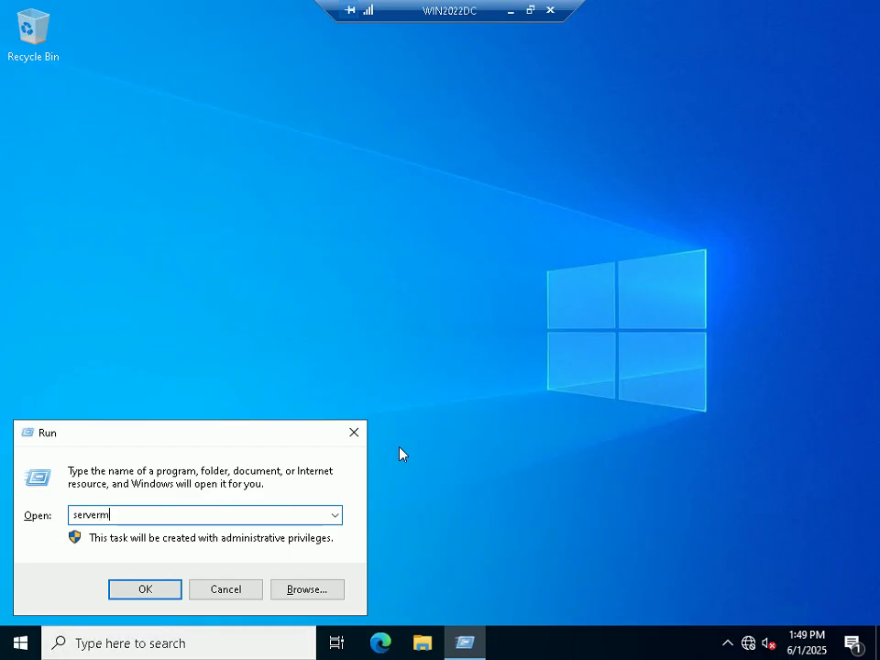
# Step: Enter the Server Manager command ('serverm') in the Run dialog's Open box
pyautogui.write('nager')
# Step: Launch Server Manager and run the Add Roles and Features wizard, keeping role-based installation on WIN2022DC
pyautogui.press('Return')
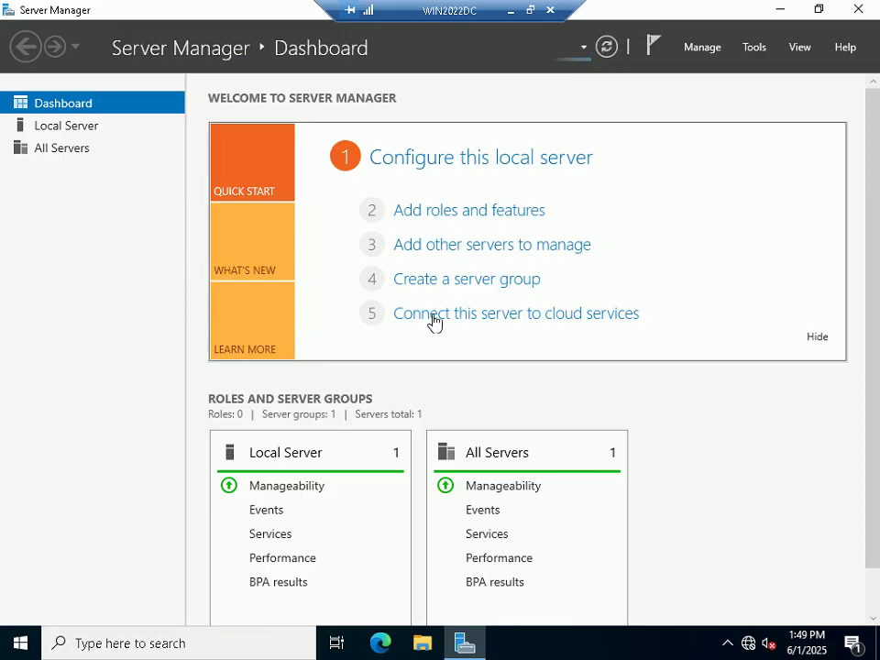
pyautogui.click(478, 215)
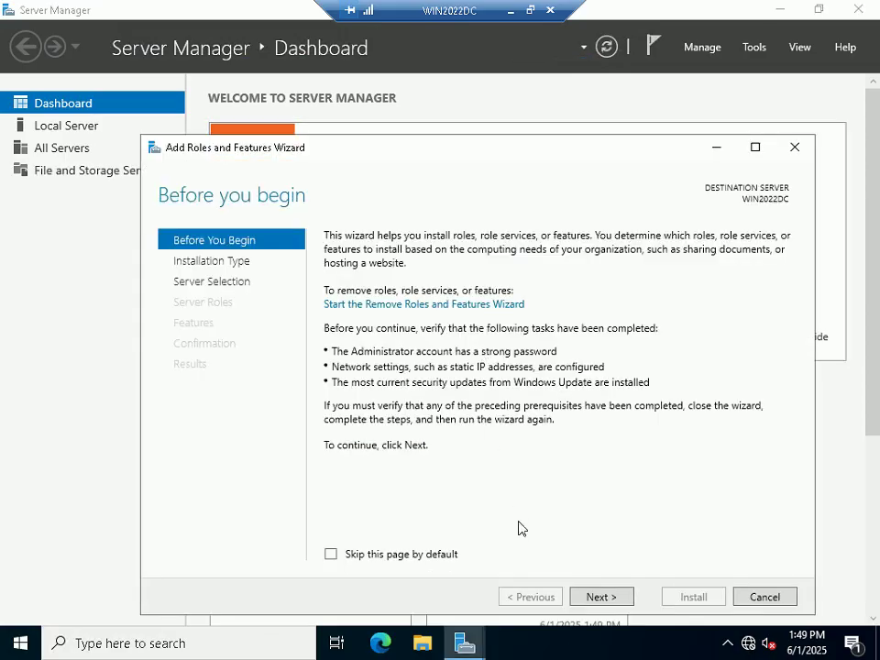
pyautogui.click(612, 597)
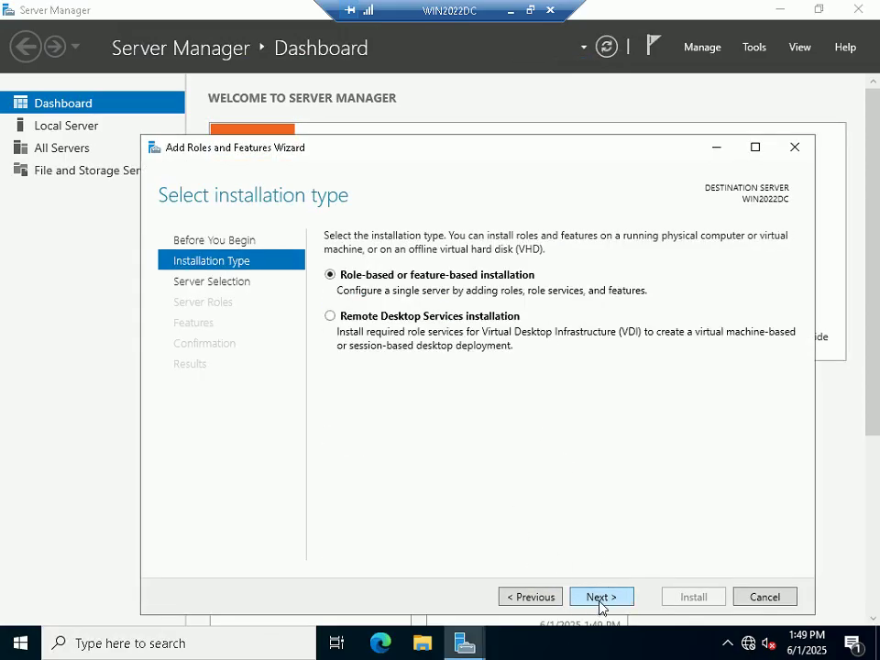
pyautogui.click(600, 600)
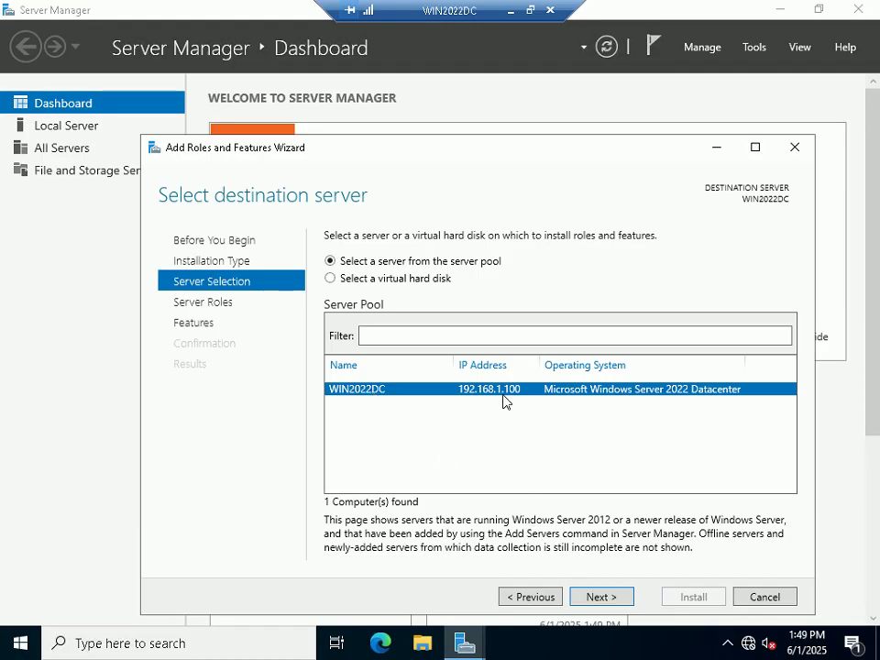
pyautogui.click(614, 600)
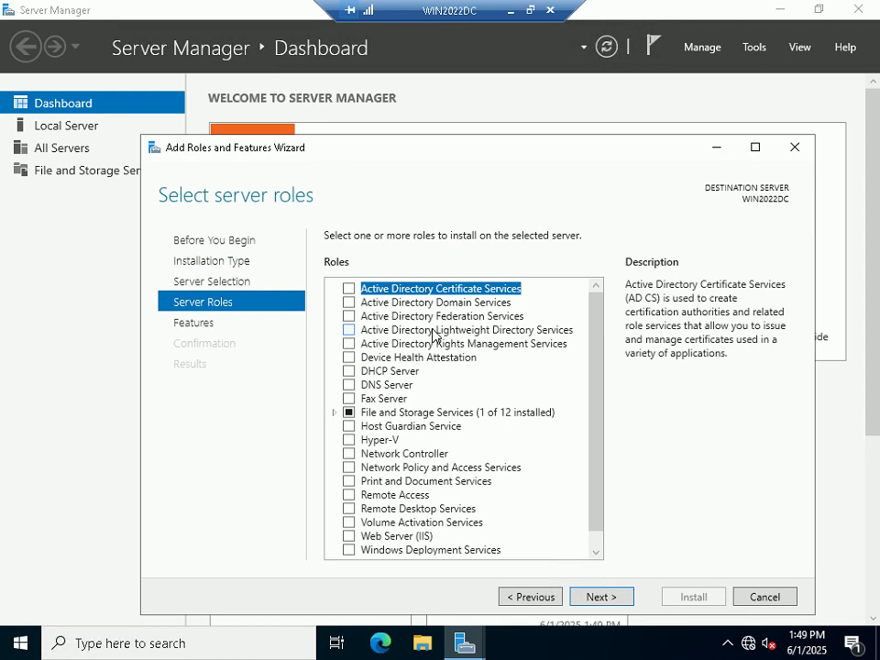
# Step: Select the DNS Server role with its DNS Server Tools and start the installation
pyautogui.click(348, 384)
pyautogui.click(539, 523)
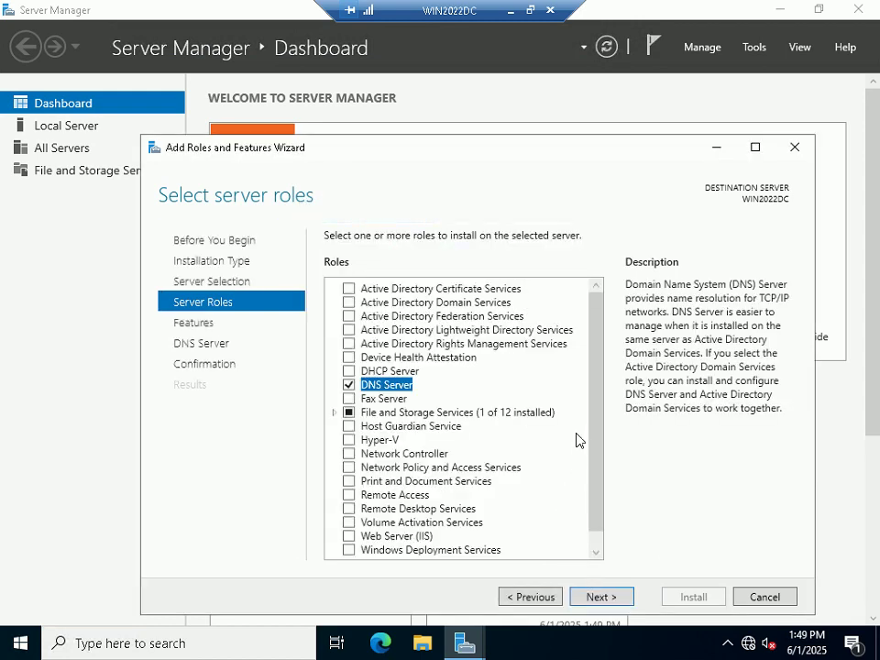
pyautogui.click(596, 599)
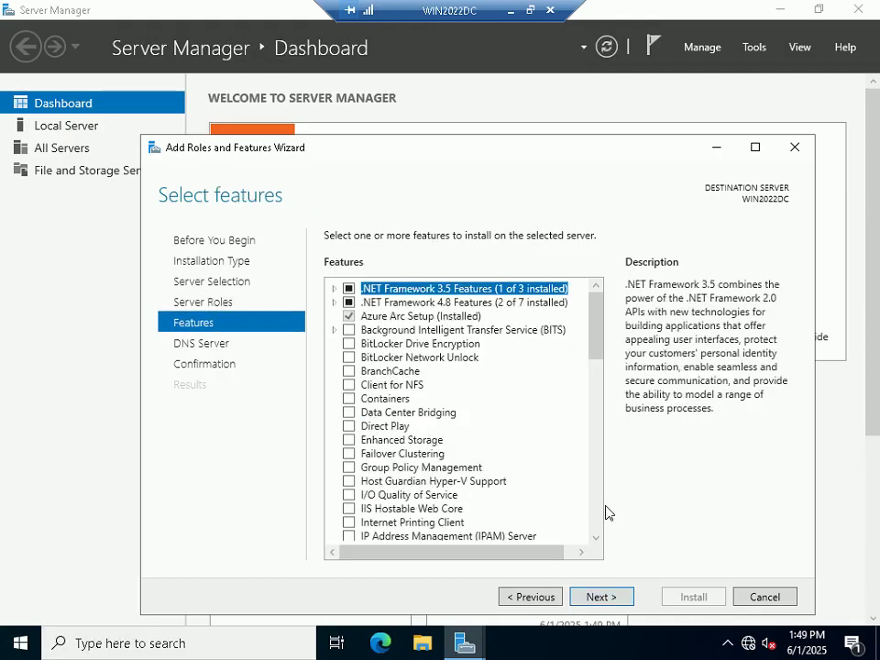
pyautogui.click(605, 598)
pyautogui.click(605, 597)
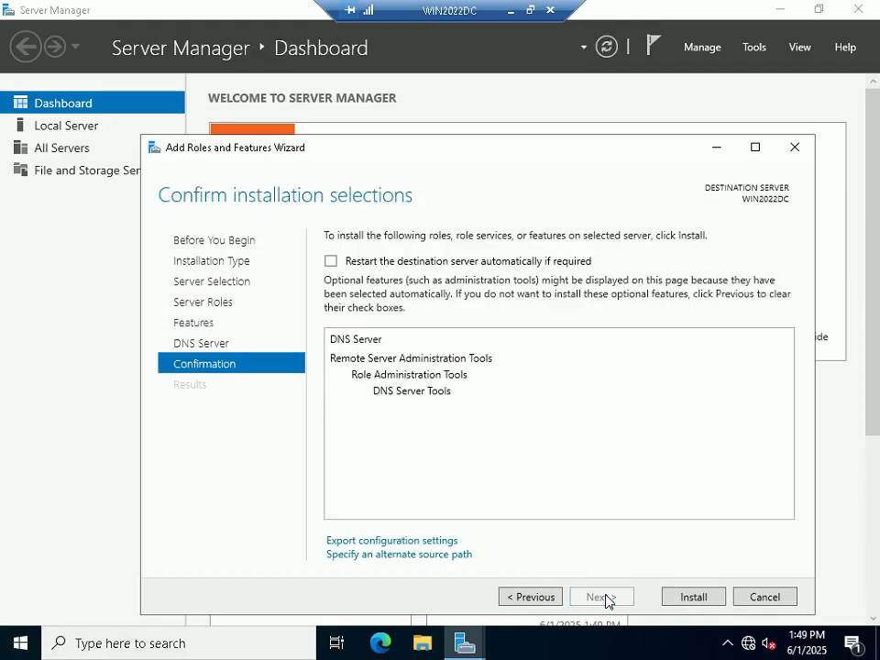
pyautogui.click(693, 597)
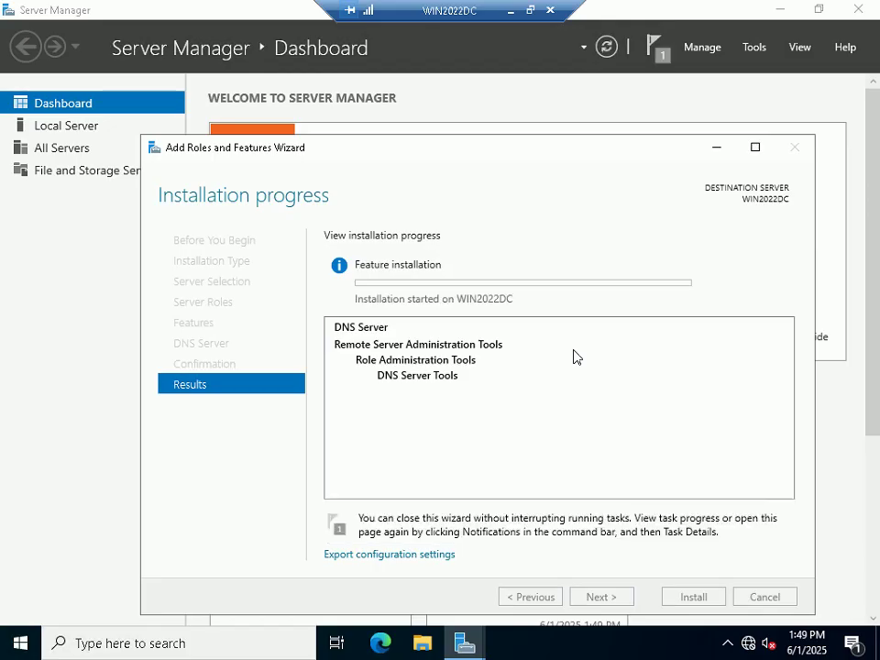
pyautogui.click(529, 10)
pyautogui.moveTo(477, 189); pyautogui.dragTo(448, 128)
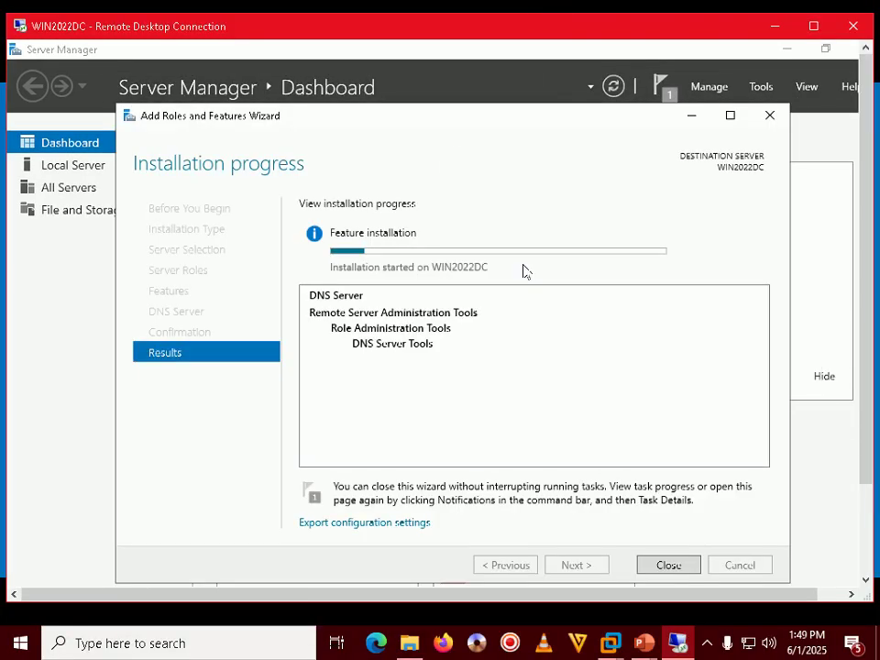
# Step: Check the hidden notification area icons while the DNS installation finishes
pyautogui.click(706, 648)
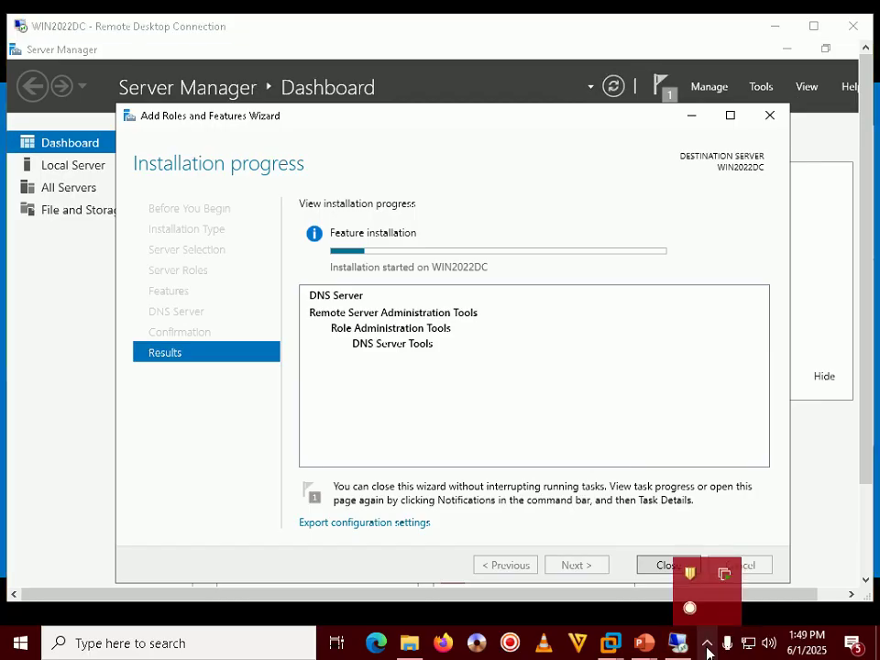
pyautogui.click(471, 360)
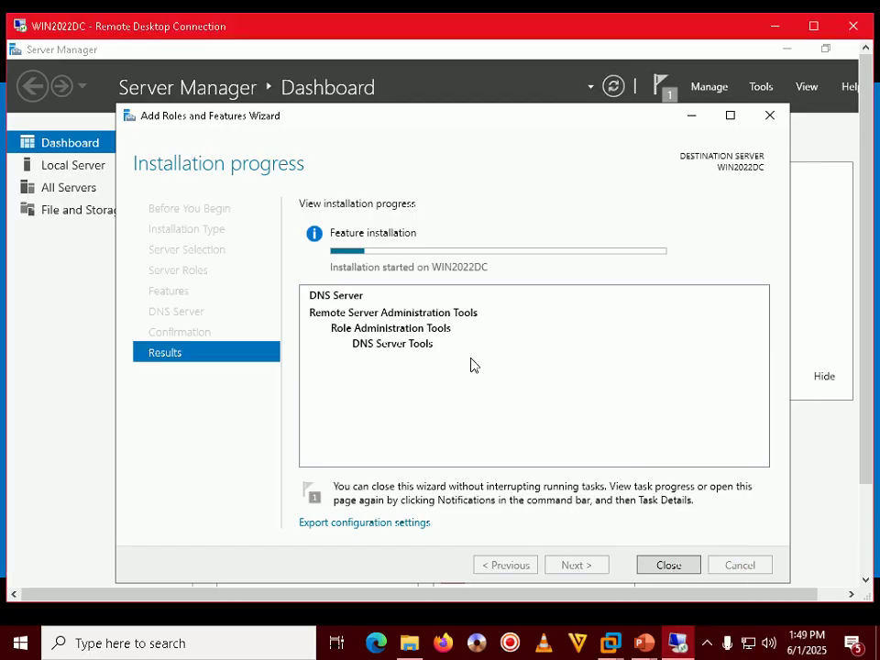
pyautogui.click(706, 647)
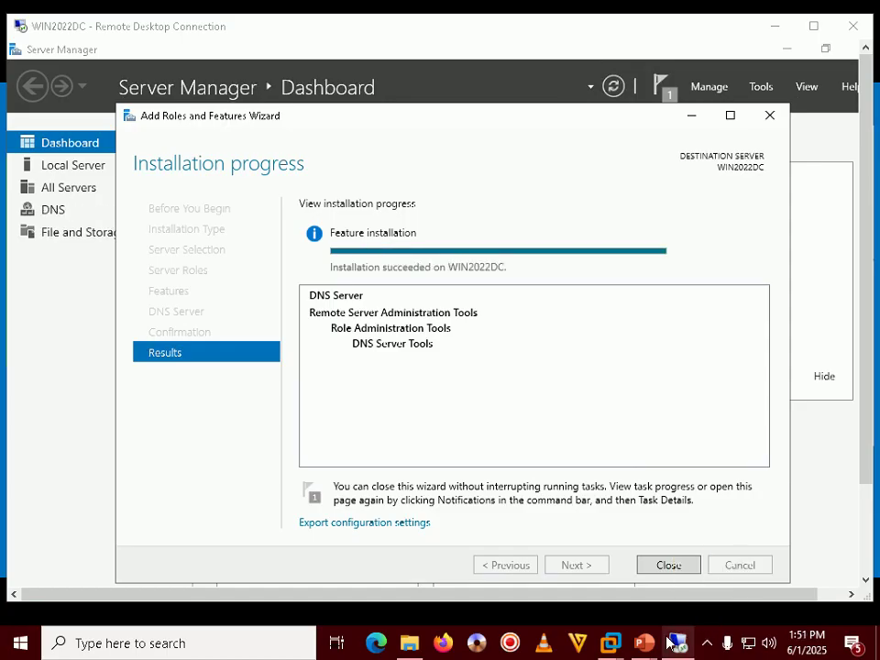
pyautogui.click(711, 646)
pyautogui.click(711, 648)
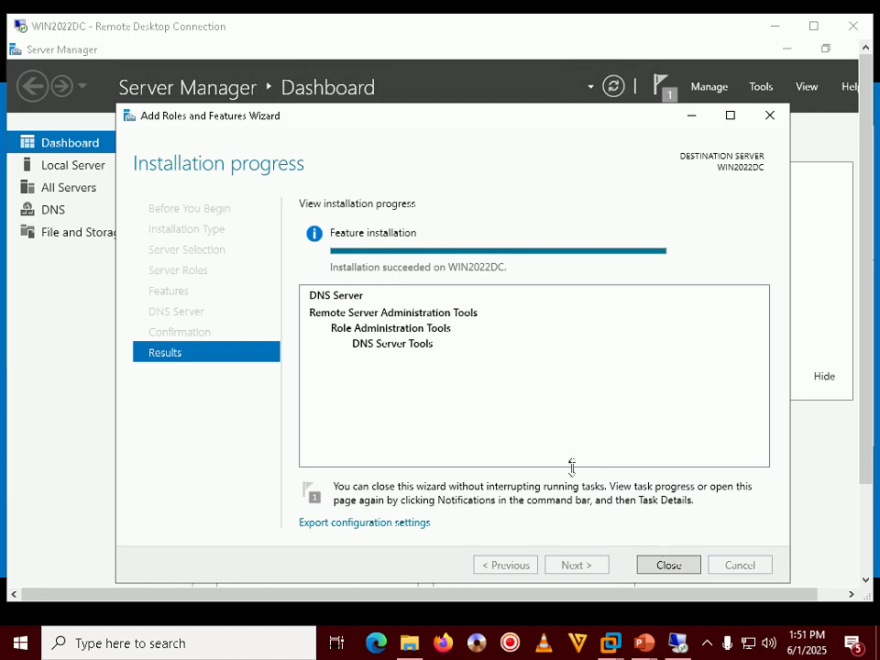
# Step: Close the finished wizard and return to the Server Manager Dashboard in full screen
pyautogui.click(672, 566)
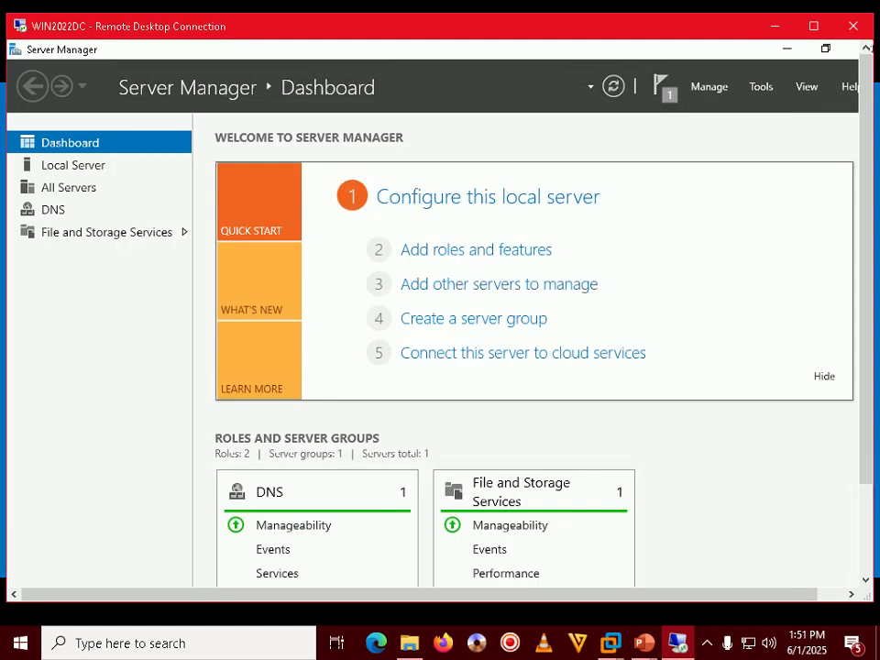
pyautogui.click(813, 25)
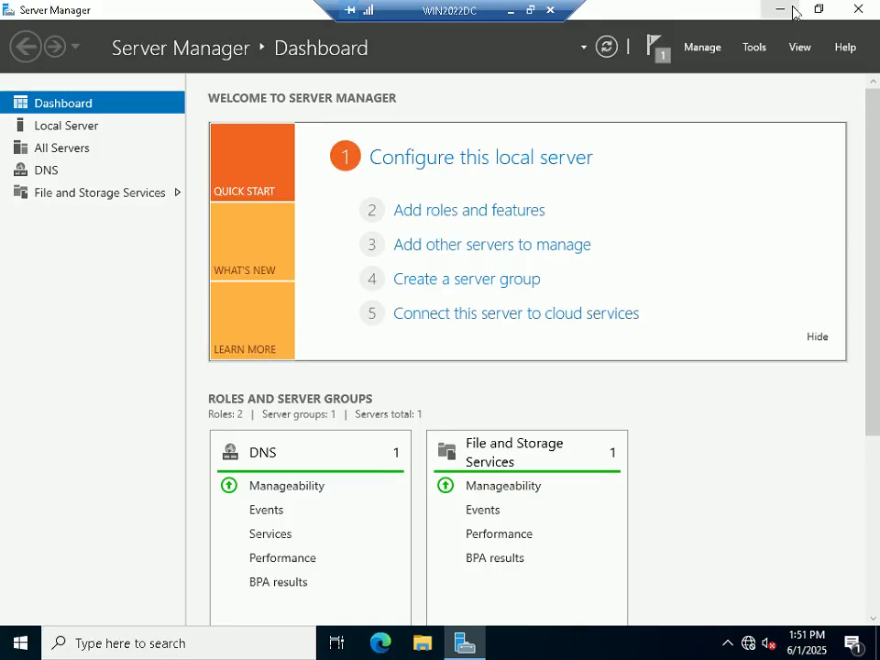
pyautogui.click(778, 9)
pyautogui.click(461, 645)
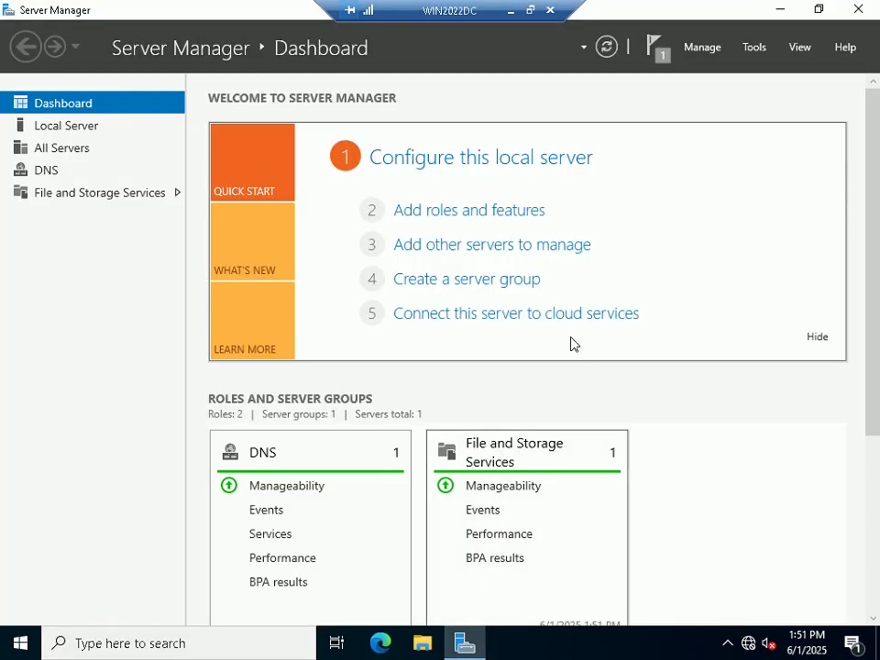
# Step: Close Server Manager, restart WIN2022DC, acknowledge the ended session, and bring up its VM console
pyautogui.click(868, 10)
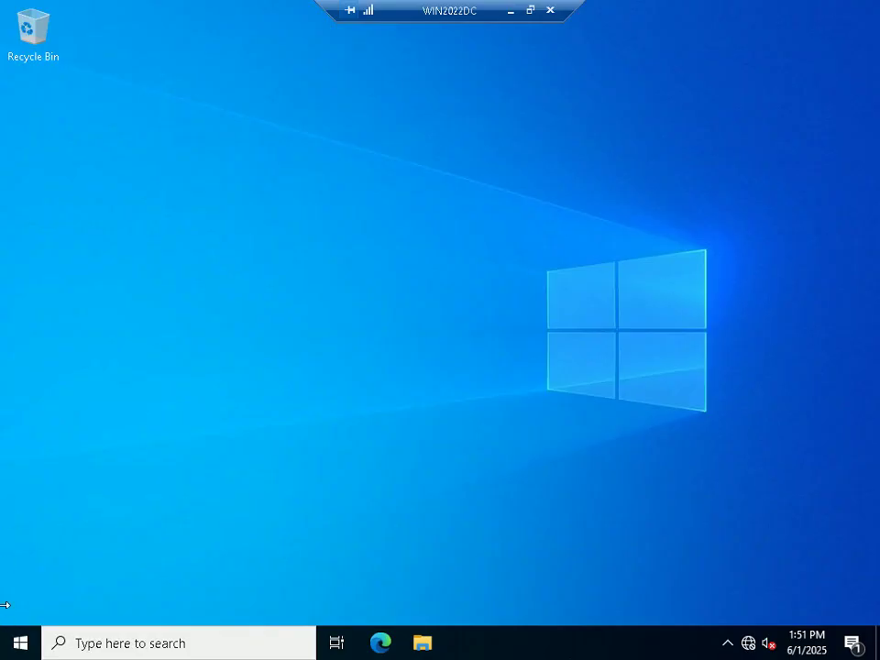
pyautogui.rightClick(21, 646)
pyautogui.moveTo(84, 599)
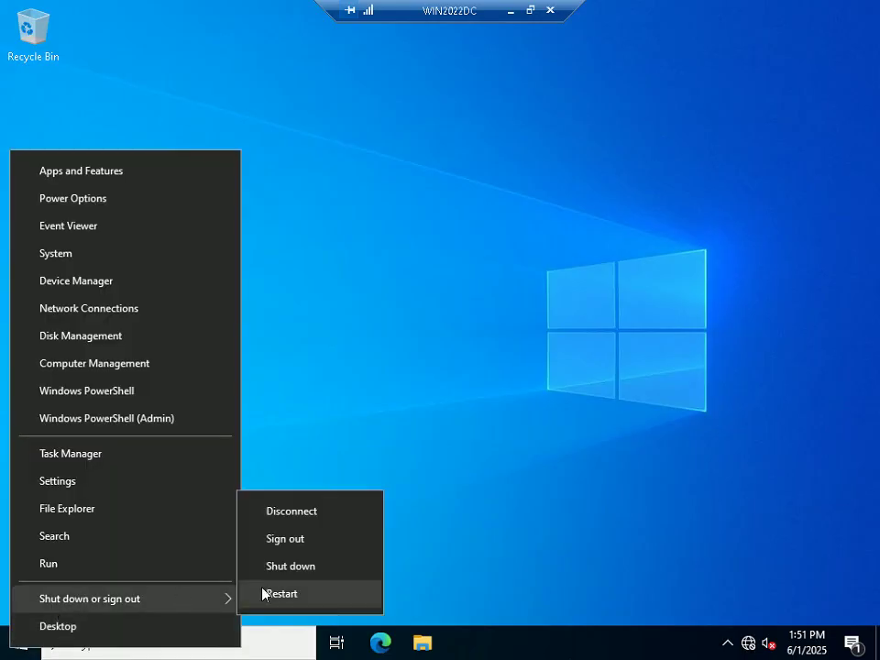
pyautogui.click(302, 596)
pyautogui.click(294, 623)
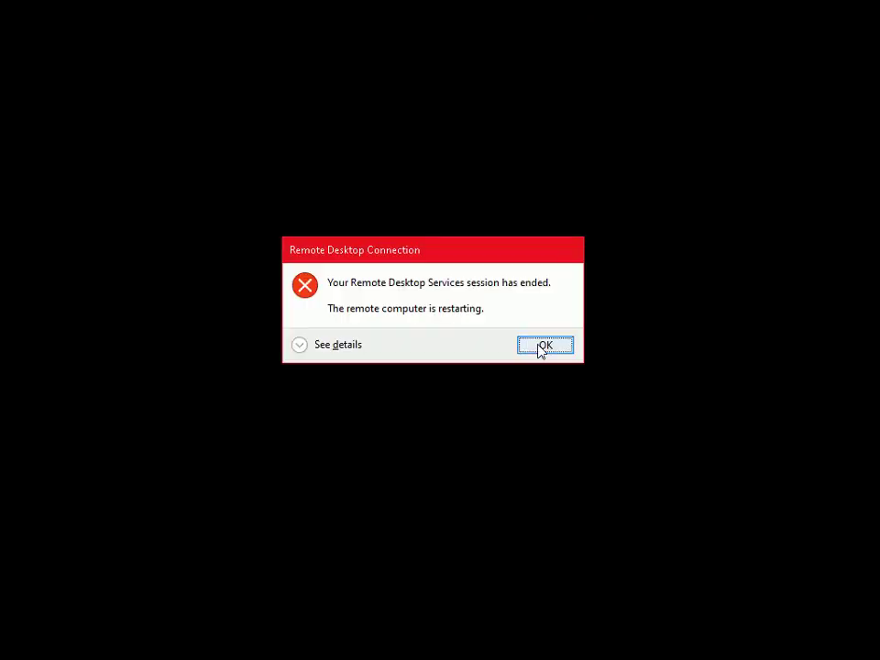
pyautogui.click(543, 347)
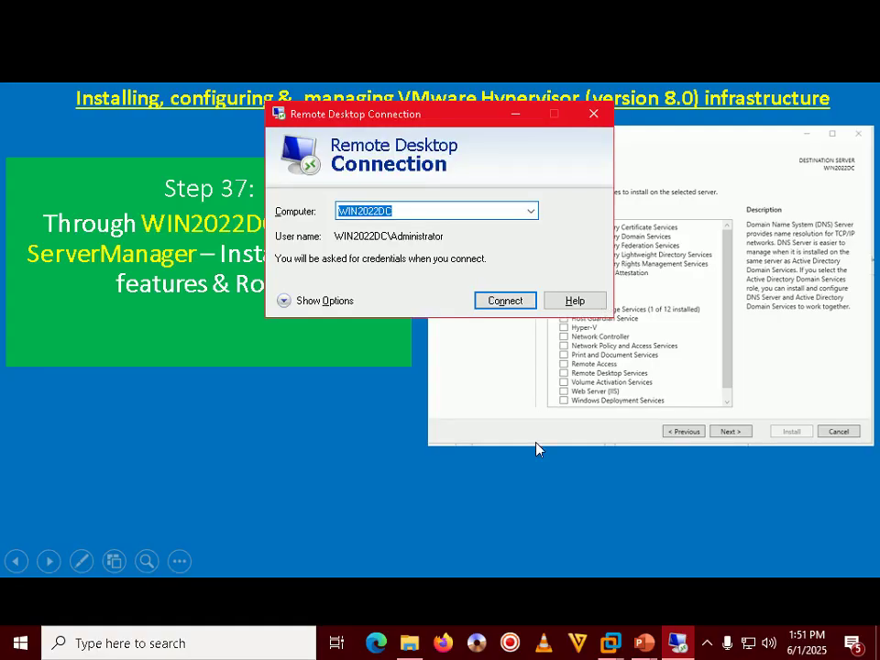
pyautogui.moveTo(610, 642)
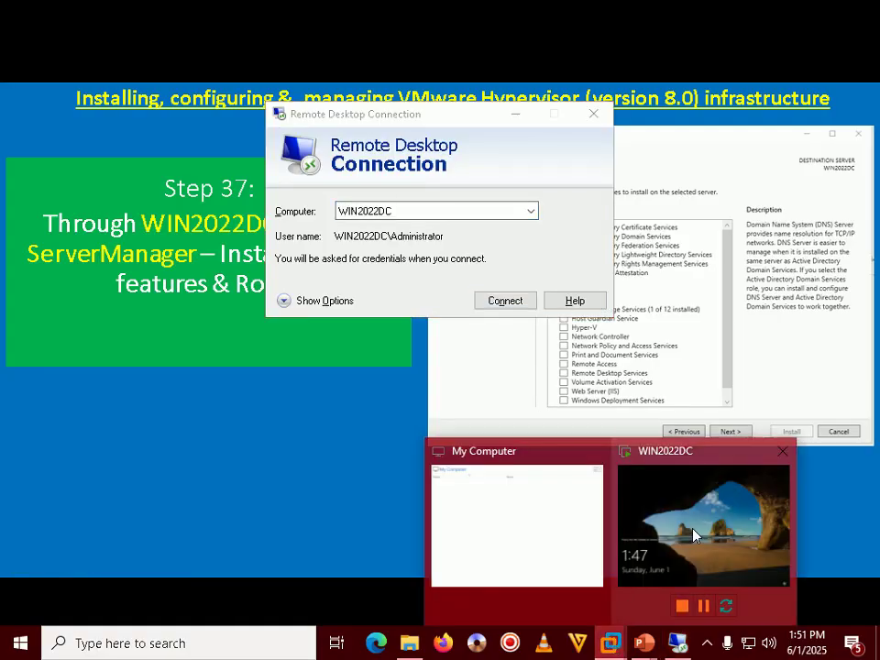
pyautogui.click(698, 531)
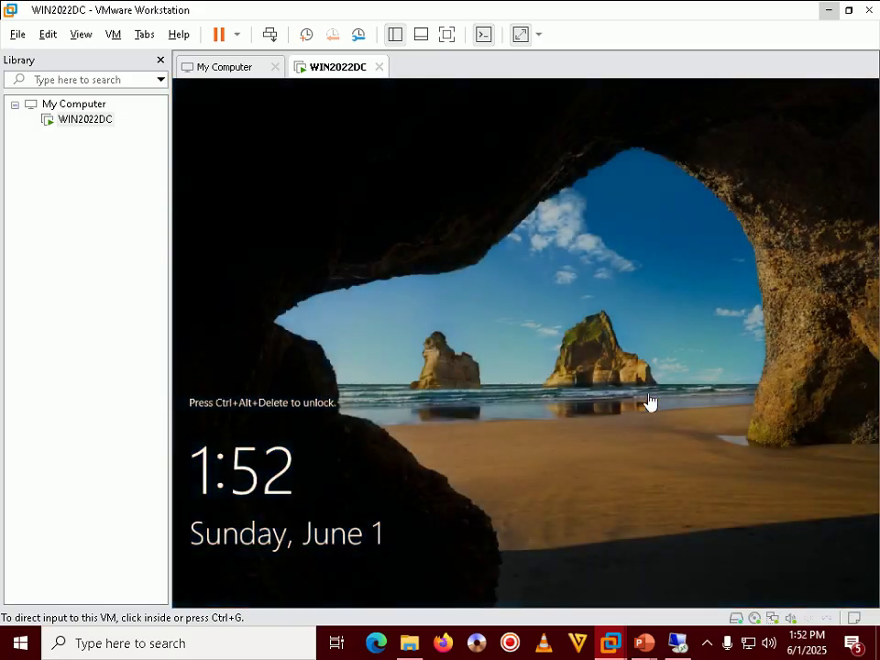
# Step: Reconnect to WIN2022DC over Remote Desktop with the Administrator password, then bring PowerPoint forward
pyautogui.click(676, 643)
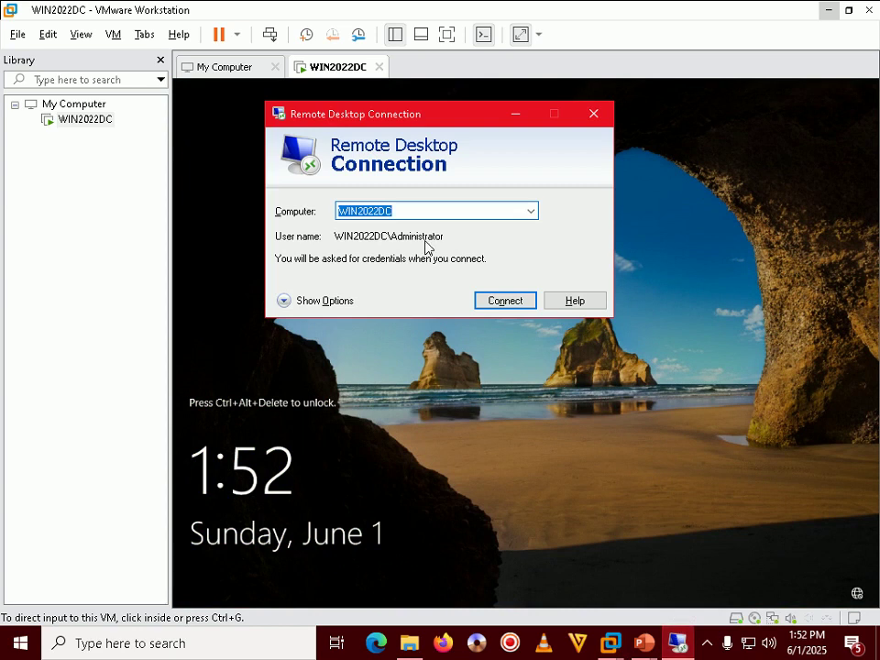
pyautogui.click(505, 301)
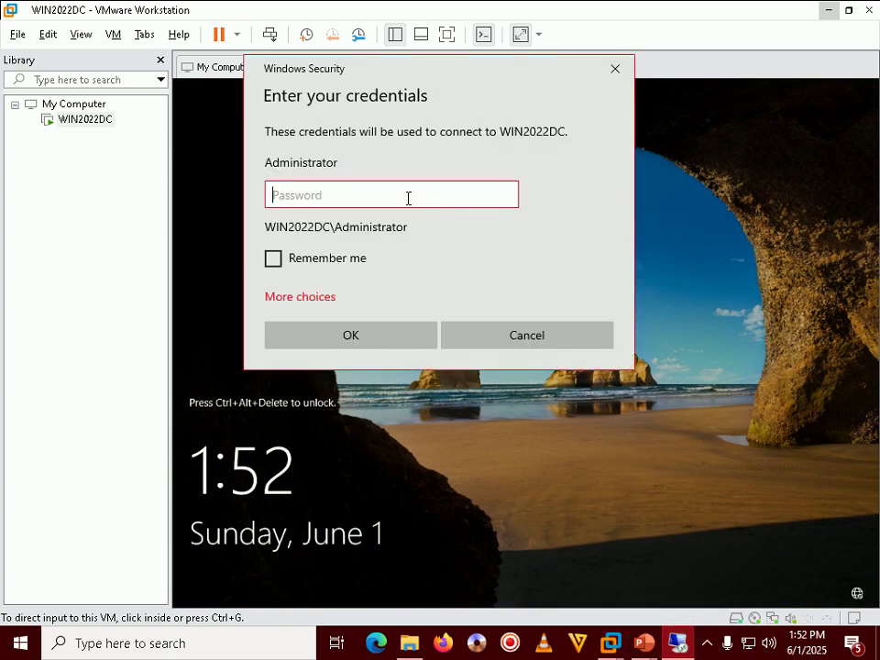
pyautogui.write('••••••••')
pyautogui.press('Return')
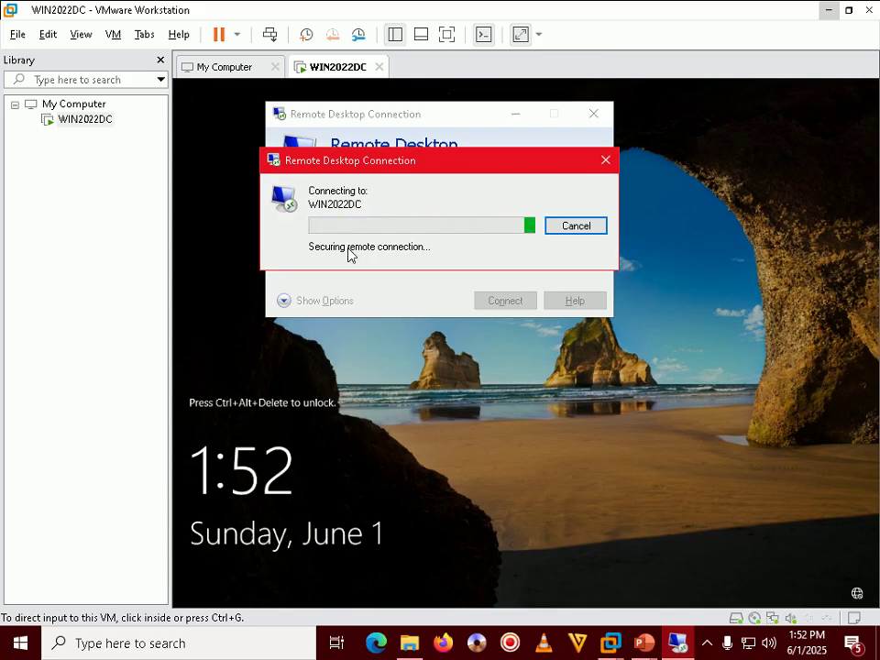
pyautogui.click(645, 644)
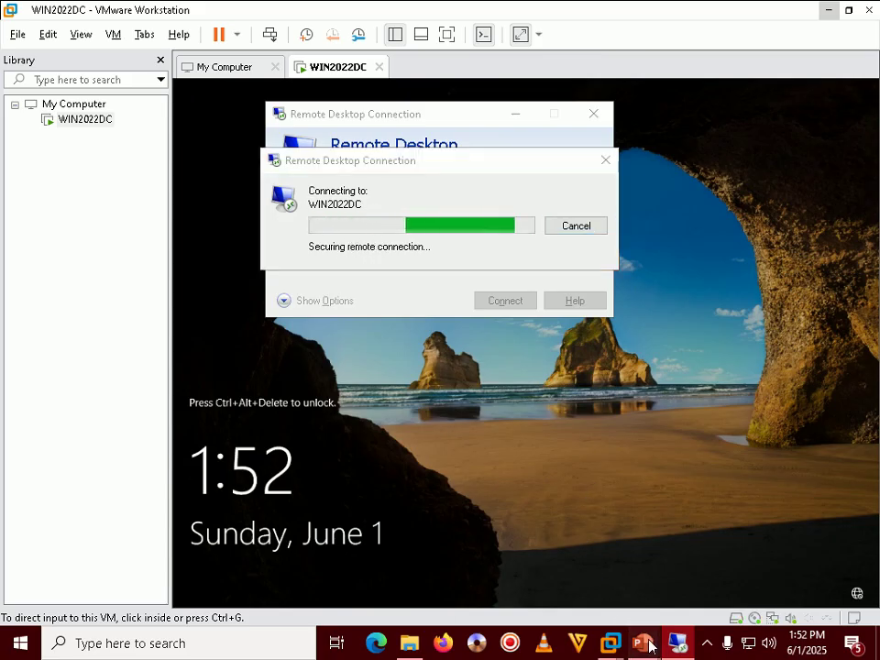
pyautogui.click(685, 584)
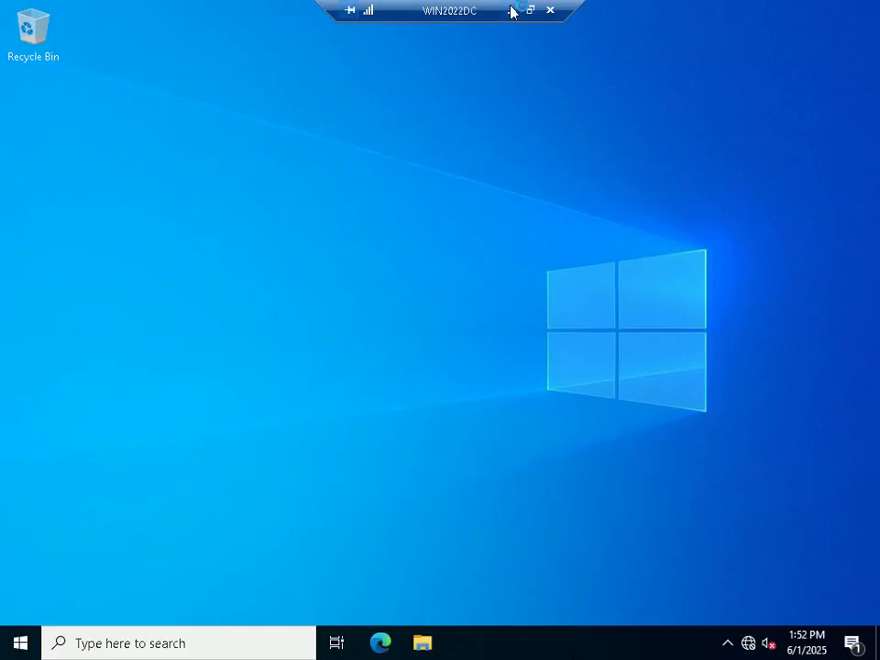
# Step: Minimize the remote session to view the Step 38 lookup-zone slide, then return to WIN2022DC
pyautogui.click(512, 11)
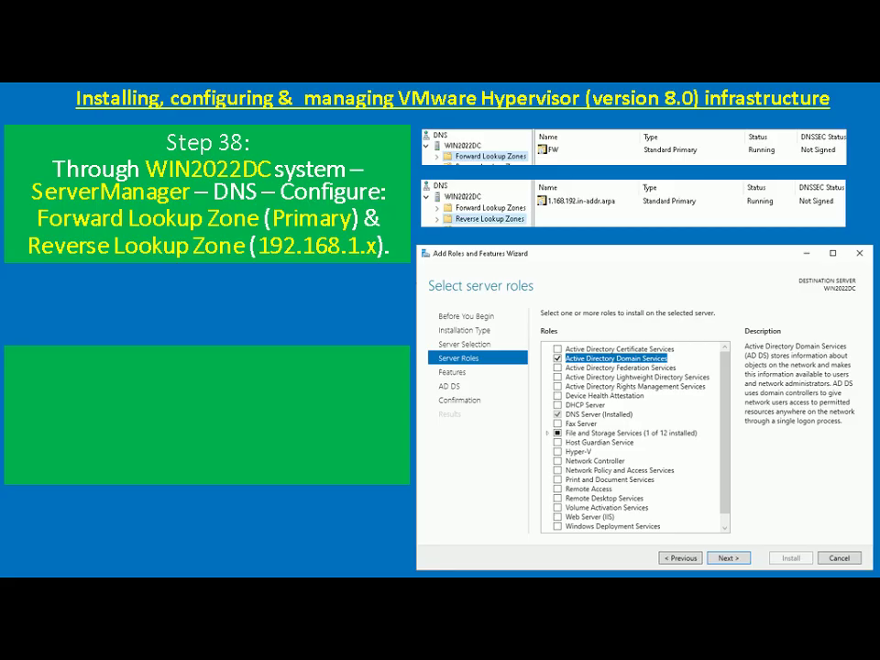
pyautogui.hotkey('alt', 'Tab')
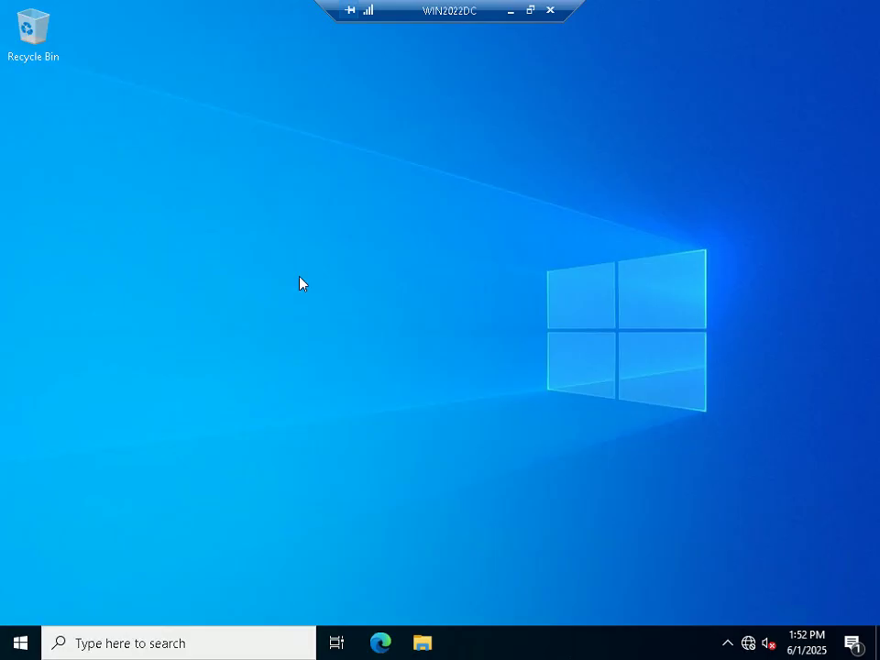
# Step: Relaunch Server Manager, open DNS from Tools, and expand WIN2022DC to its Forward Lookup Zones
pyautogui.press('super+r')
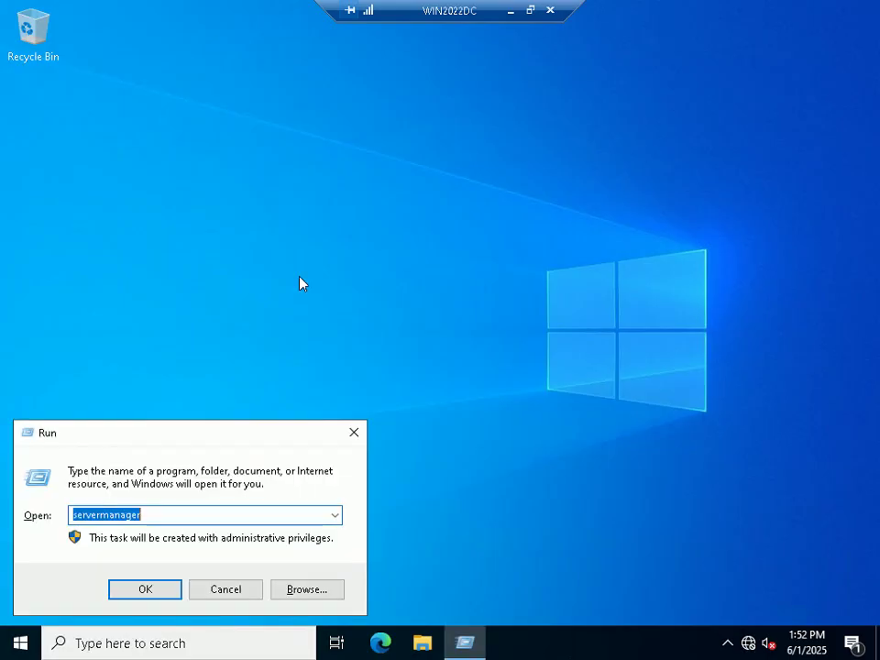
pyautogui.press('Return')
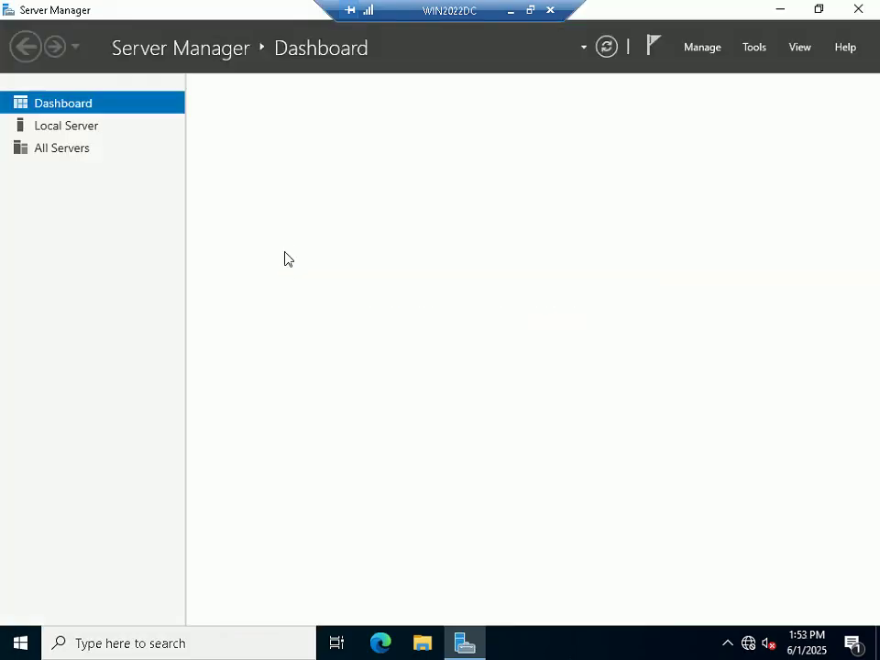
pyautogui.click(756, 49)
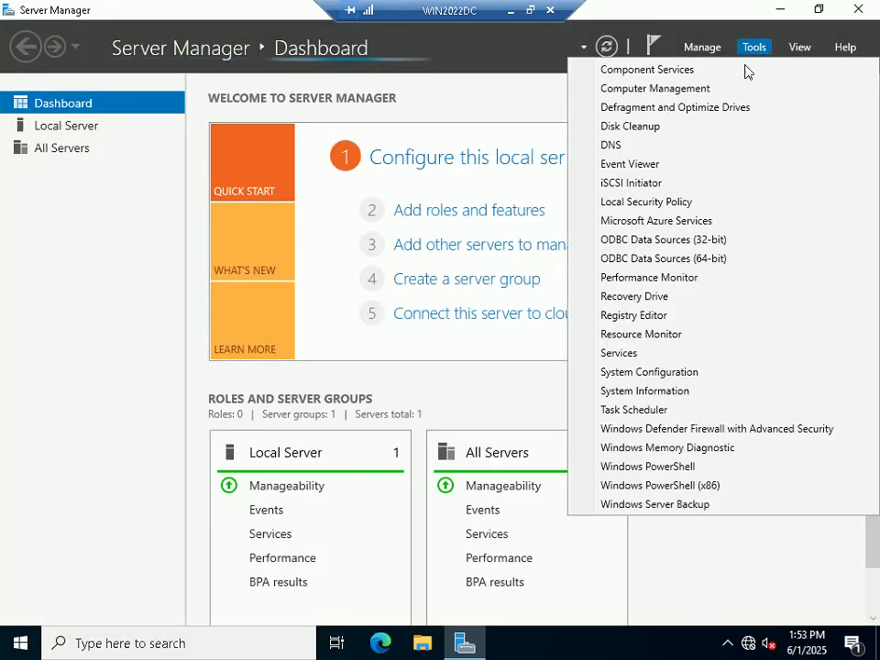
pyautogui.click(625, 146)
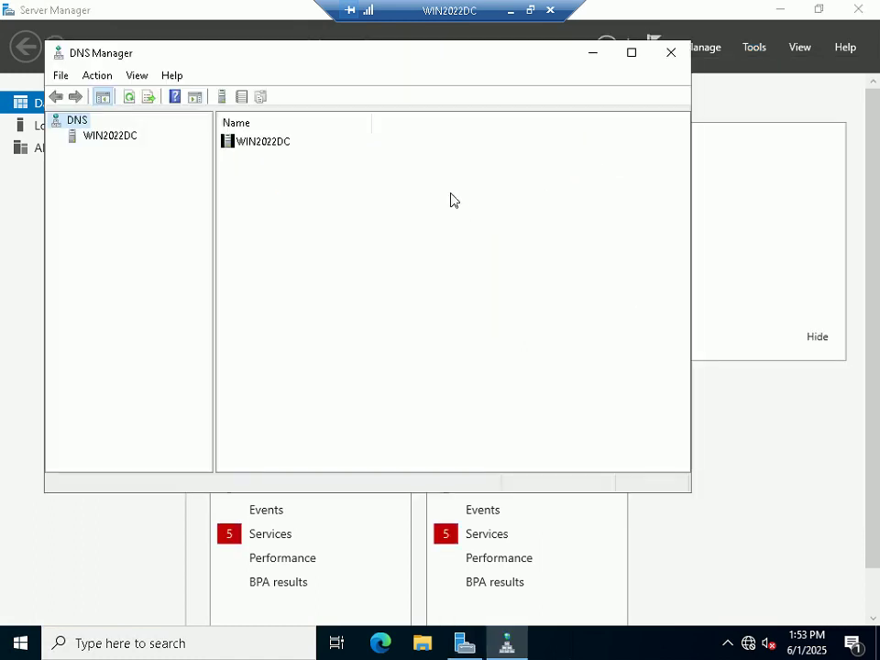
pyautogui.click(92, 142)
pyautogui.click(56, 136)
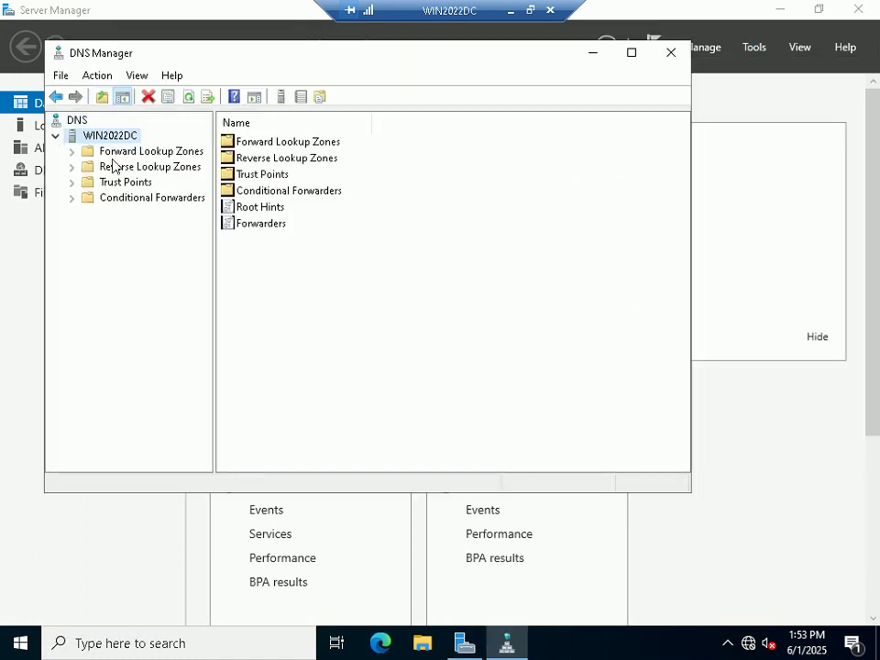
pyautogui.click(138, 153)
pyautogui.rightClick(141, 158)
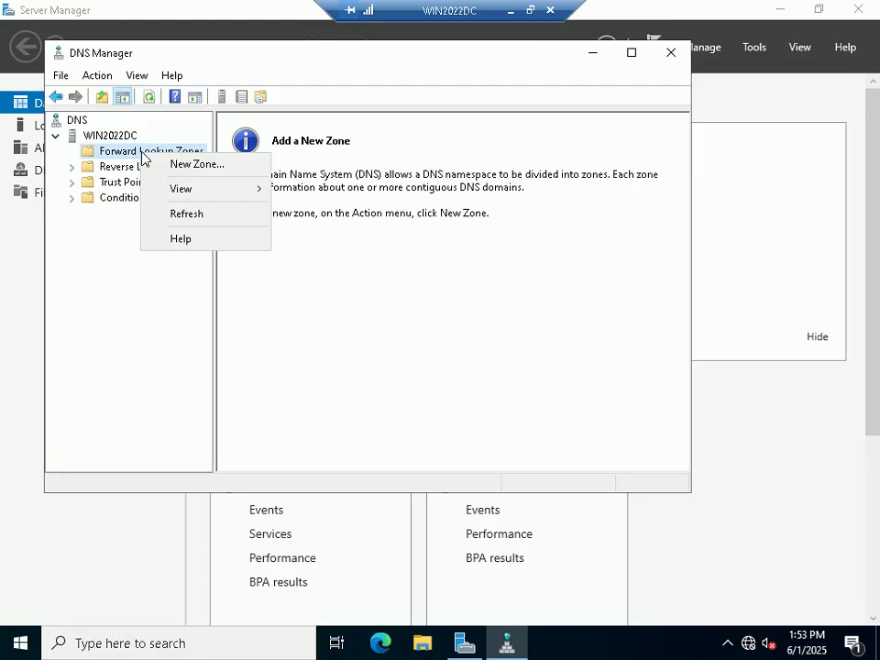
# Step: Create primary forward lookup zone FW with zone file FW.dns and dynamic updates disallowed
pyautogui.click(188, 165)
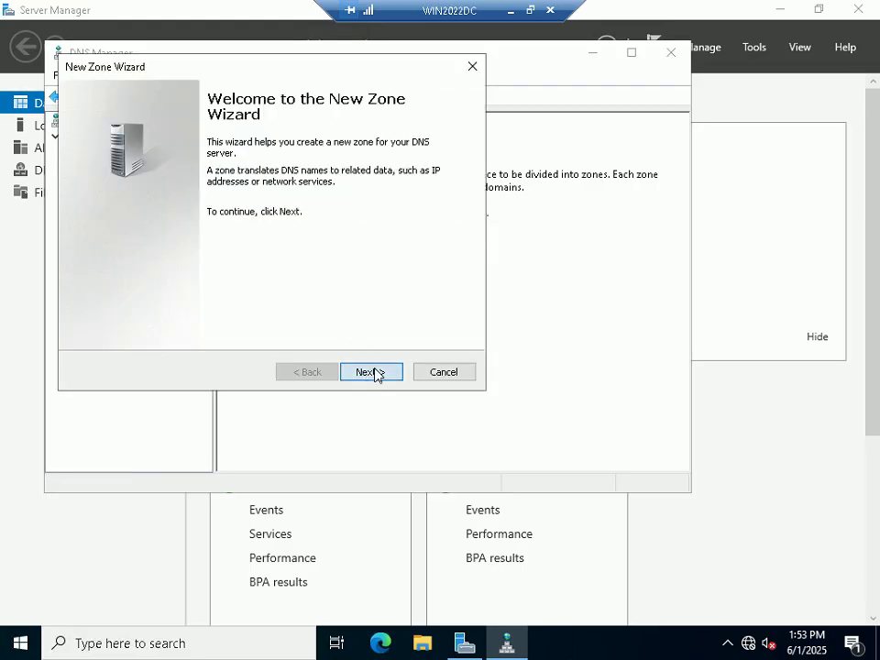
pyautogui.click(372, 373)
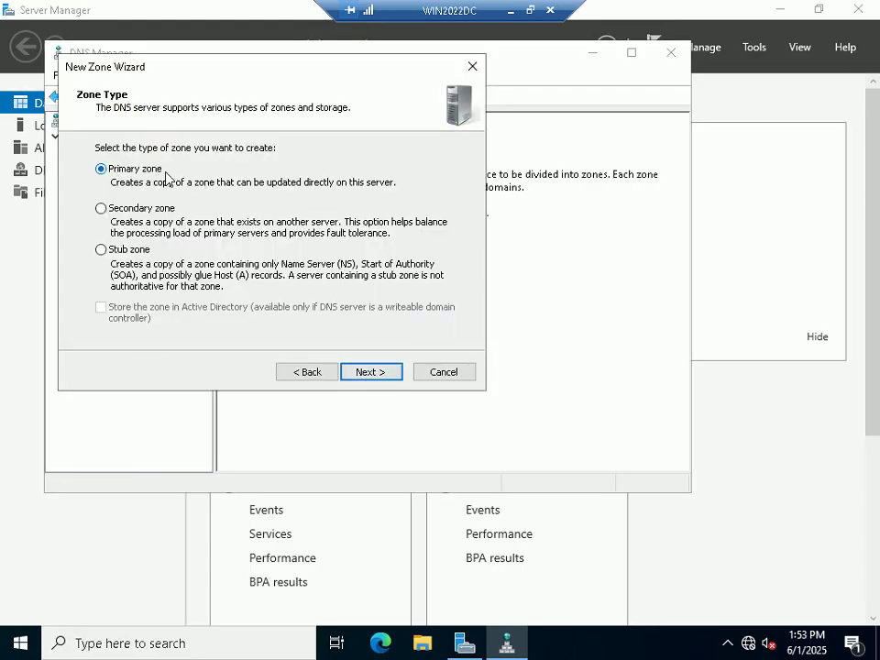
pyautogui.click(373, 371)
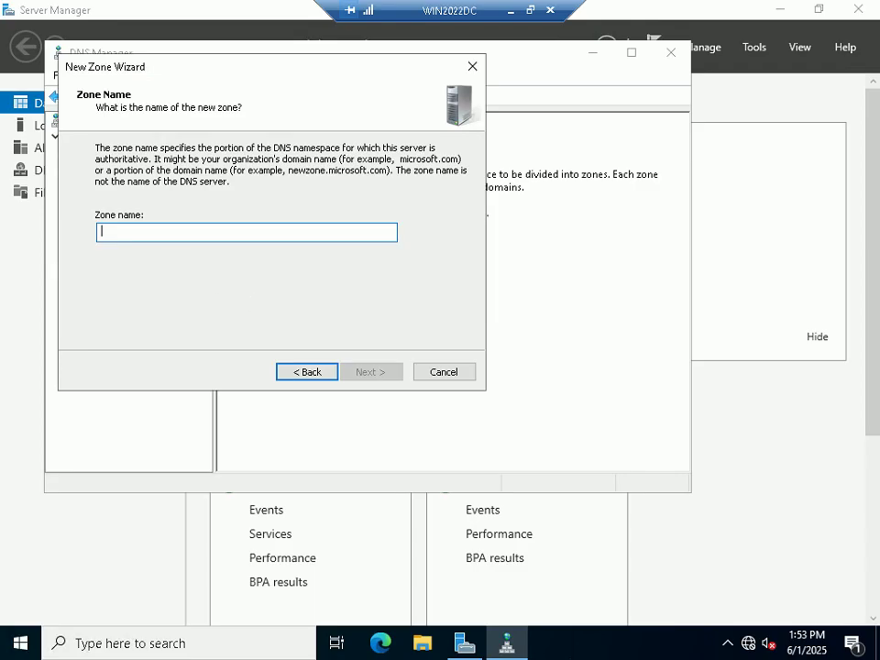
pyautogui.write('FW')
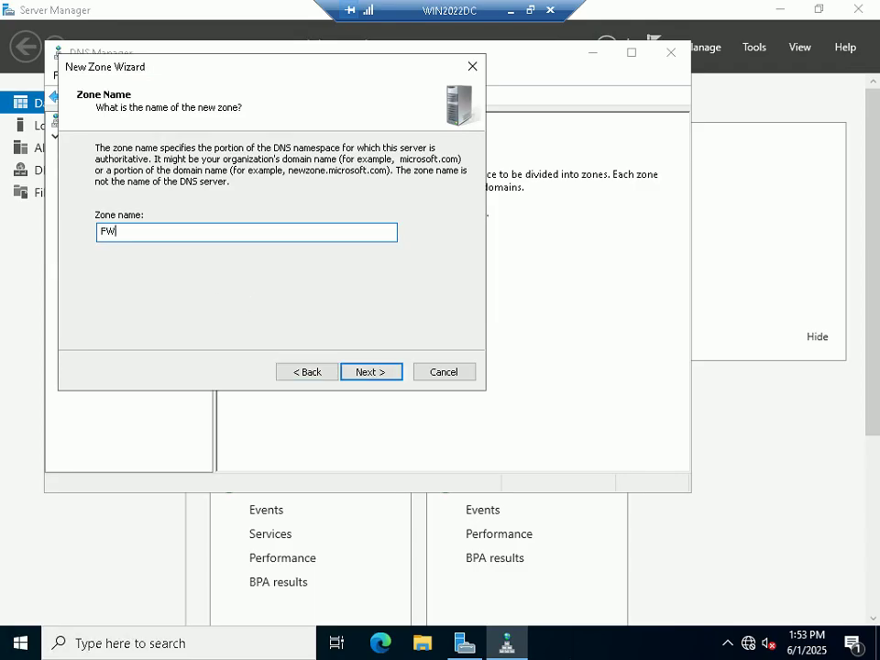
pyautogui.click(366, 371)
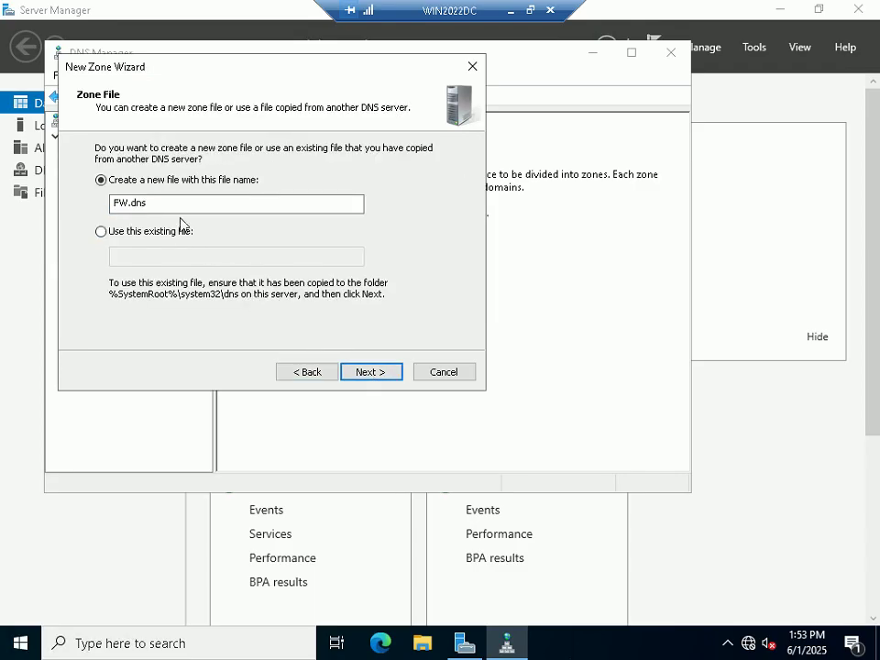
pyautogui.click(377, 372)
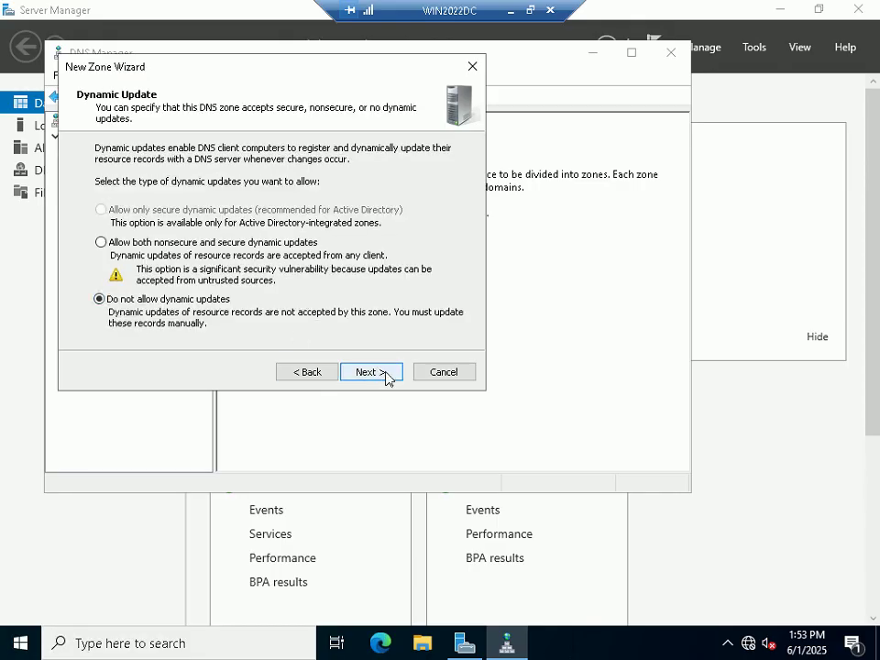
pyautogui.click(387, 375)
pyautogui.click(391, 376)
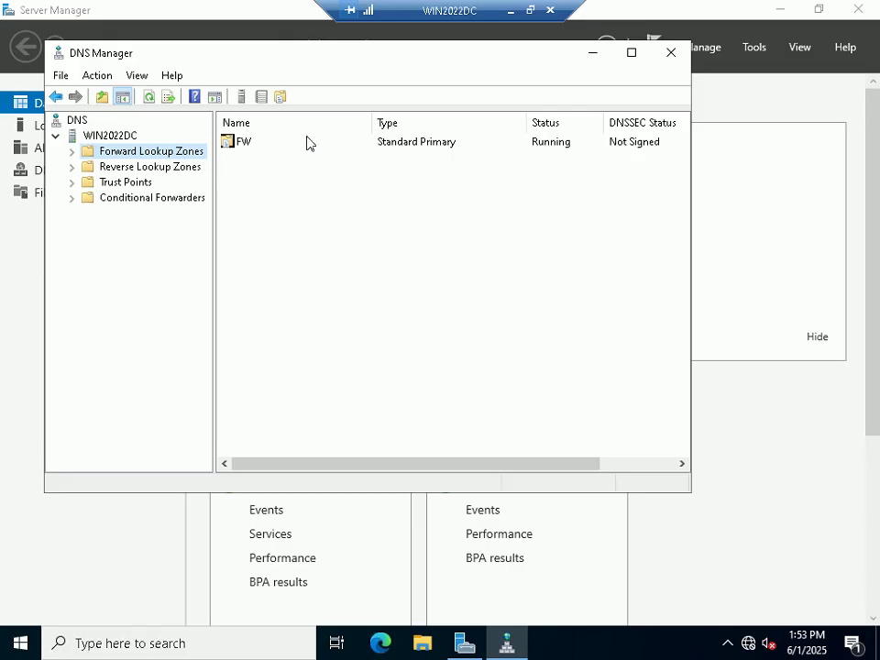
# Step: Create a primary IPv4 reverse lookup zone for network ID 192.168.1 without dynamic updates
pyautogui.click(131, 171)
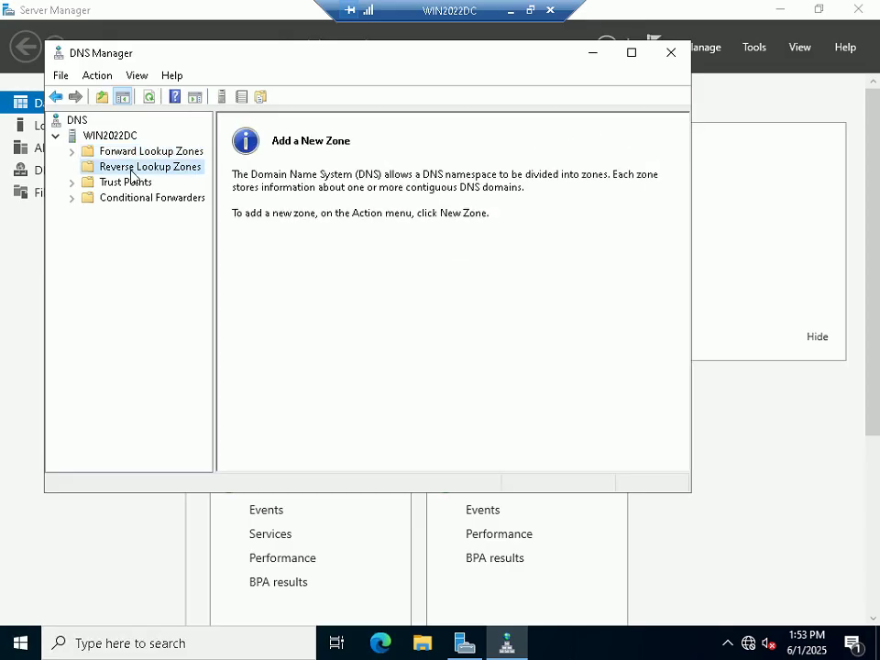
pyautogui.rightClick(131, 172)
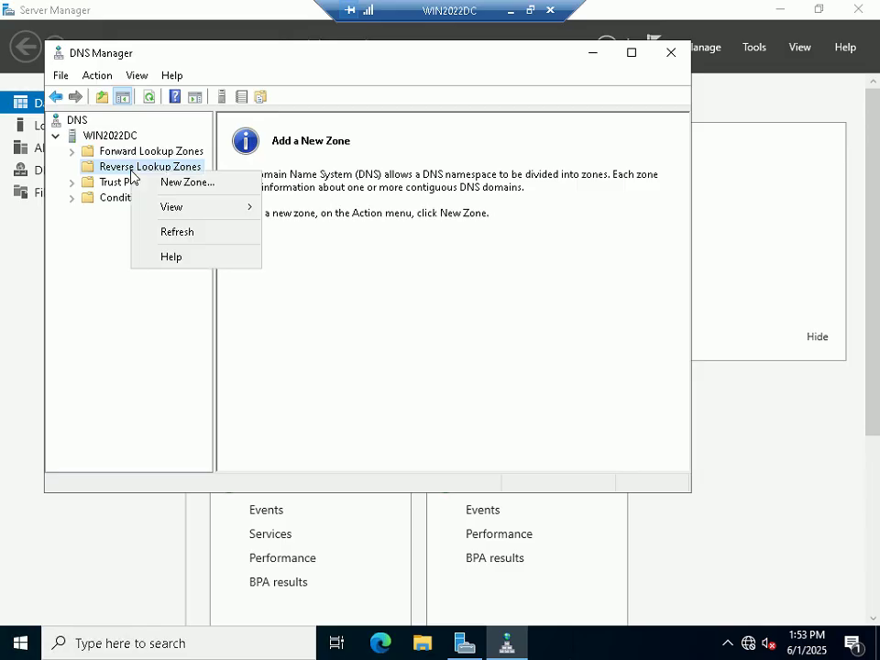
pyautogui.click(169, 183)
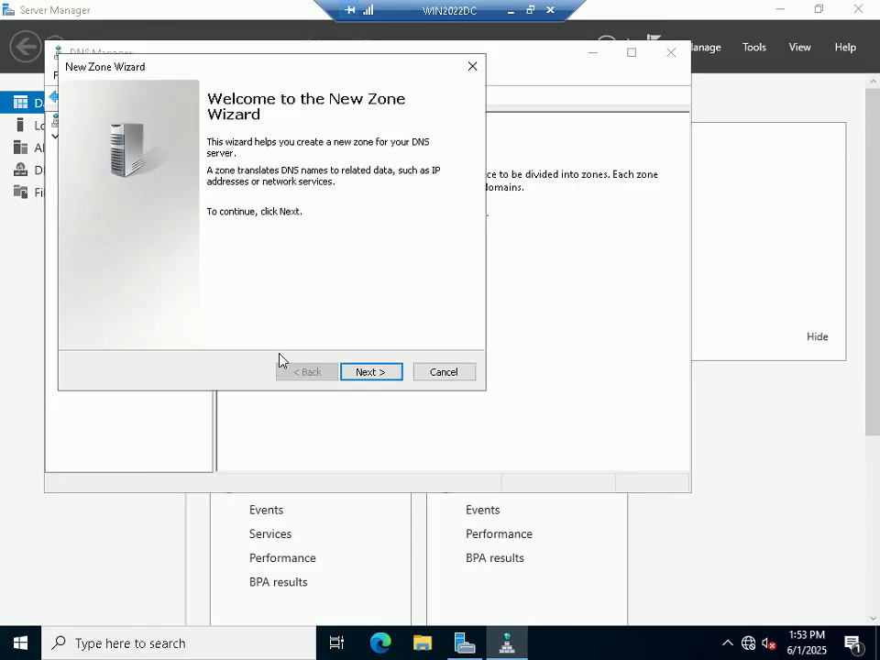
pyautogui.click(374, 372)
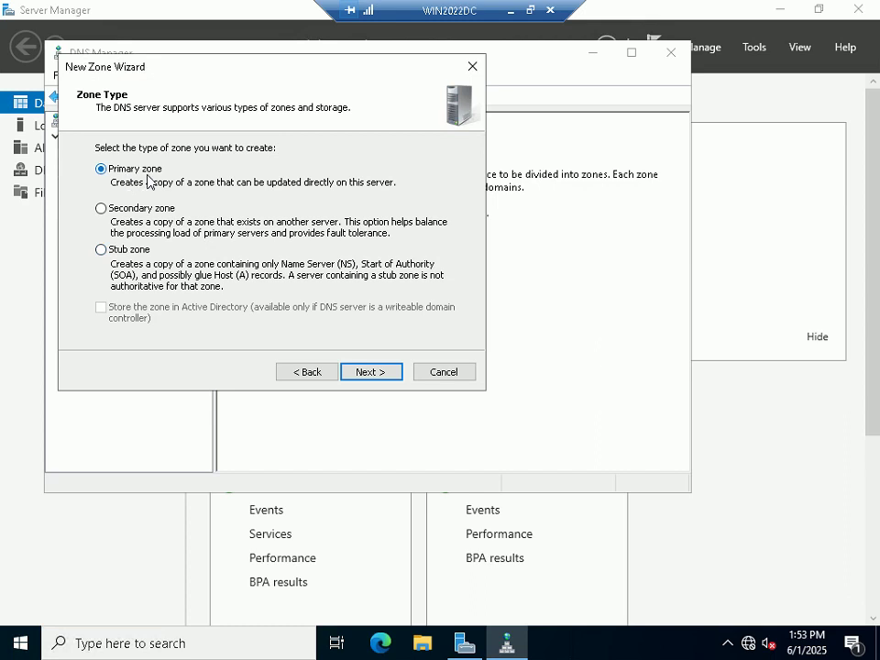
pyautogui.click(369, 374)
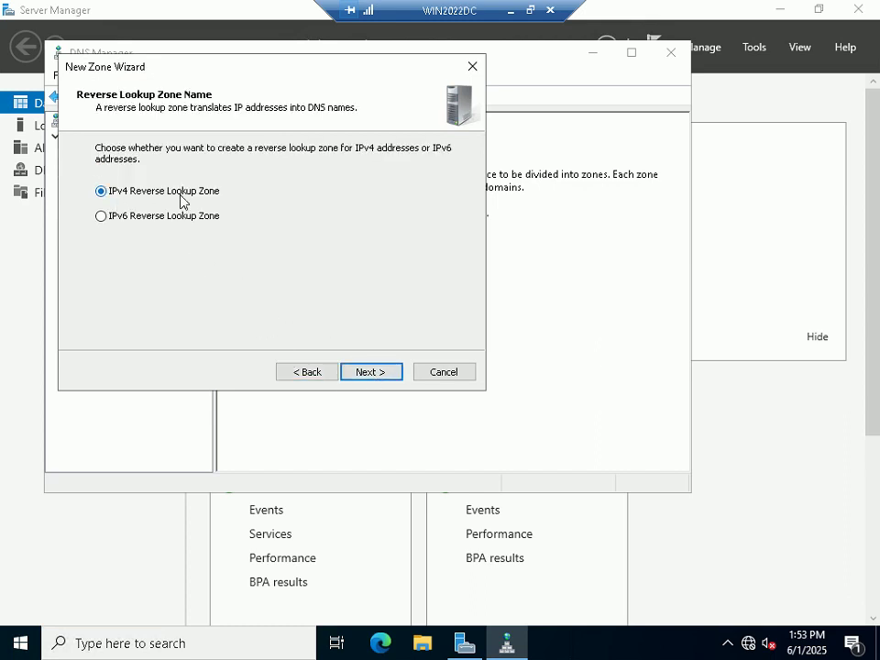
pyautogui.click(371, 372)
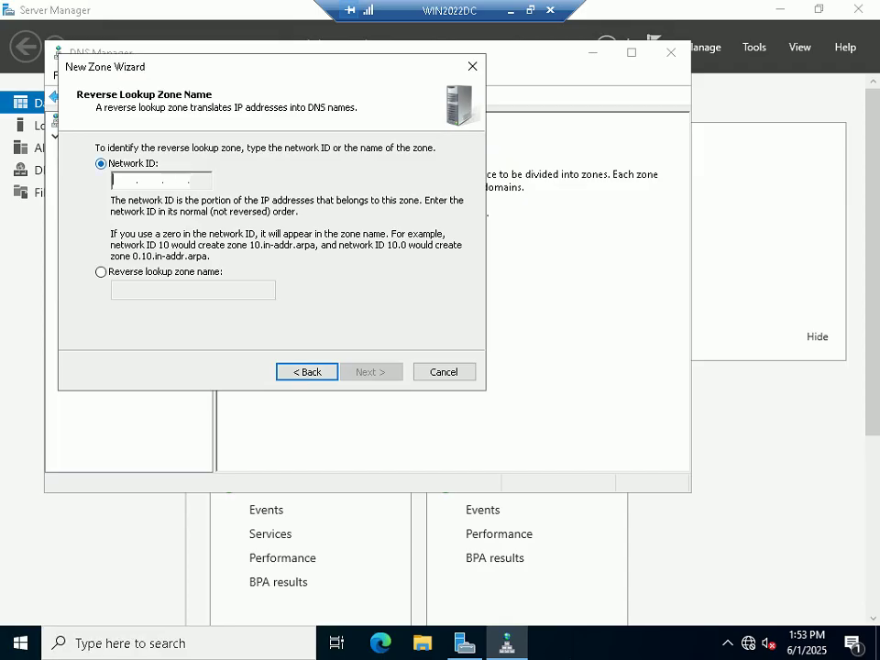
pyautogui.write('192 .168 .')
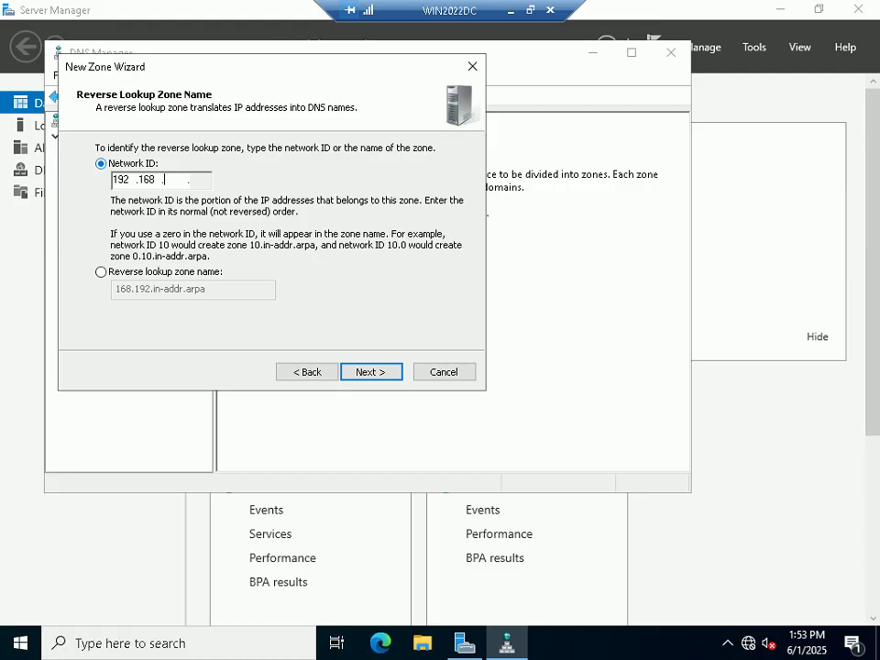
pyautogui.write('1')
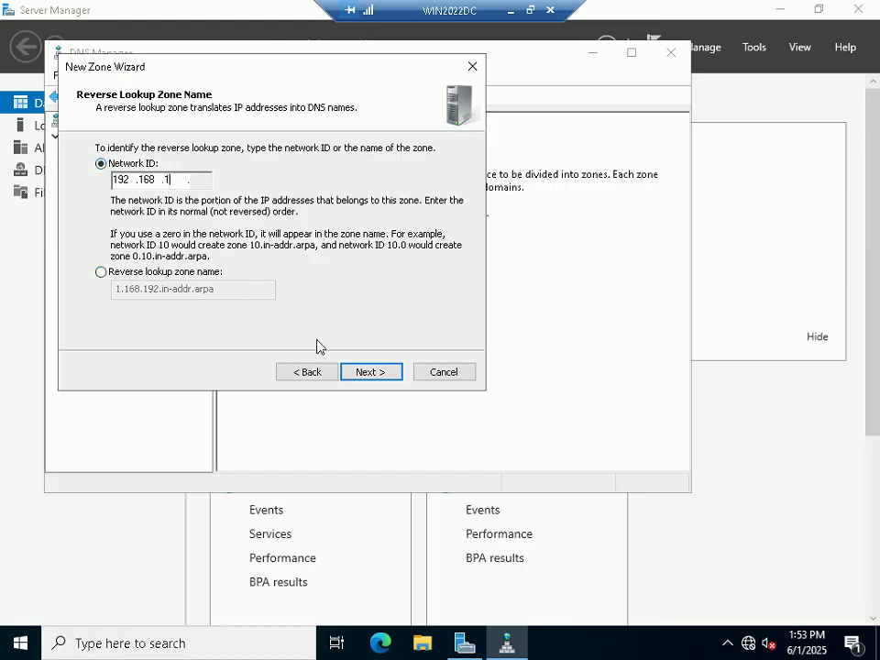
pyautogui.click(371, 372)
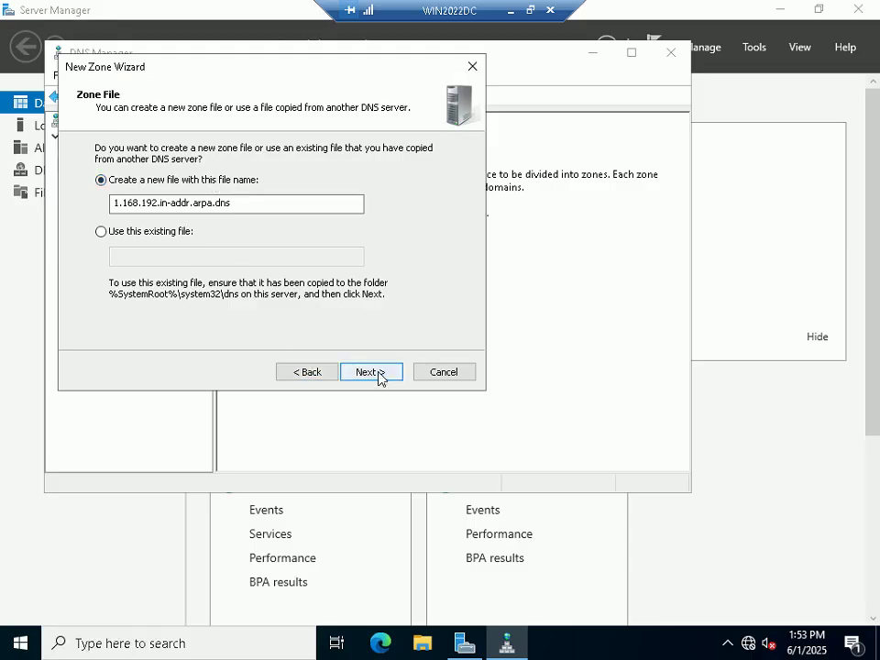
pyautogui.click(378, 376)
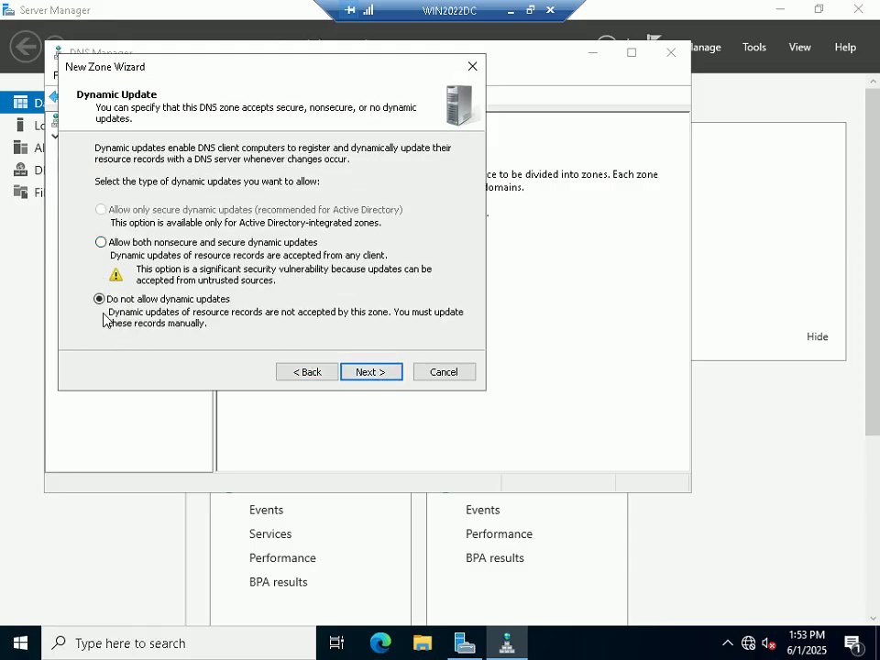
pyautogui.click(364, 372)
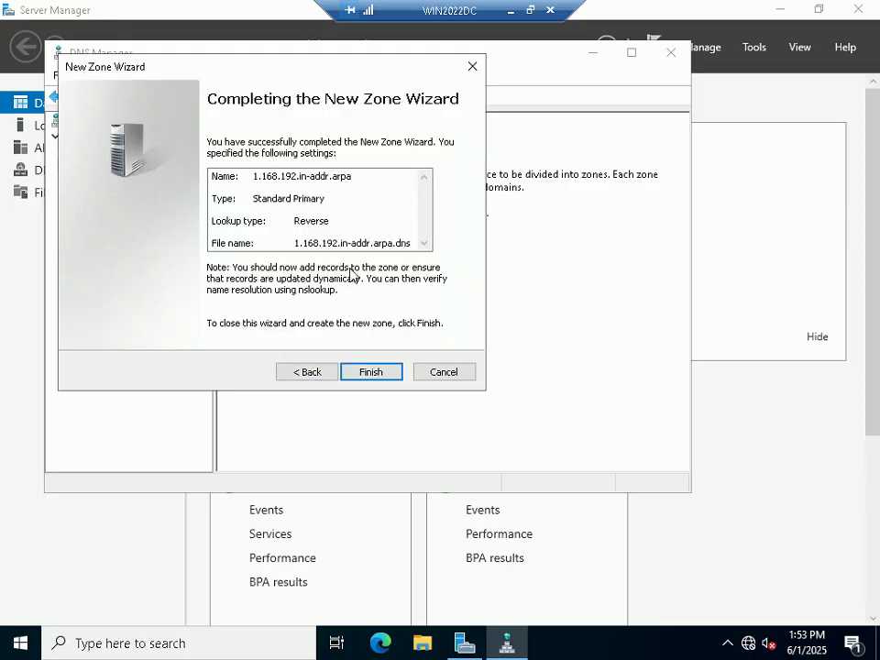
pyautogui.click(370, 373)
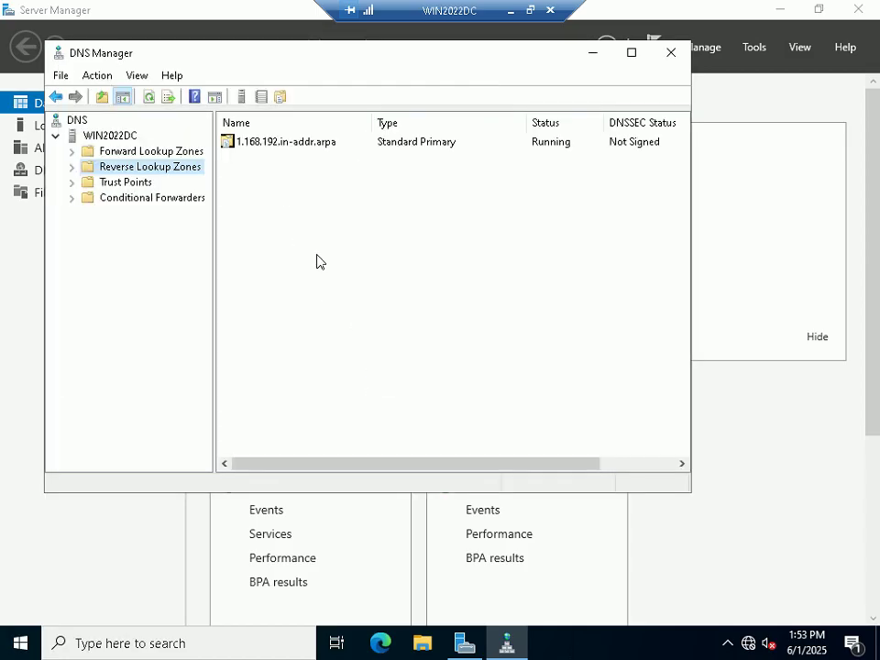
pyautogui.click(134, 150)
# Step: Verify the reverse zone, restart the DNS service on WIN2022DC, and return to the PowerPoint slide
pyautogui.click(134, 169)
pyautogui.click(108, 136)
pyautogui.rightClick(116, 136)
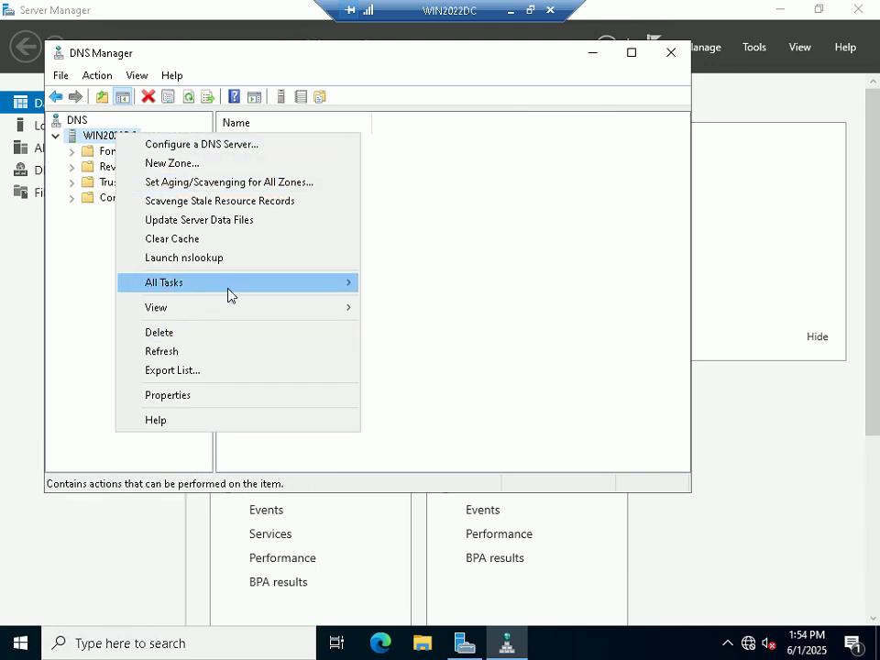
pyautogui.moveTo(230, 295)
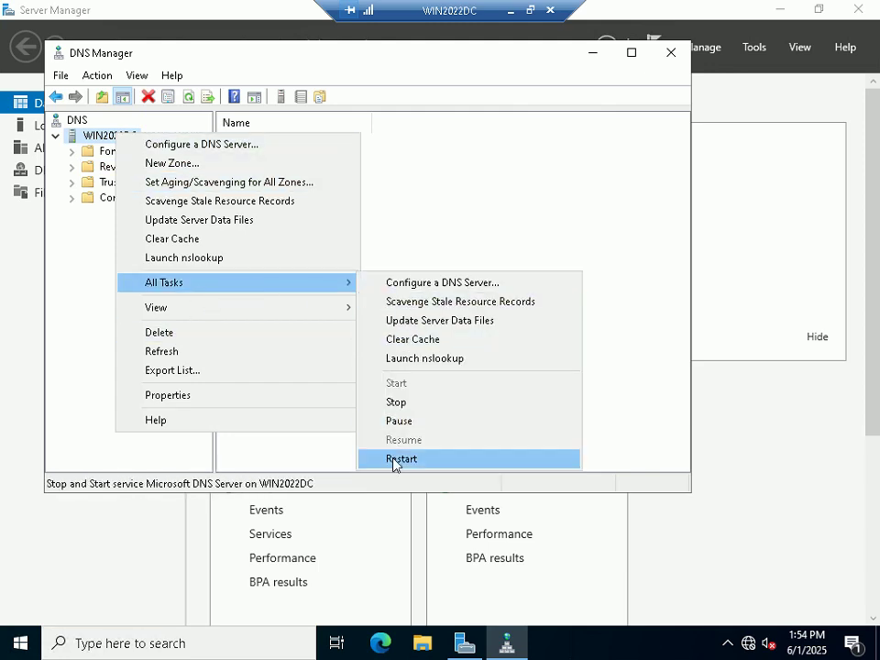
pyautogui.click(396, 461)
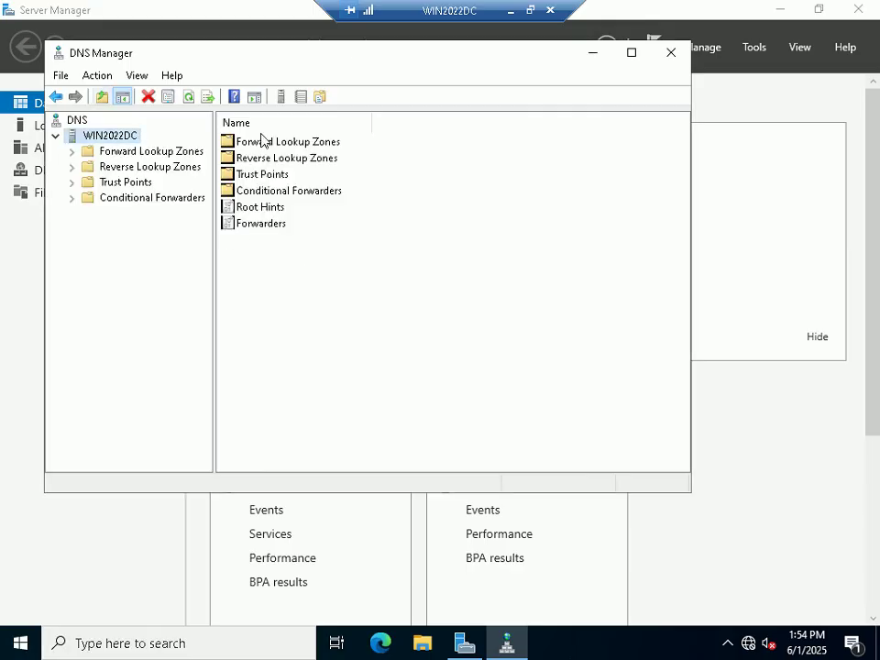
pyautogui.click(530, 11)
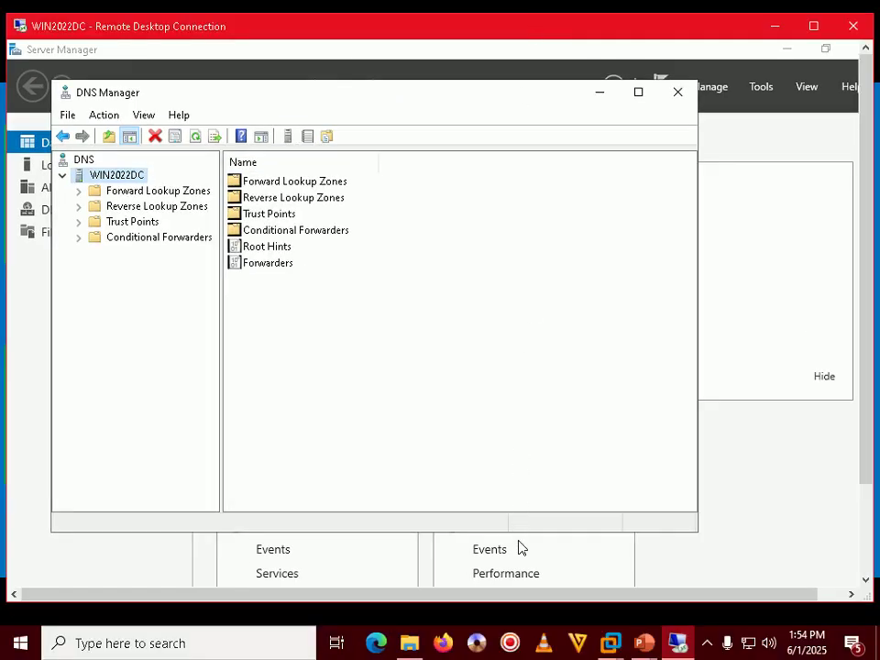
pyautogui.click(739, 536)
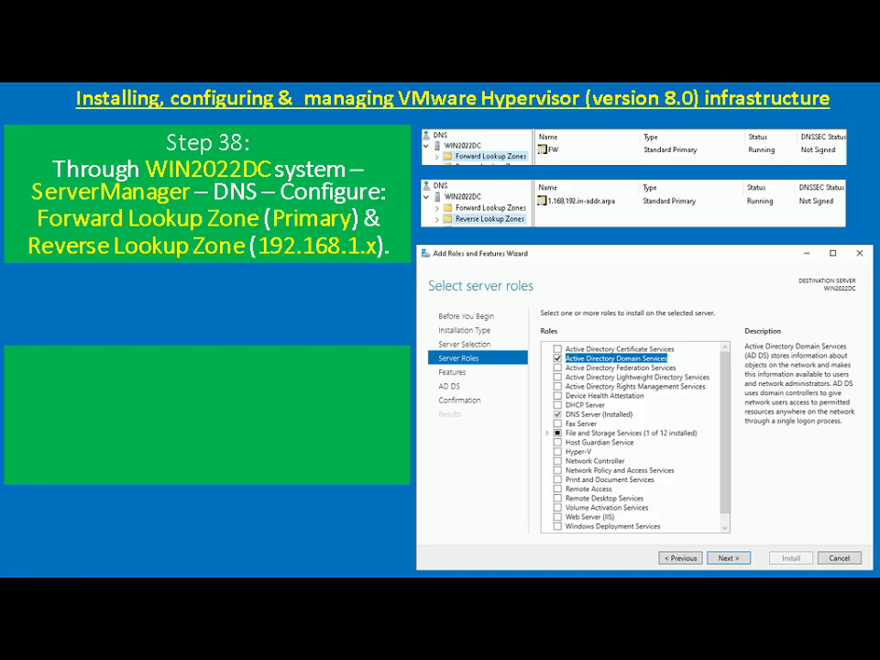
# Step: Bring the PowerPoint slide show back to the Step 39 slide, then return to the remote Server Manager
pyautogui.press('super+d')
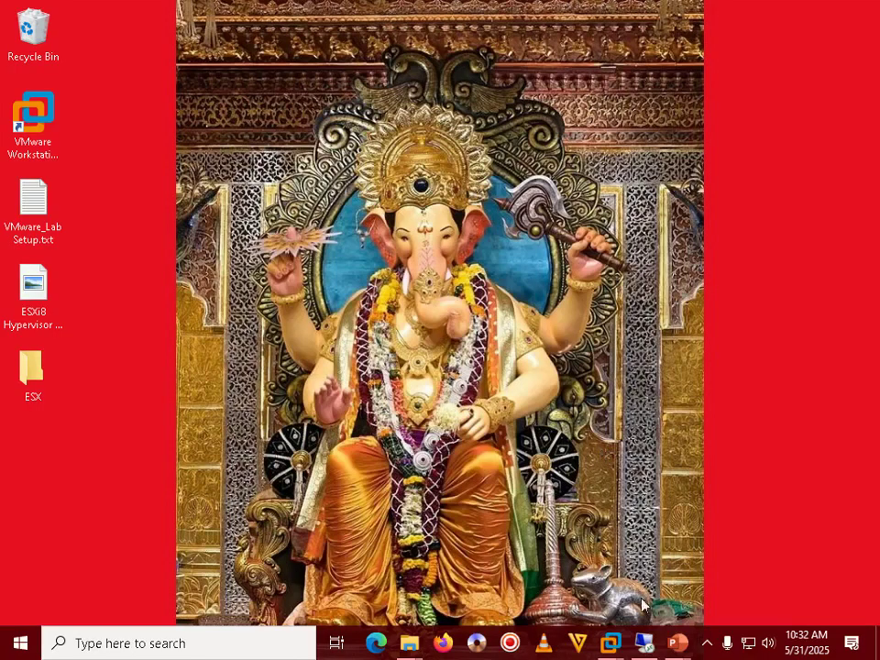
pyautogui.moveTo(678, 651)
pyautogui.click(776, 550)
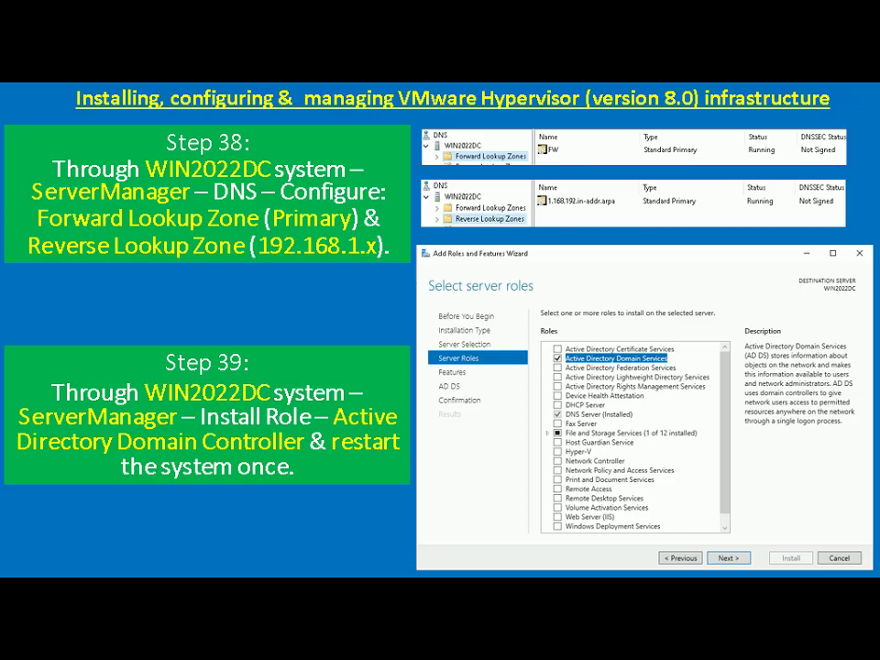
pyautogui.hotkey('alt', 'Tab')
pyautogui.hotkey('alt', 'Tab')
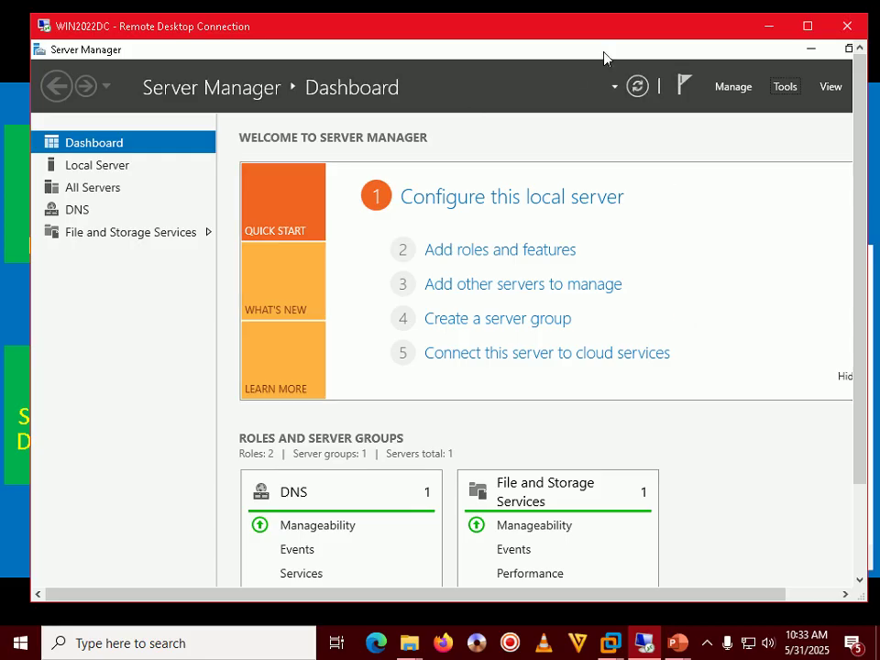
# Step: Put the remote session in full screen and close DNS Manager
pyautogui.doubleClick(513, 25)
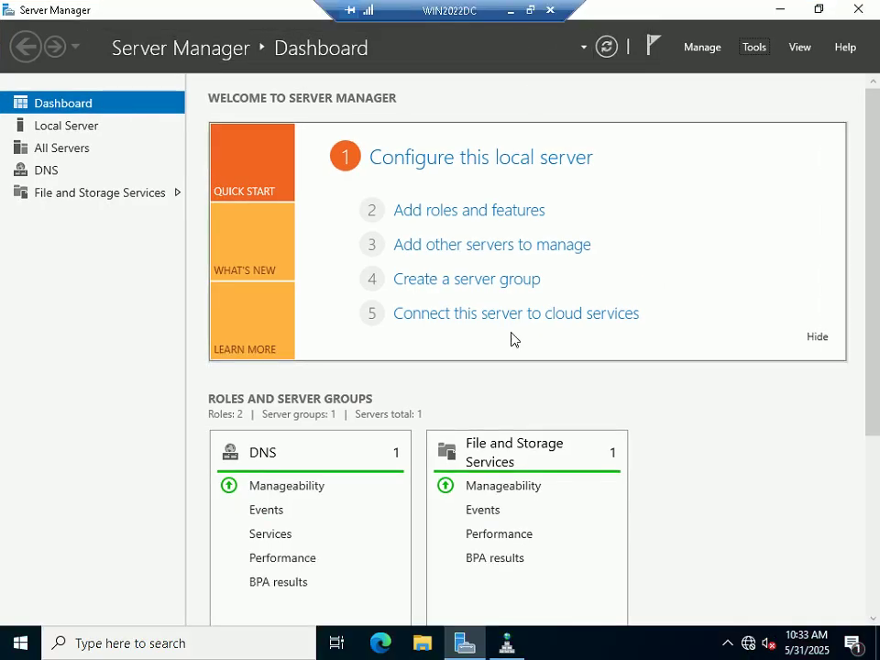
pyautogui.click(509, 643)
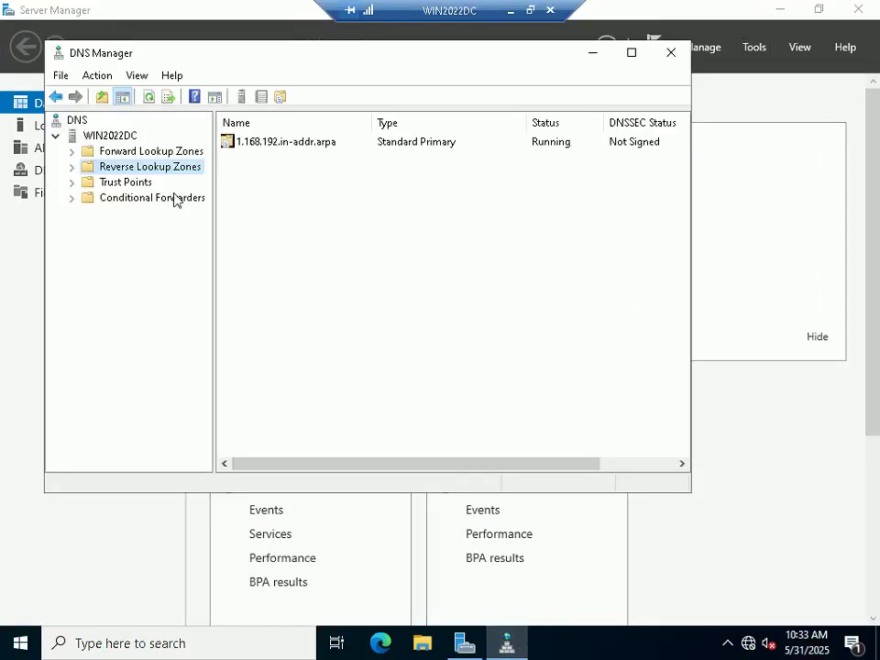
pyautogui.click(669, 53)
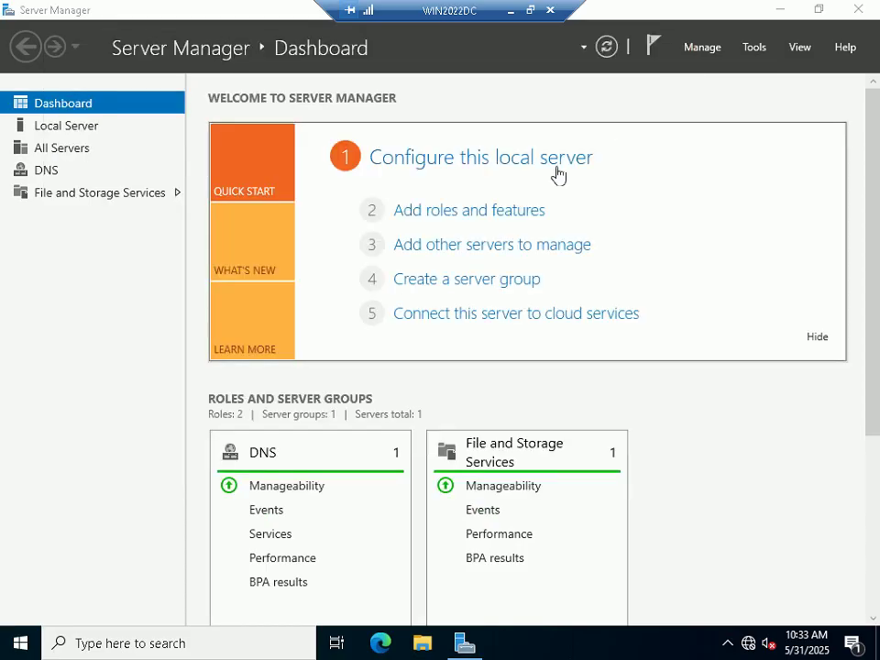
# Step: Add the Active Directory Domain Services role with its management features on WIN2022DC and install it
pyautogui.click(482, 212)
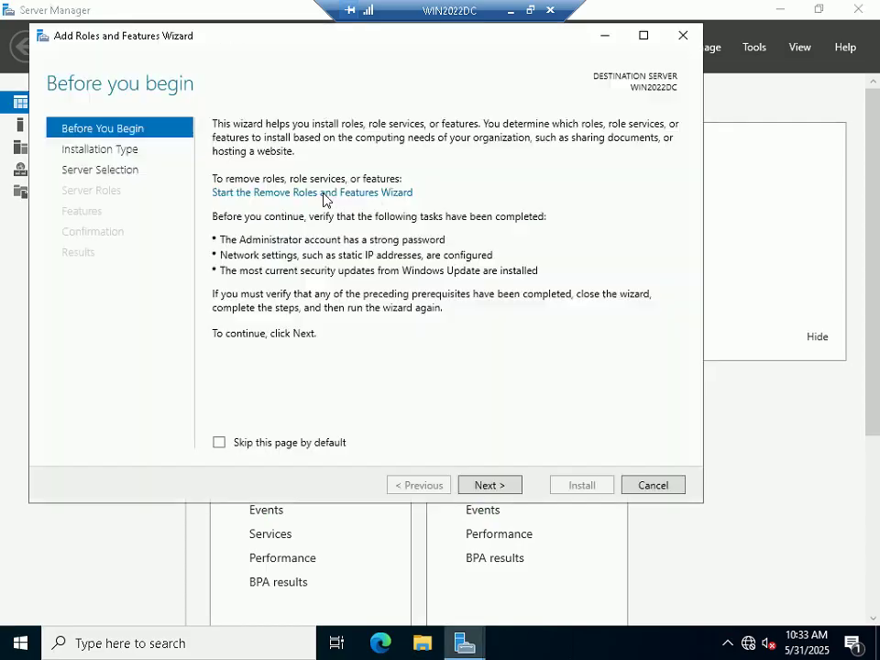
pyautogui.click(494, 486)
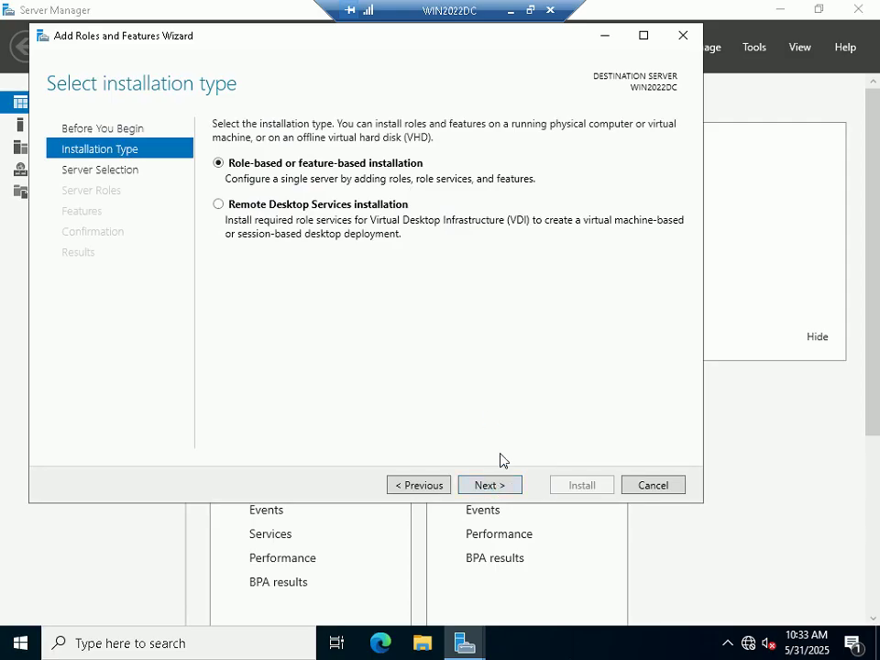
pyautogui.click(505, 485)
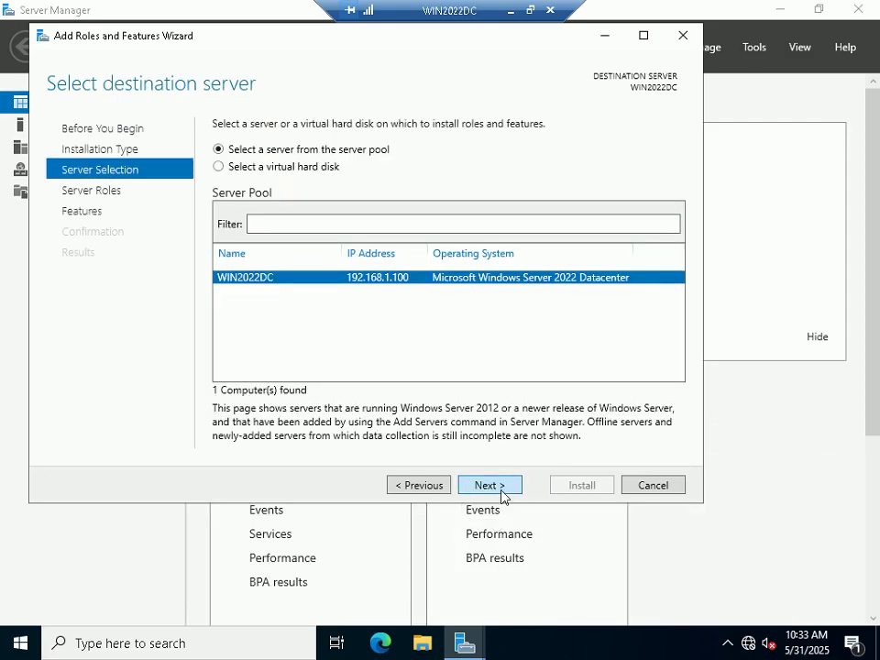
pyautogui.click(504, 486)
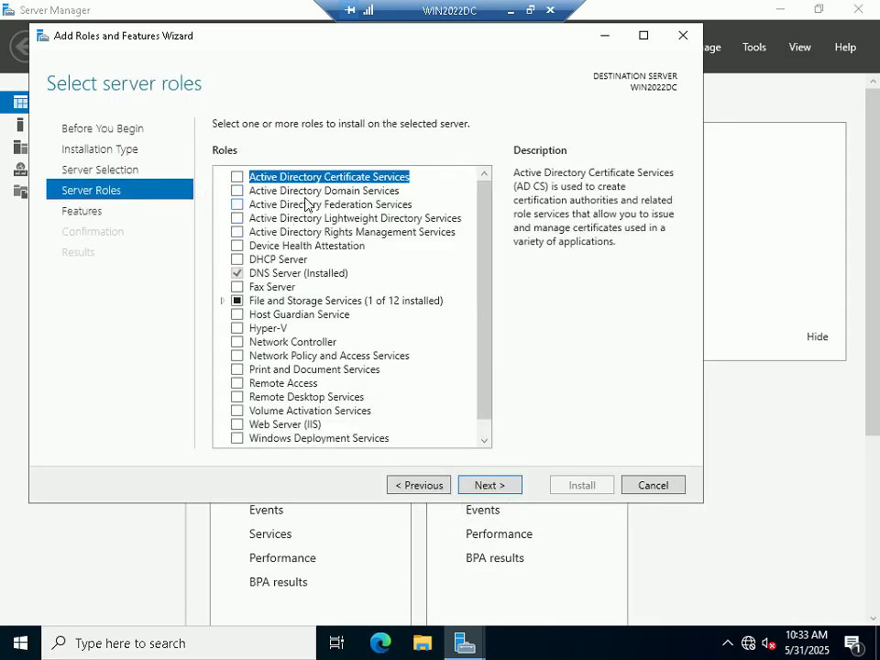
pyautogui.click(238, 190)
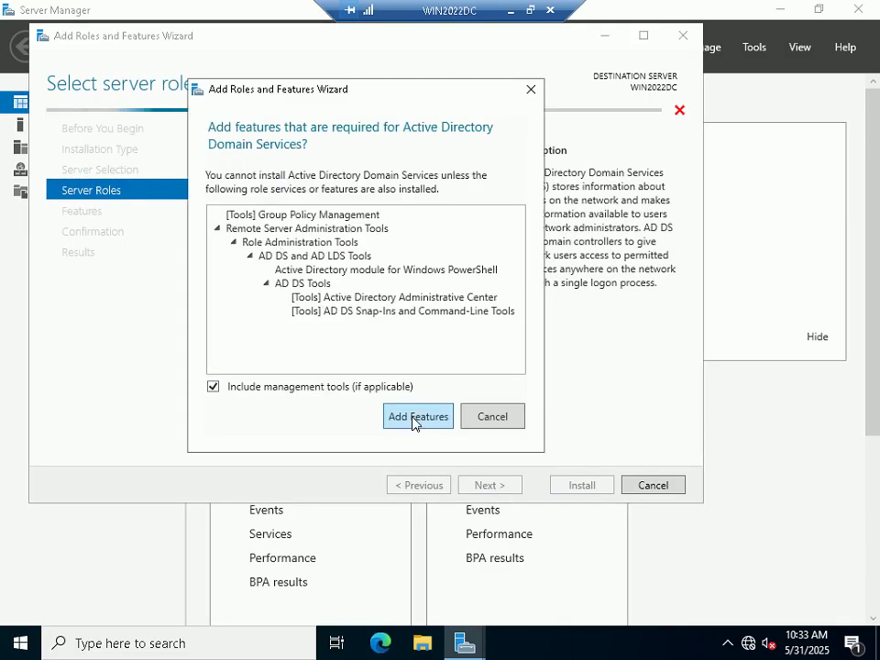
pyautogui.click(416, 417)
pyautogui.click(489, 484)
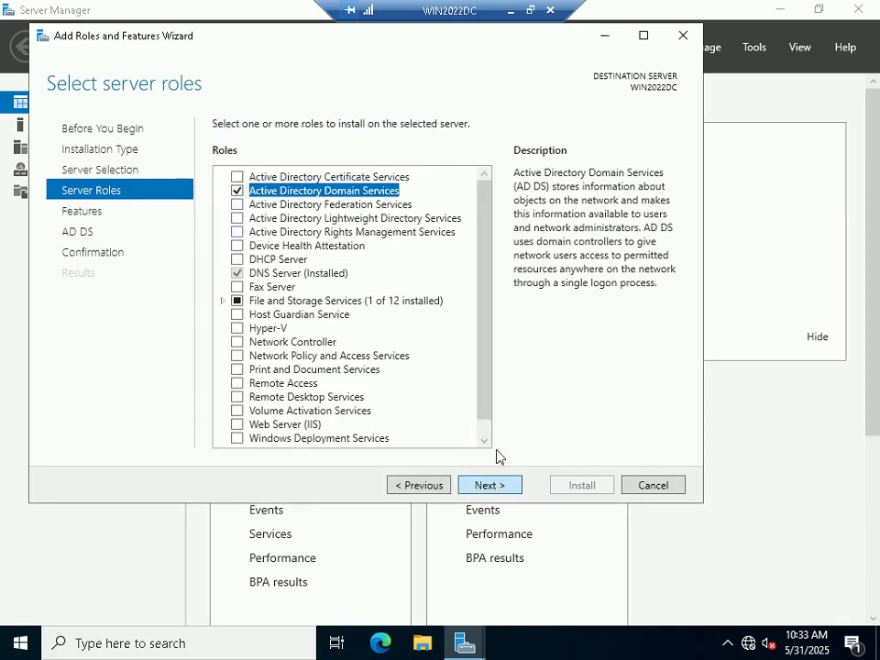
pyautogui.click(507, 489)
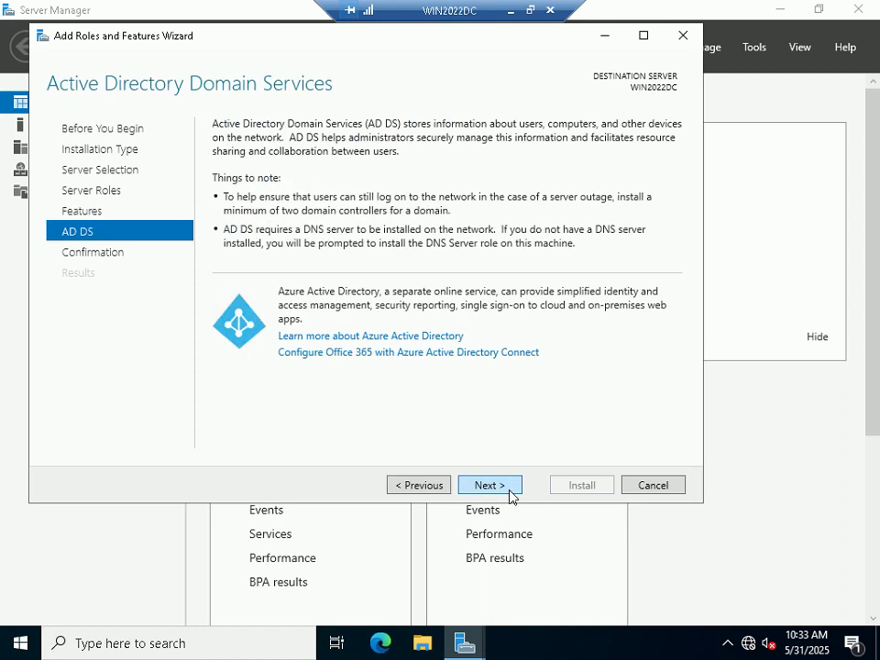
pyautogui.click(506, 489)
pyautogui.click(586, 486)
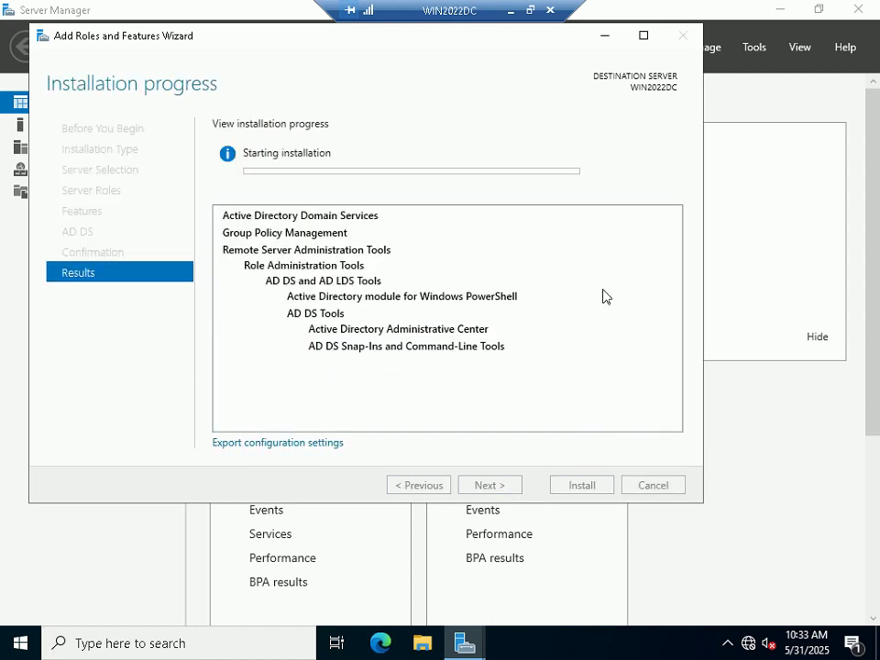
# Step: Wait for the AD DS installation to succeed, then close the Add Roles and Features Wizard
pyautogui.click(531, 11)
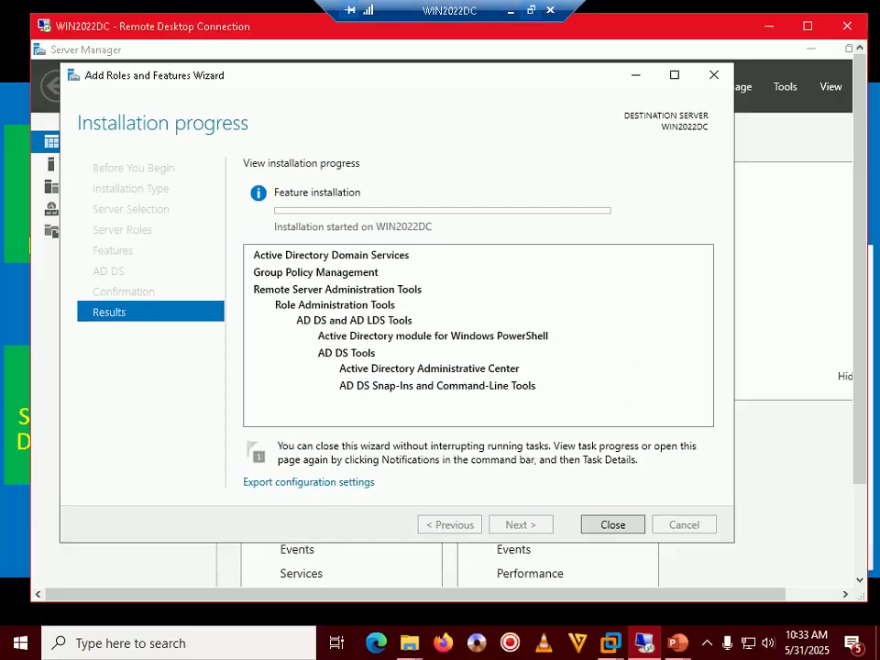
pyautogui.moveTo(515, 73); pyautogui.dragTo(510, 92)
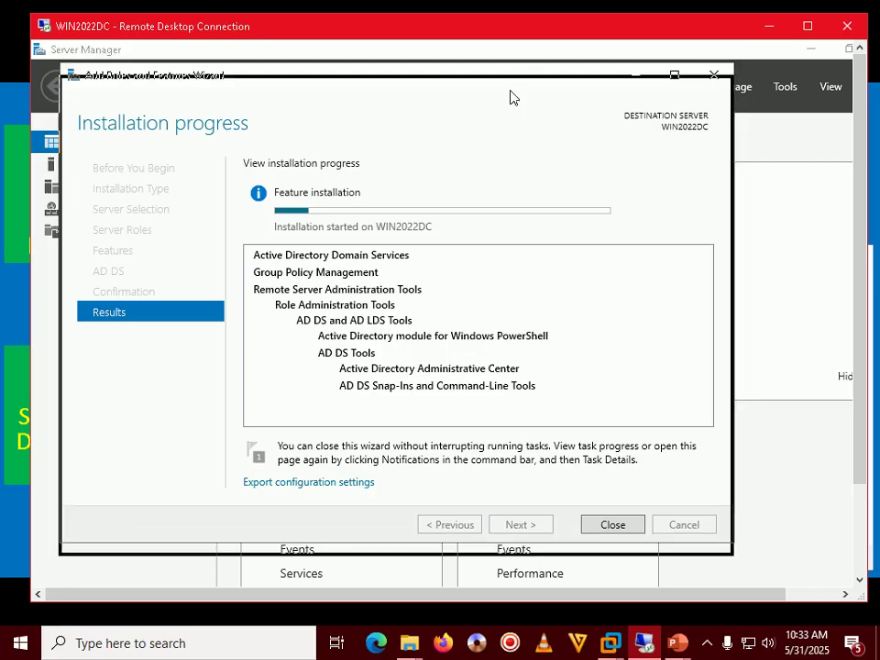
pyautogui.click(711, 644)
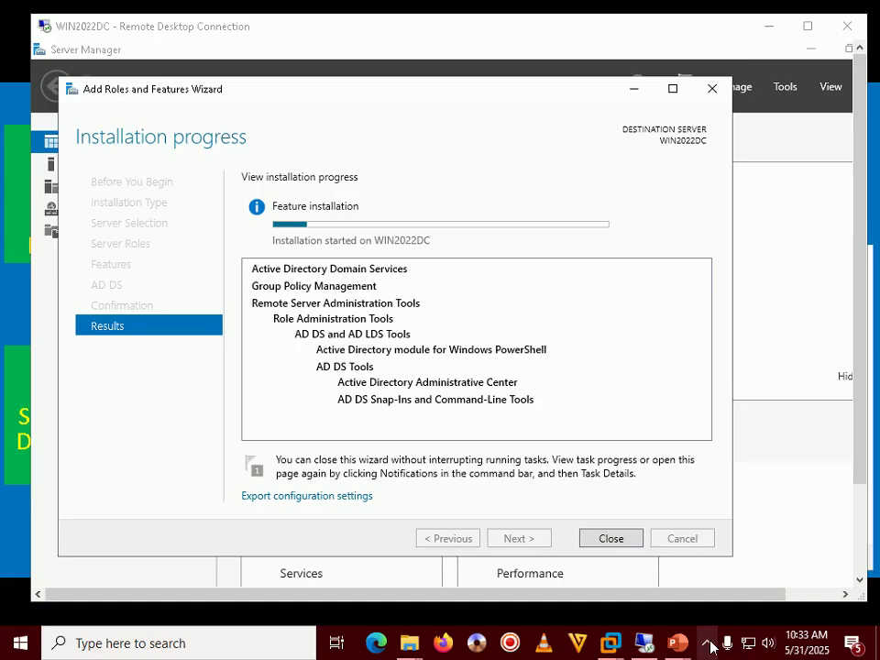
pyautogui.click(444, 261)
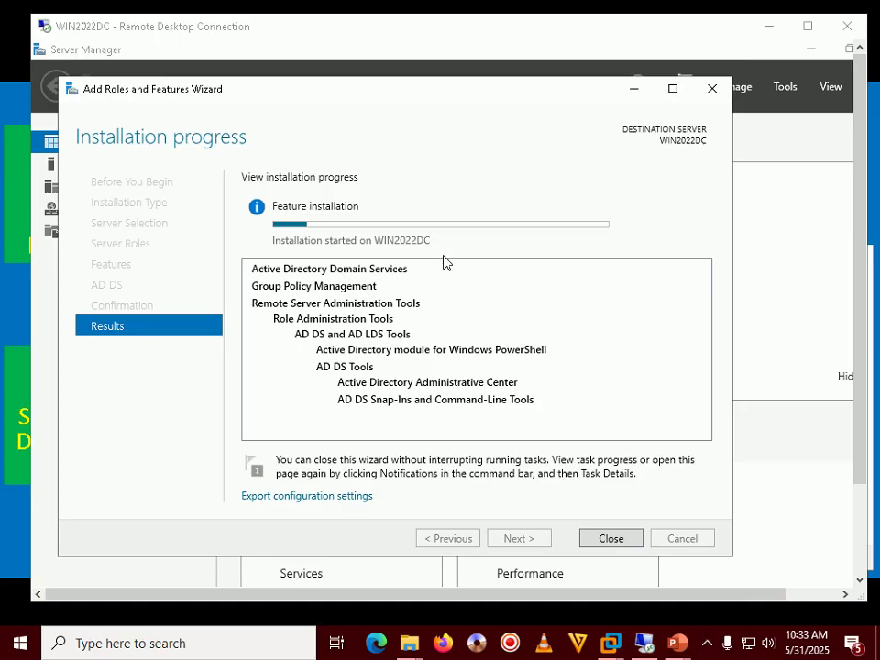
pyautogui.click(712, 646)
pyautogui.click(716, 646)
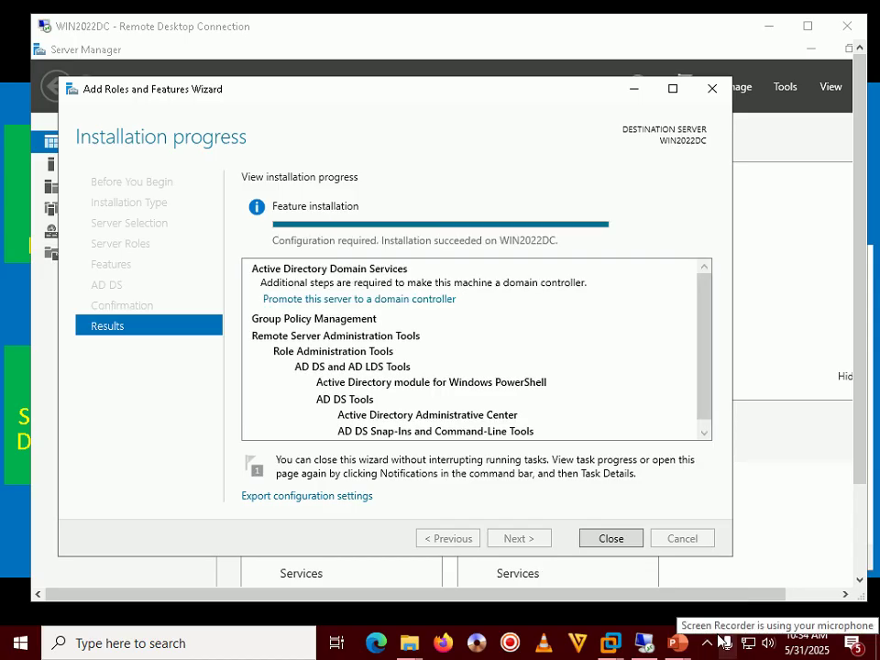
pyautogui.click(707, 643)
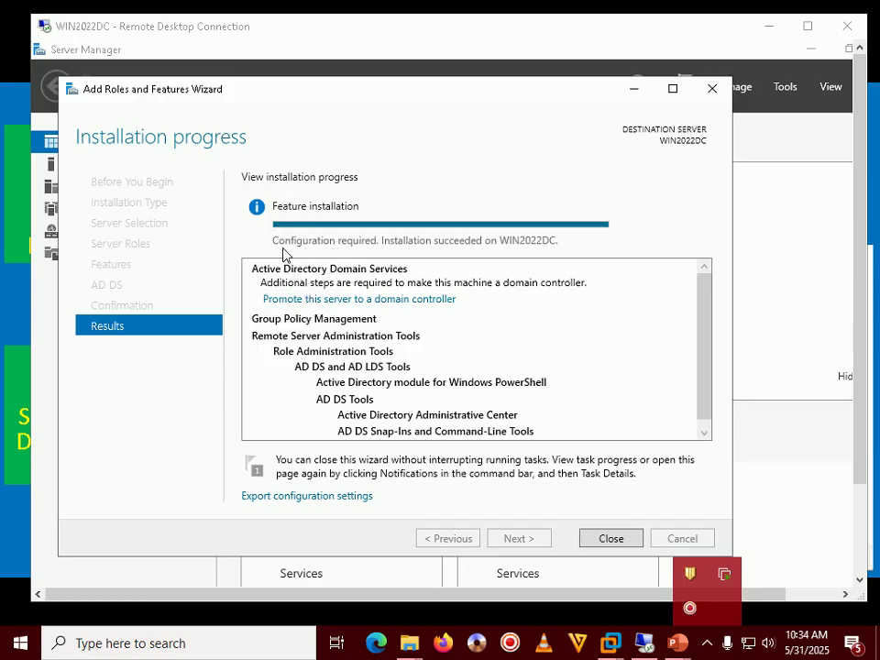
pyautogui.click(571, 307)
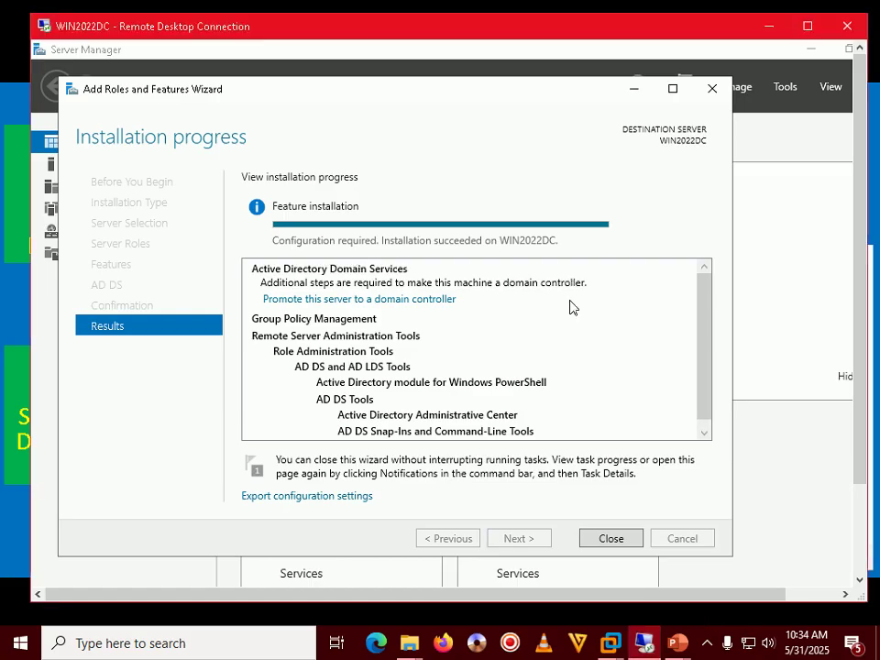
pyautogui.click(636, 539)
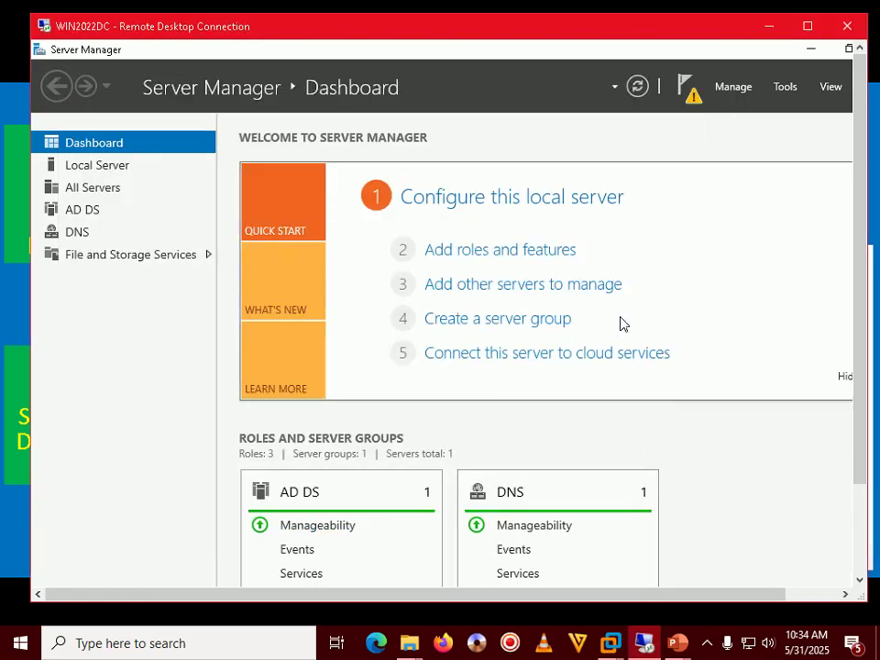
# Step: Close Server Manager and restart WIN2022DC, dismissing the session-ended message
pyautogui.click(807, 27)
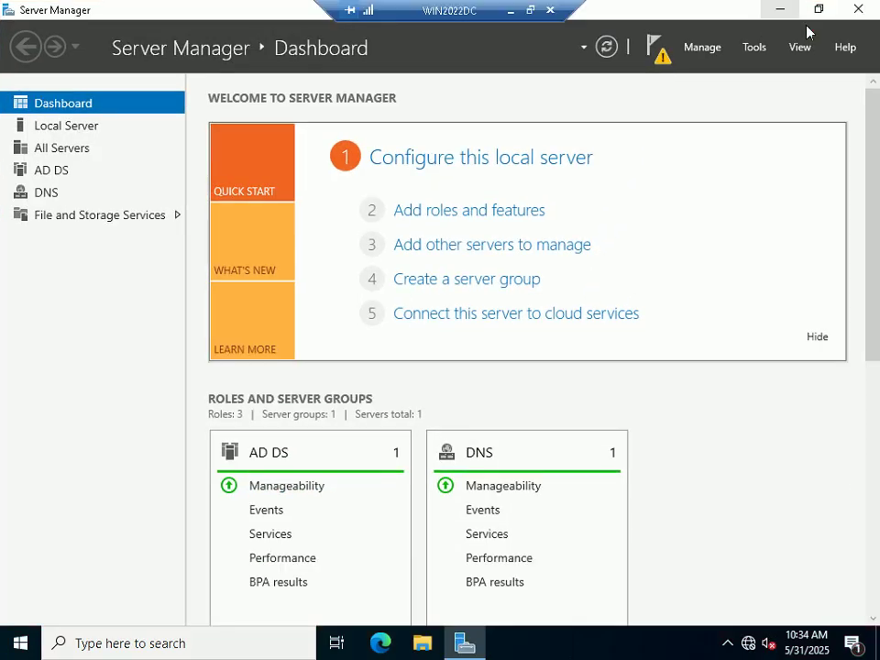
pyautogui.click(858, 10)
pyautogui.rightClick(20, 642)
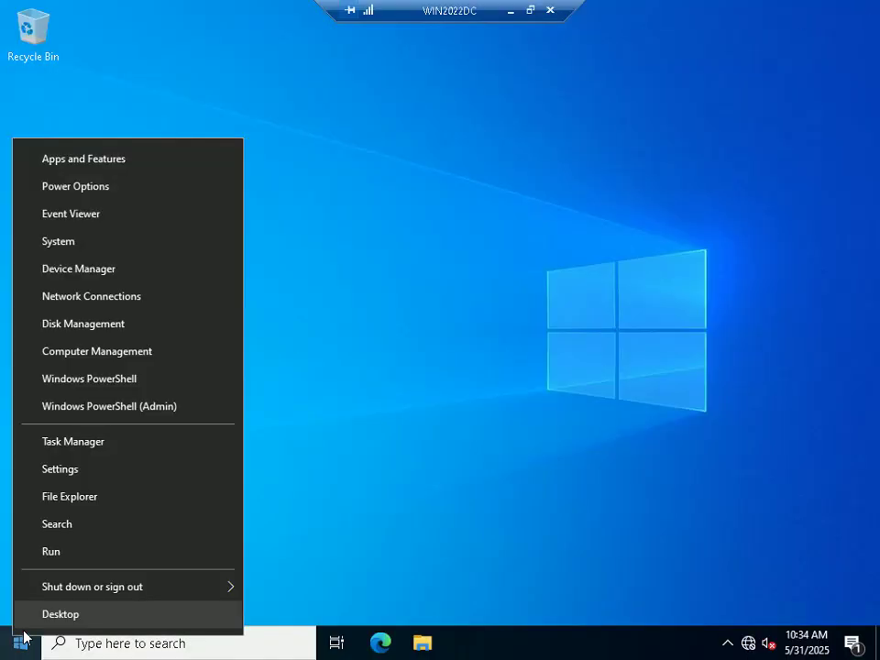
pyautogui.moveTo(93, 586)
pyautogui.click(287, 581)
pyautogui.click(304, 605)
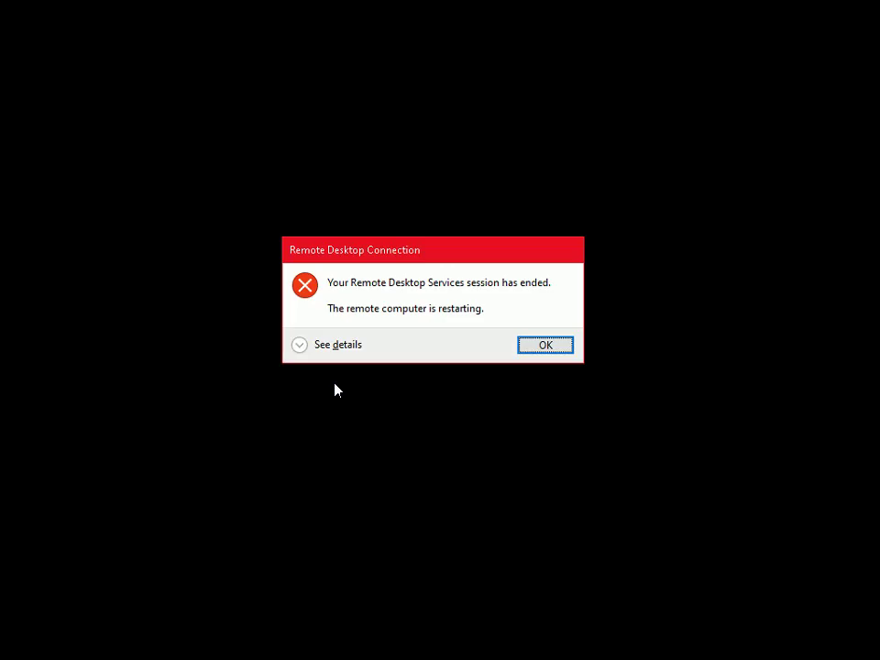
pyautogui.click(542, 348)
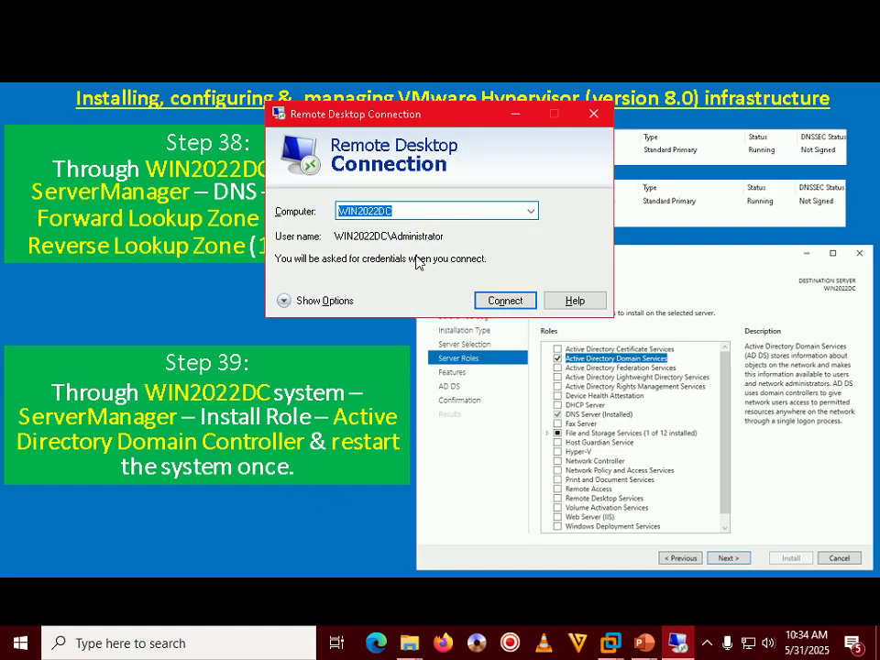
# Step: Advance the PowerPoint slideshow to the Step 40 slide on promoting the new ADDC
pyautogui.click(383, 510)
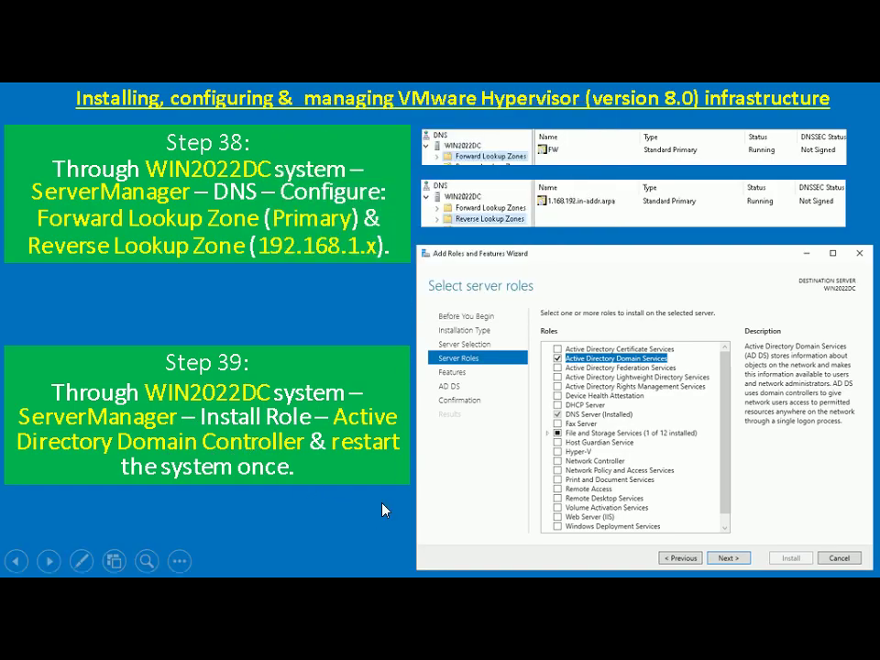
pyautogui.click(383, 510)
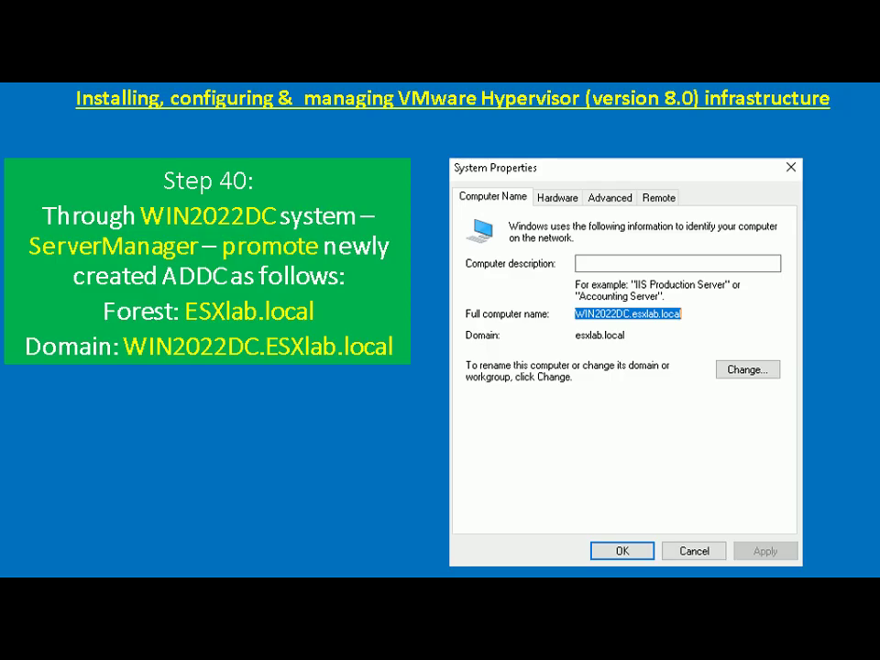
# Step: Reconnect Remote Desktop to WIN2022DC, signing in with the administrator password
pyautogui.hotkey('alt', 'Tab')
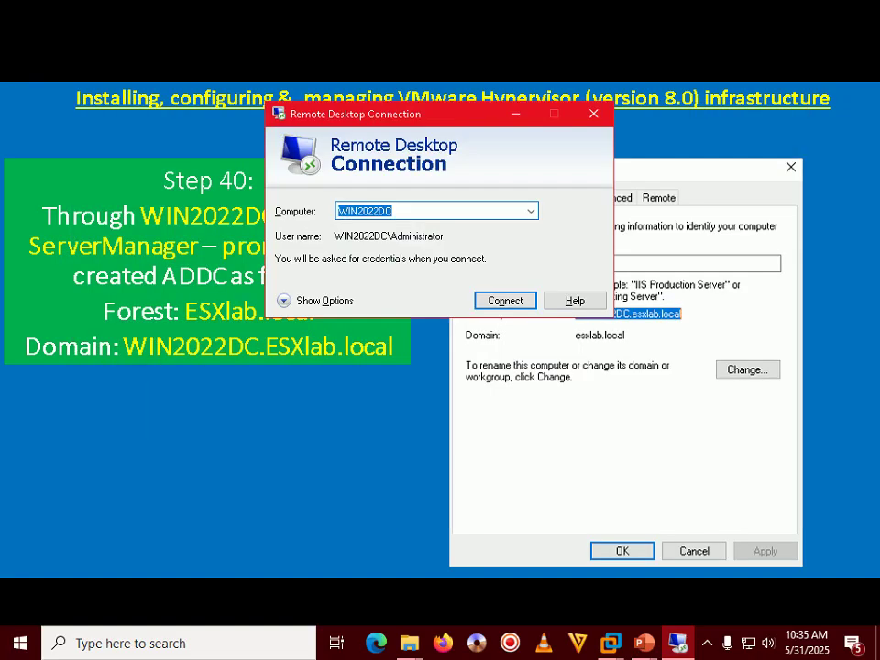
pyautogui.press('Return')
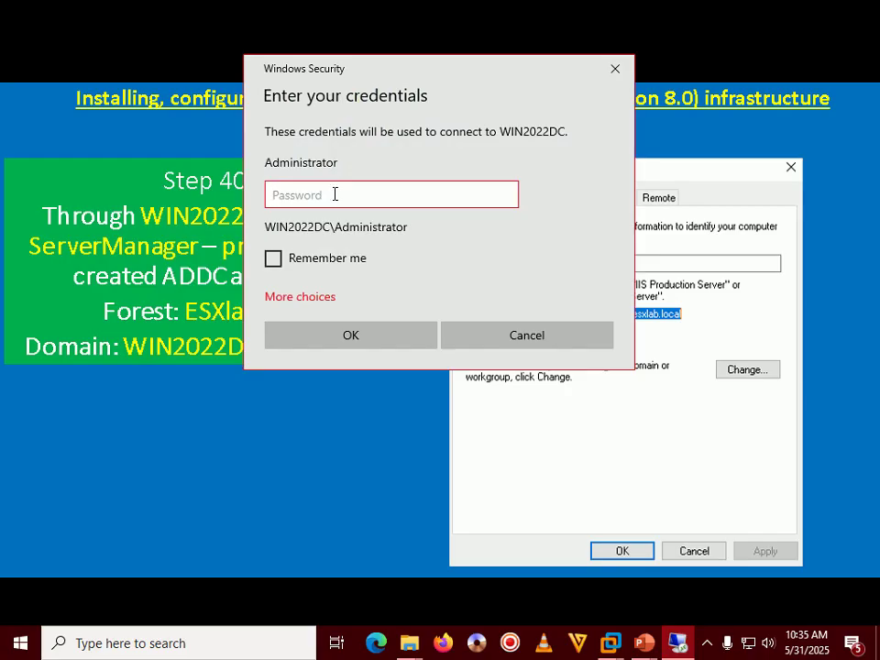
pyautogui.write('••••••••')
pyautogui.press('Return')
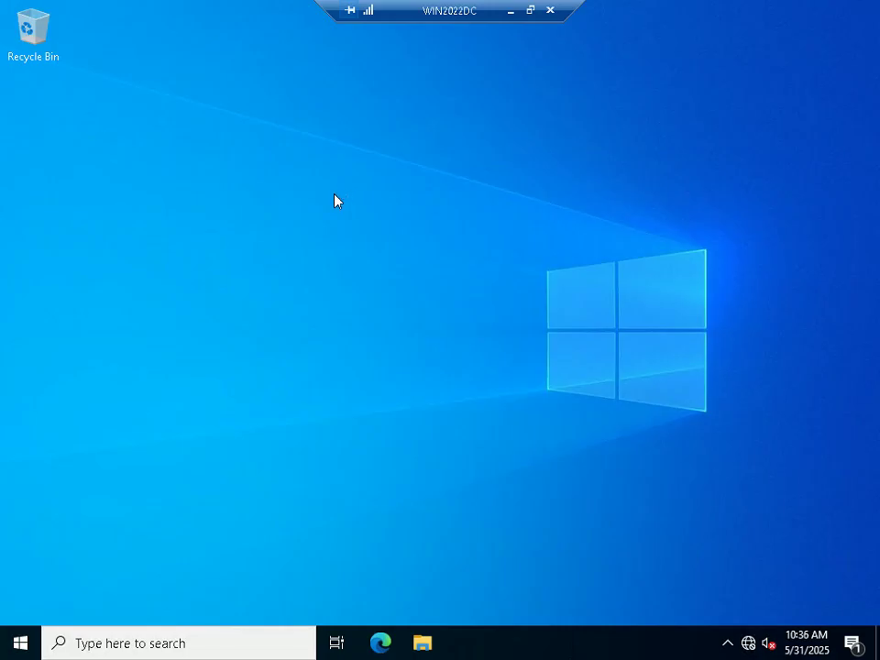
pyautogui.press('super+r')
# Step: Launch Server Manager and choose 'Promote this server to a domain controller' from the notifications
pyautogui.press('Return')
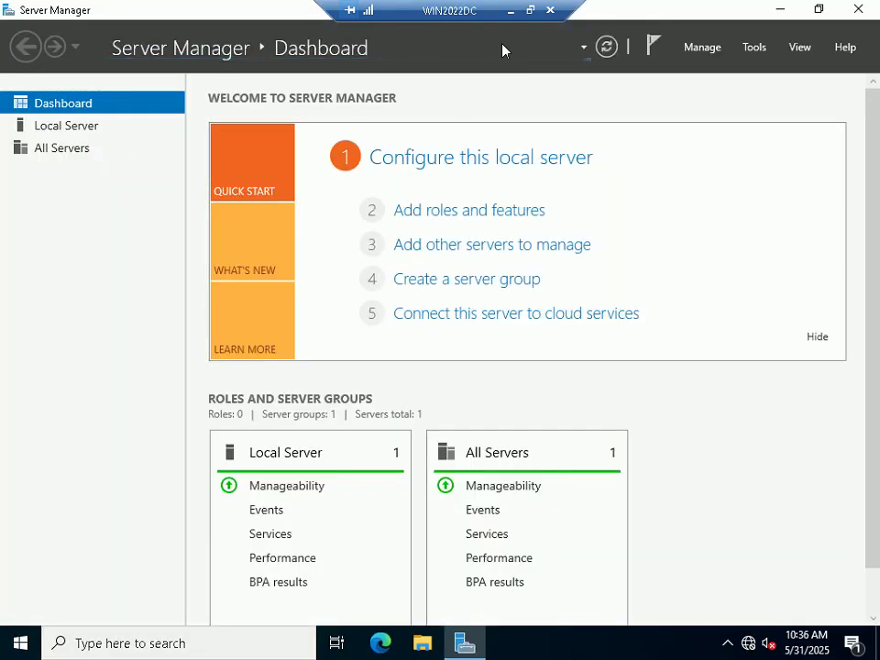
pyautogui.click(530, 10)
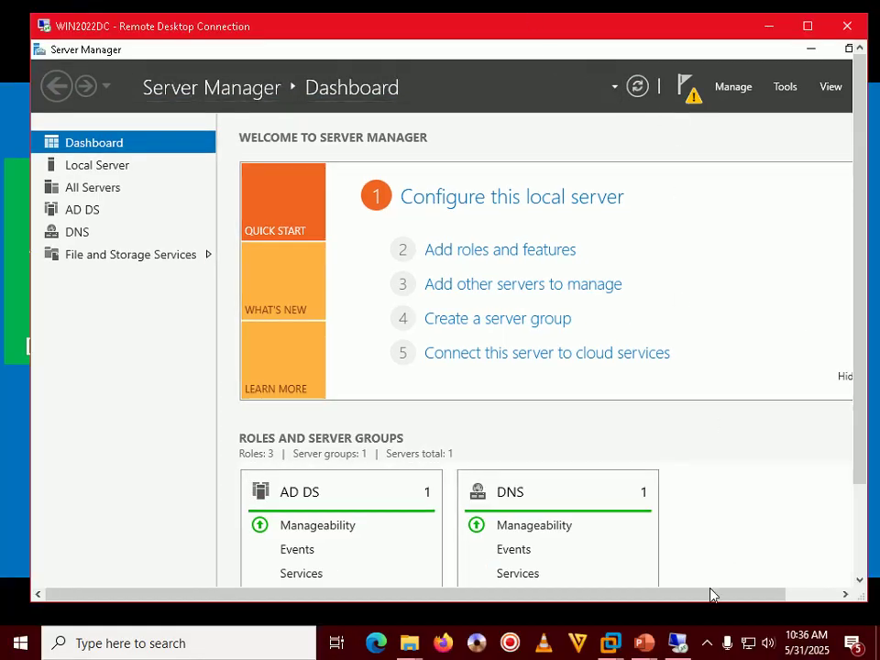
pyautogui.click(707, 643)
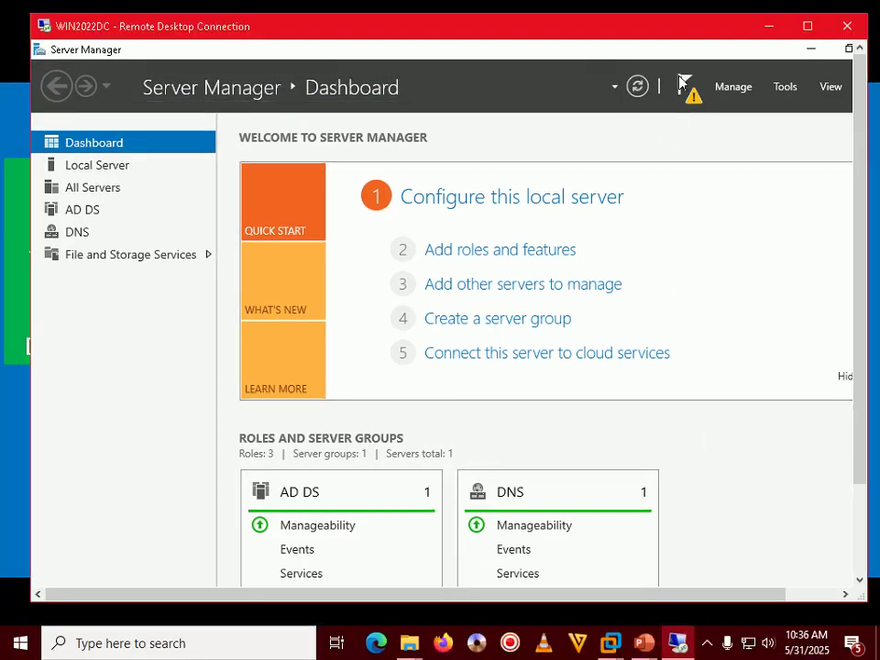
pyautogui.doubleClick(684, 34)
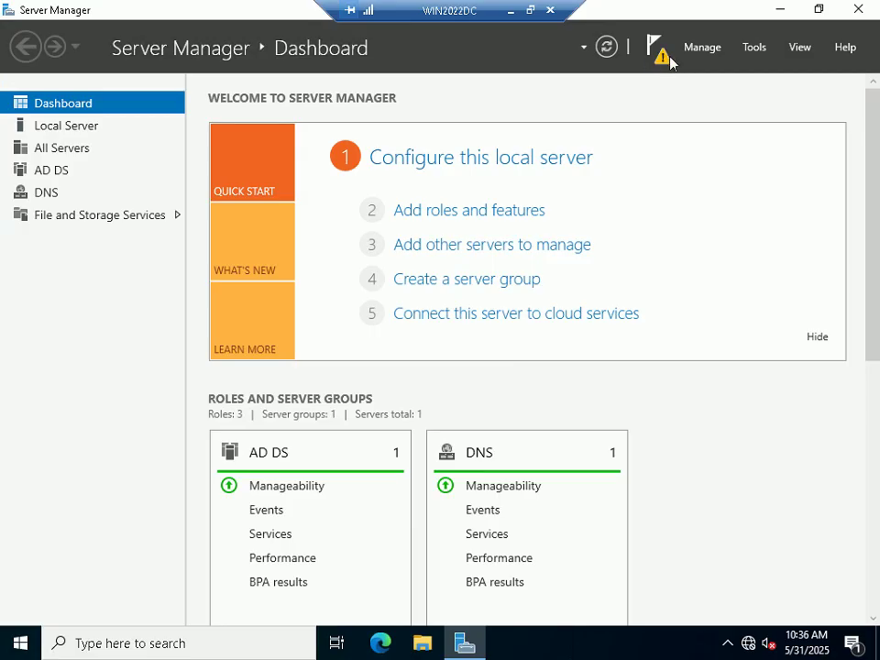
pyautogui.click(660, 57)
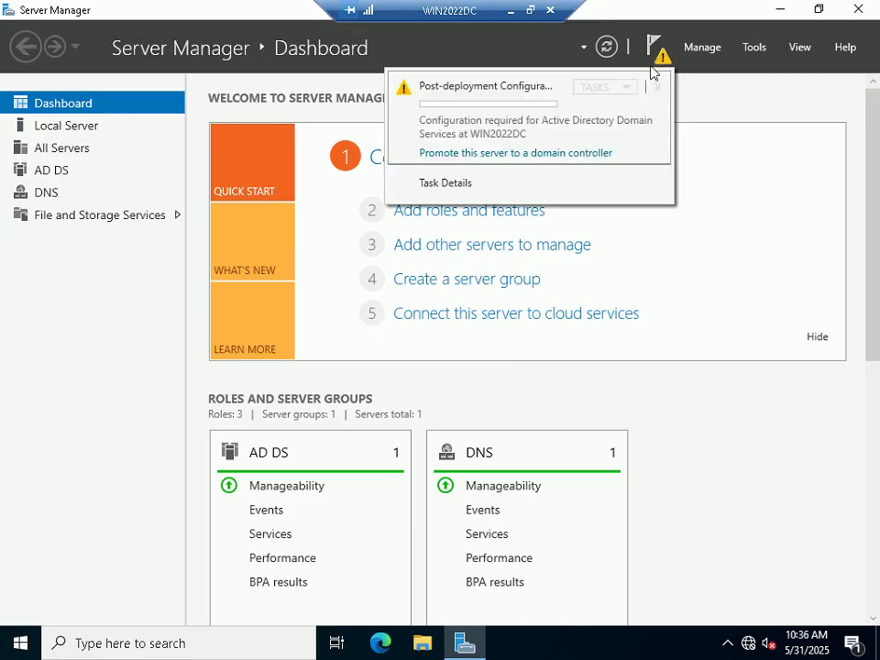
pyautogui.click(510, 154)
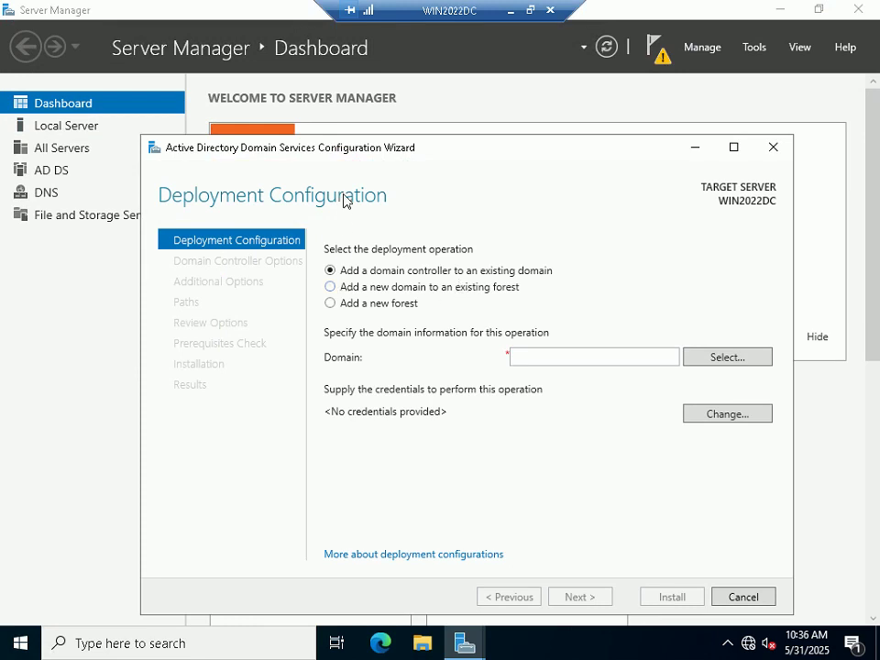
# Step: Choose 'Add a new forest' with root domain name ESXLAB.Local and continue
pyautogui.moveTo(448, 148); pyautogui.dragTo(449, 98)
pyautogui.click(363, 257)
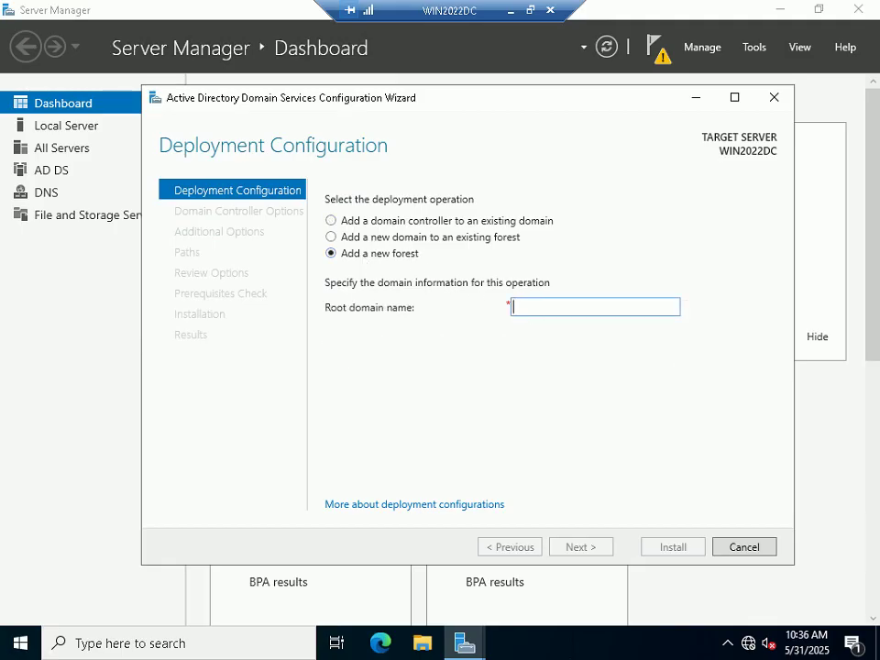
pyautogui.write('ESXLAB.L')
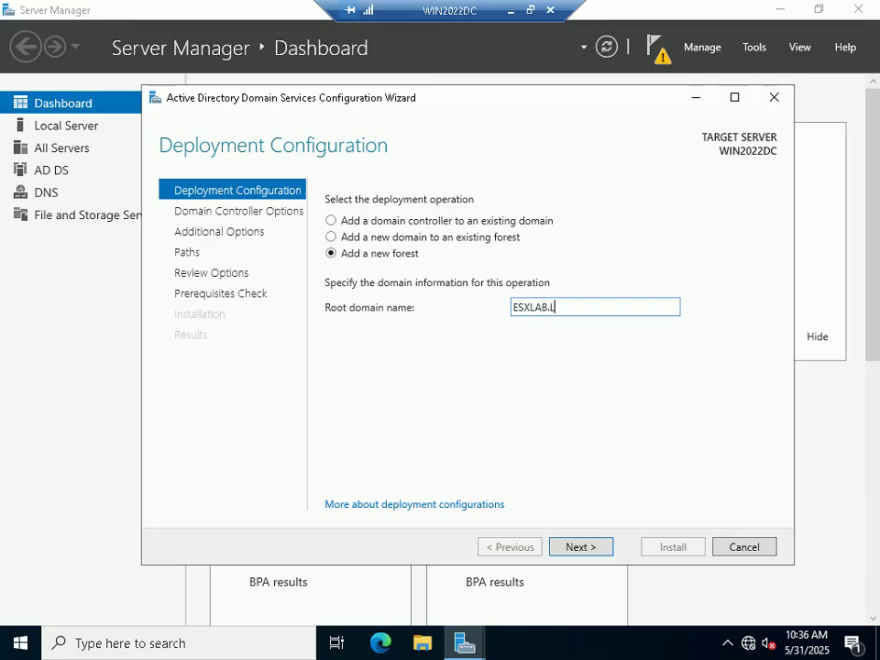
pyautogui.write('cal')
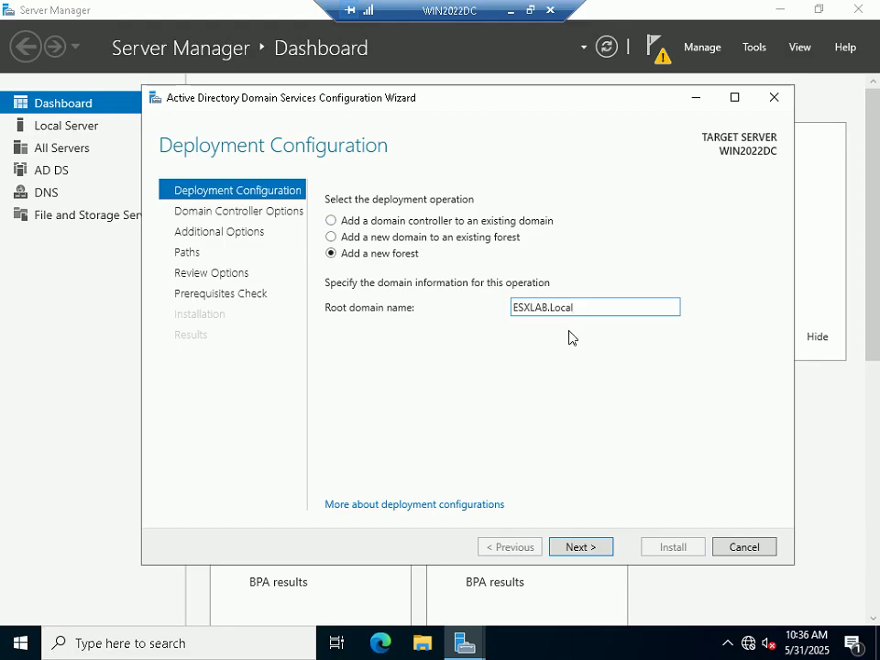
pyautogui.click(596, 548)
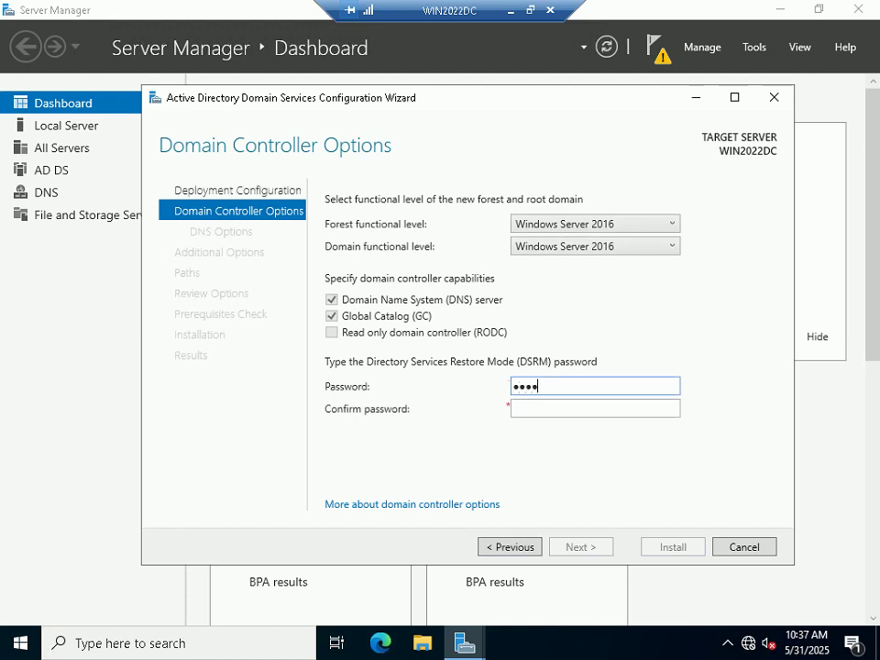
# Step: Enter and confirm the DSRM password, then pass DNS and Additional Options keeping NetBIOS name ESXLAB
pyautogui.write('r')
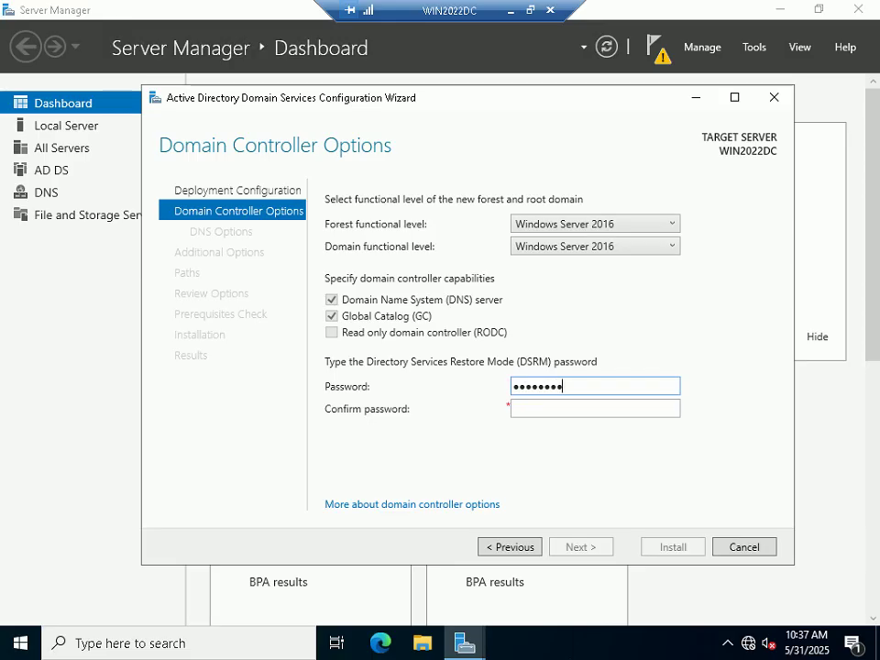
pyautogui.press('Tab')
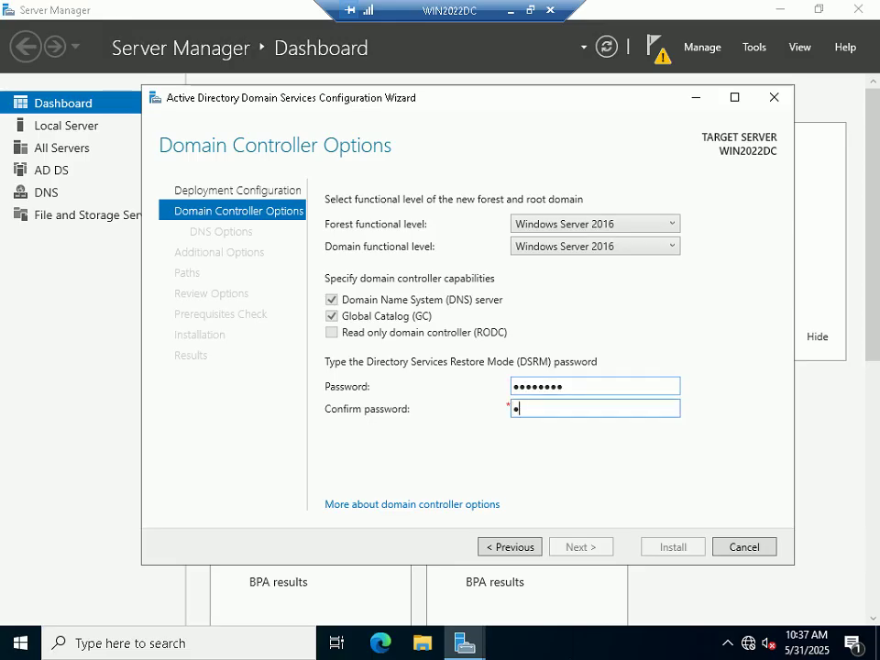
pyautogui.write('P@ssw0rd')
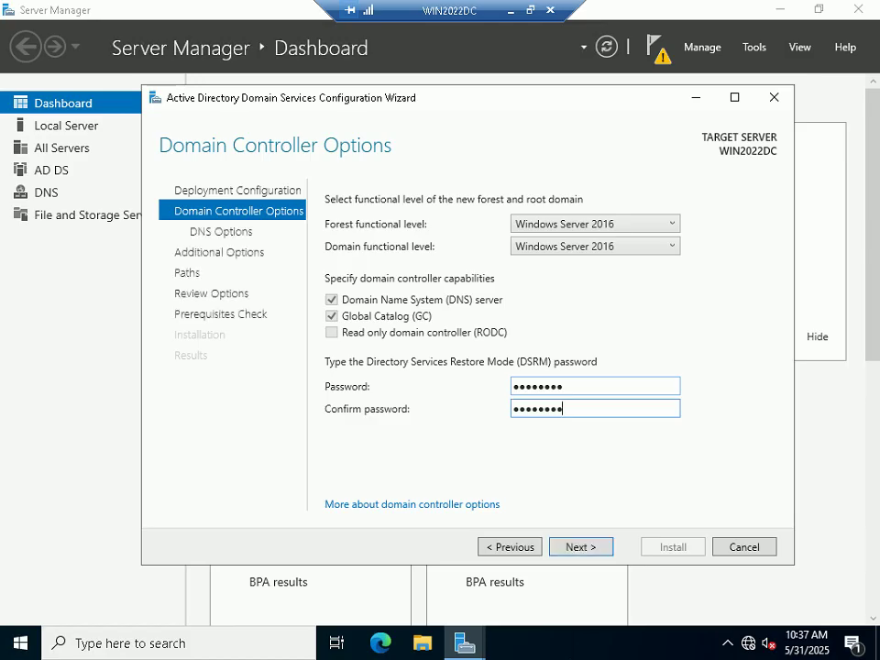
pyautogui.press('Return')
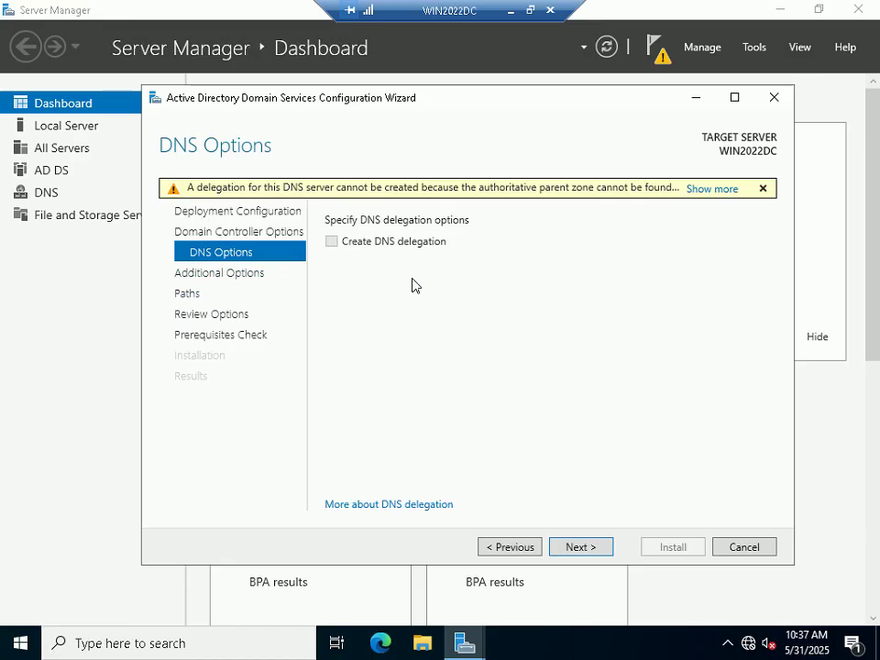
pyautogui.click(561, 545)
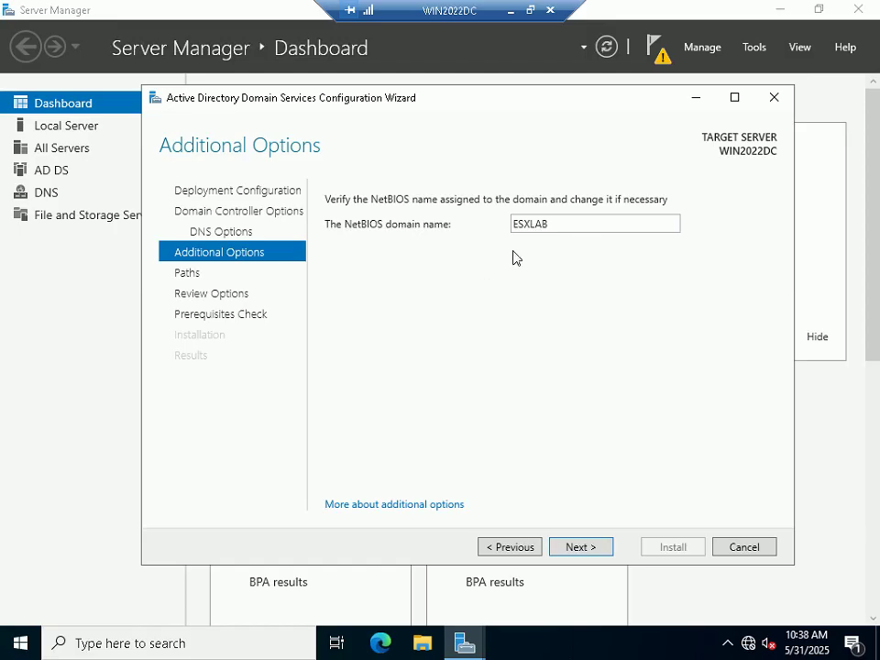
pyautogui.click(569, 548)
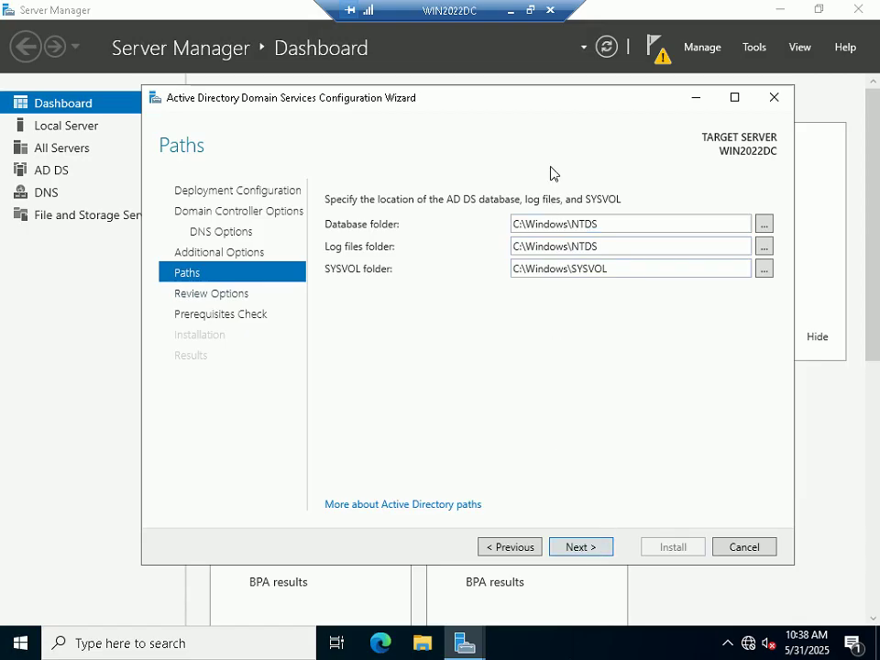
# Step: Keep the default NTDS and SYSVOL paths, review the options, pass prerequisites and start installation
pyautogui.click(593, 547)
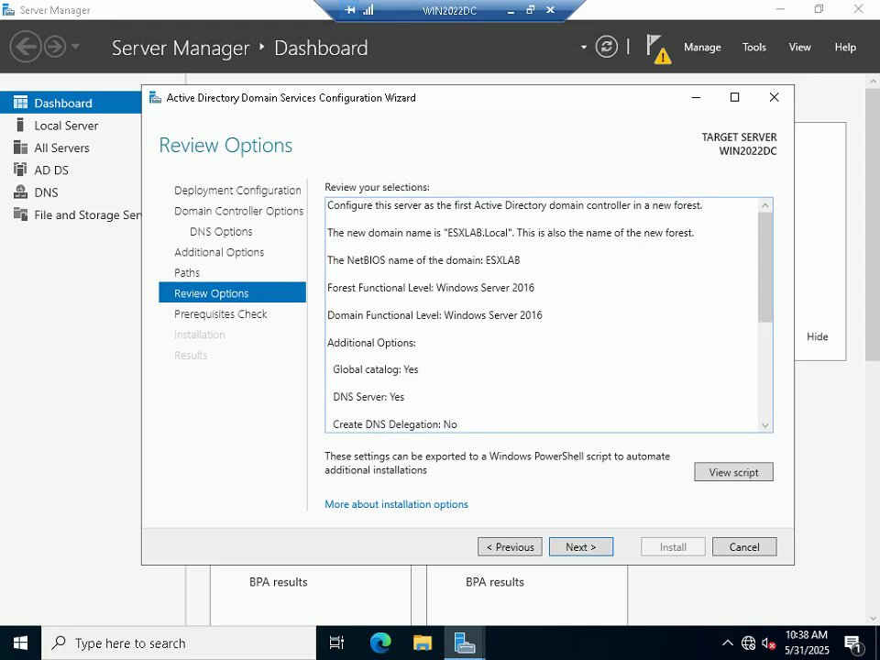
pyautogui.scroll(-2, 548, 313)
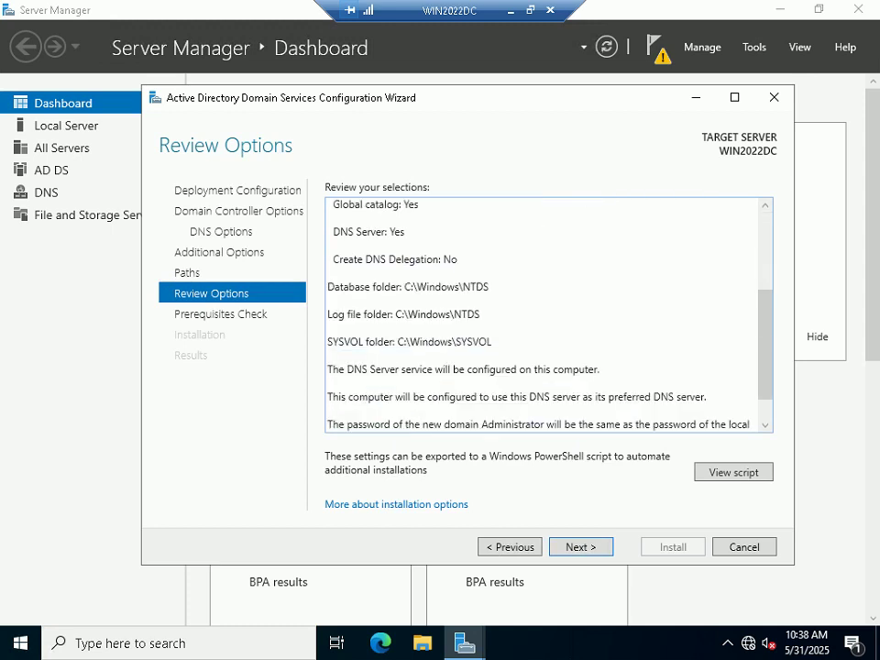
pyautogui.scroll(-1, 548, 314)
pyautogui.click(583, 546)
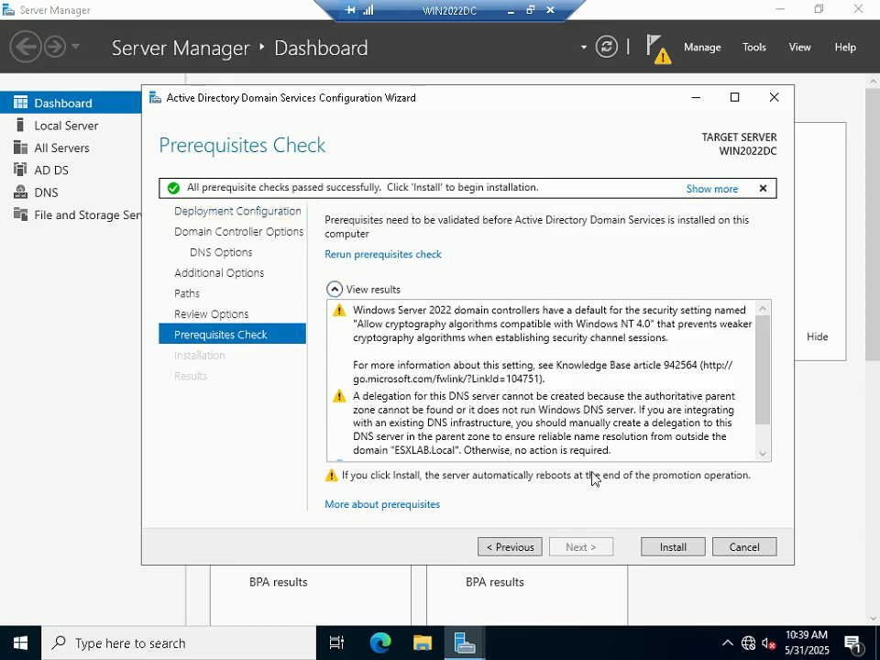
pyautogui.click(666, 550)
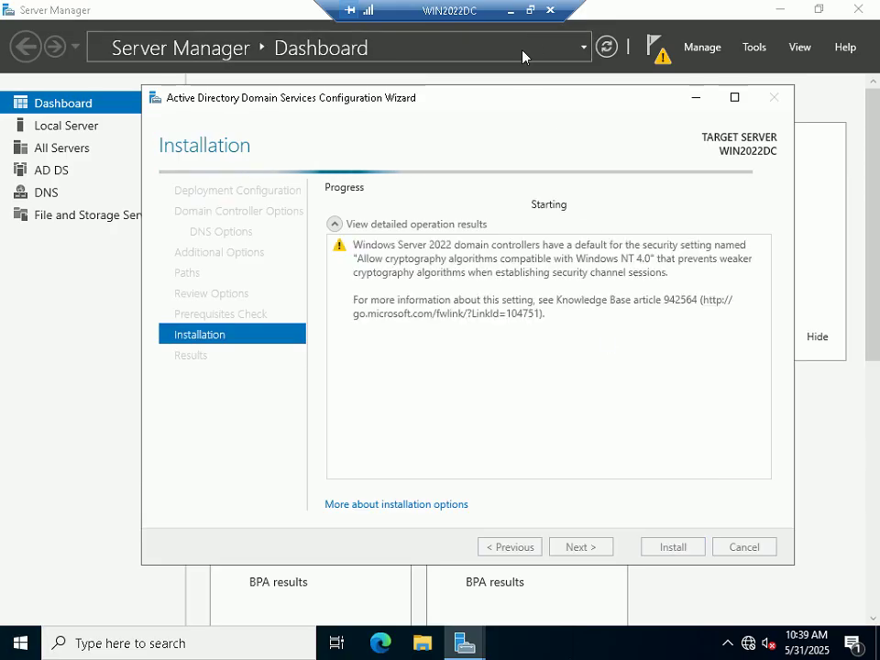
# Step: Take the WIN2022DC remote session out of full screen, move the wizard up-left, and show the hidden tray icons
pyautogui.click(530, 10)
pyautogui.moveTo(486, 144); pyautogui.dragTo(446, 107)
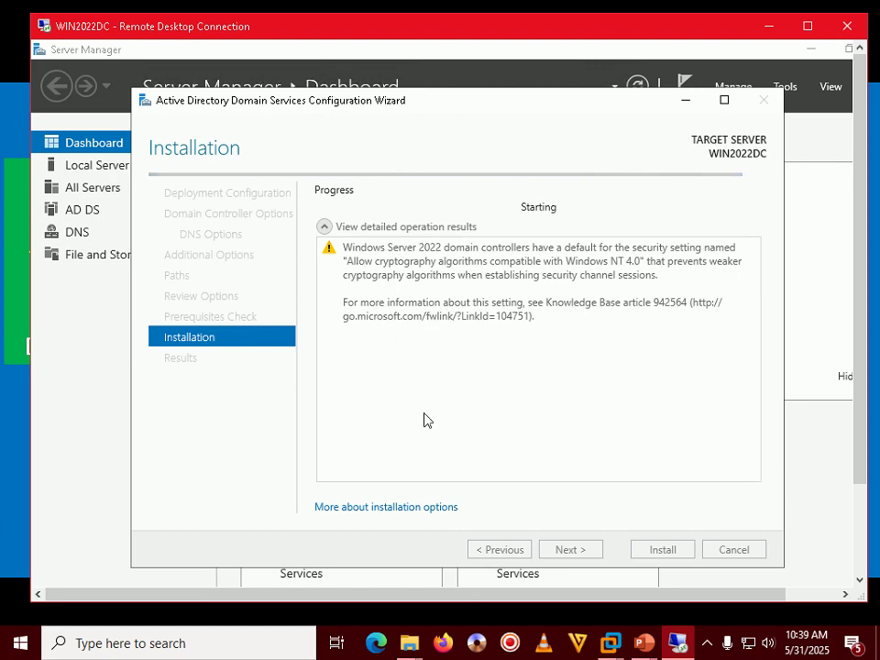
pyautogui.click(706, 648)
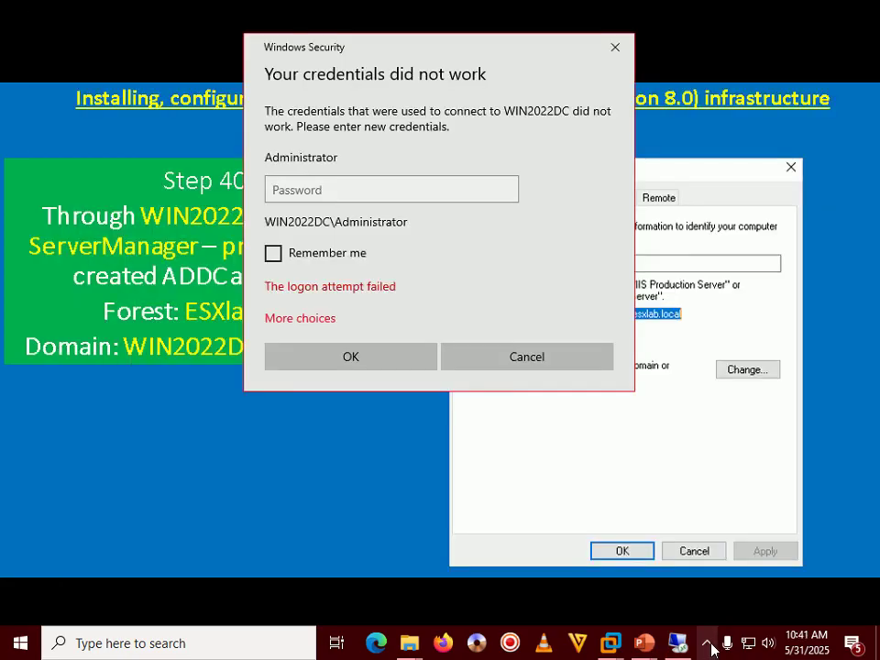
pyautogui.click(711, 648)
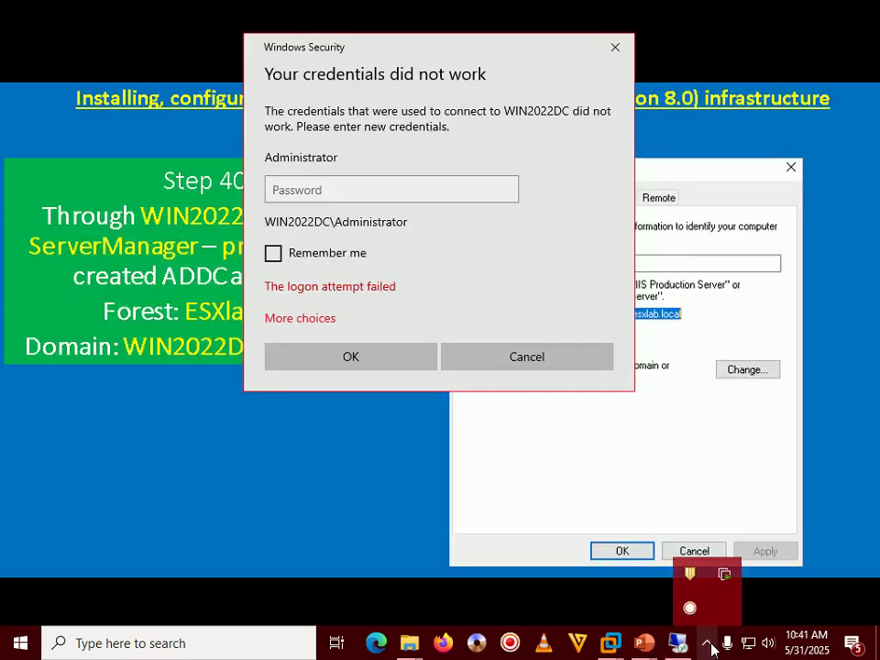
# Step: Go back to the Windows Security prompt and choose to sign in with a different account
pyautogui.click(457, 261)
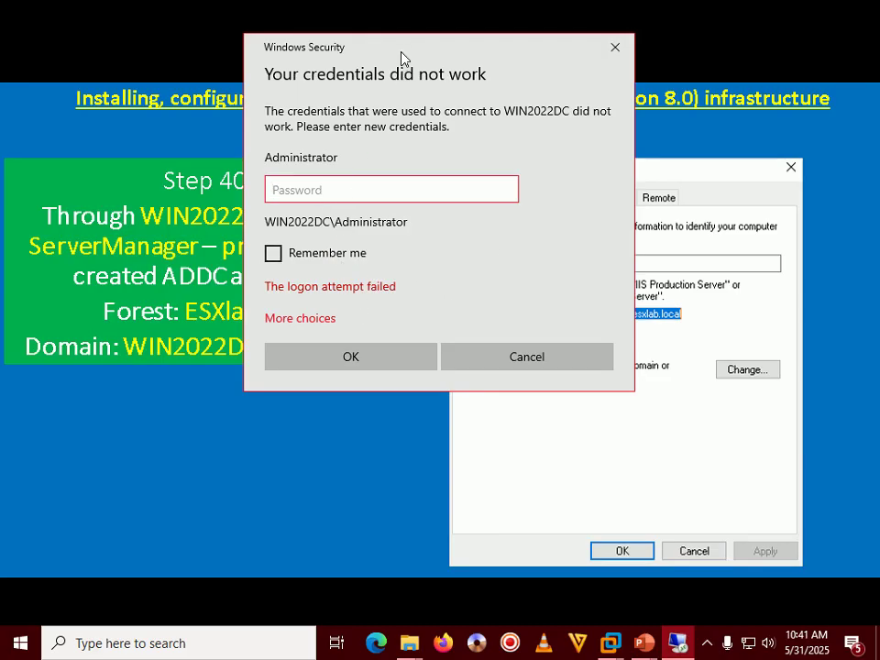
pyautogui.moveTo(399, 63); pyautogui.dragTo(479, 74)
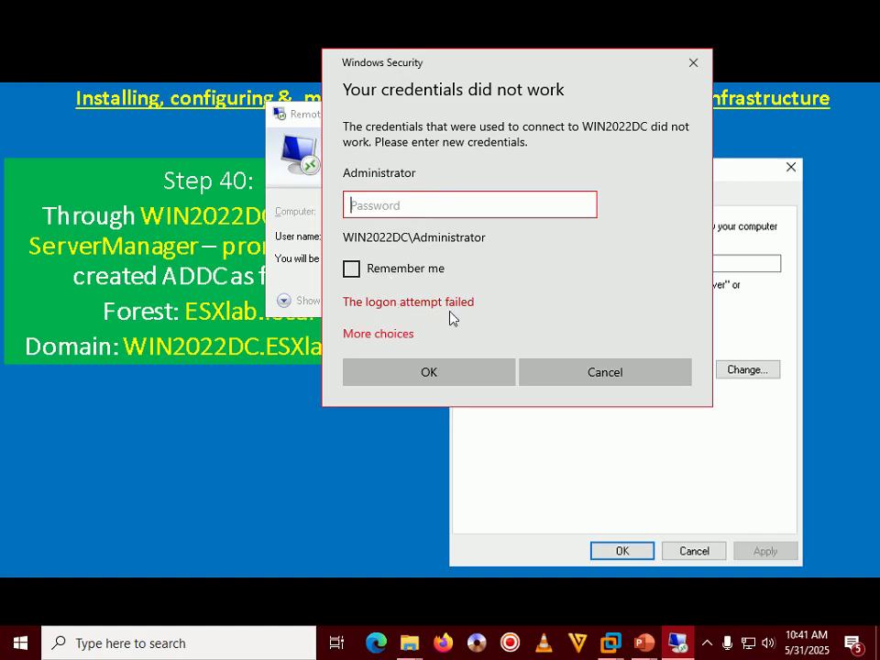
pyautogui.click(392, 335)
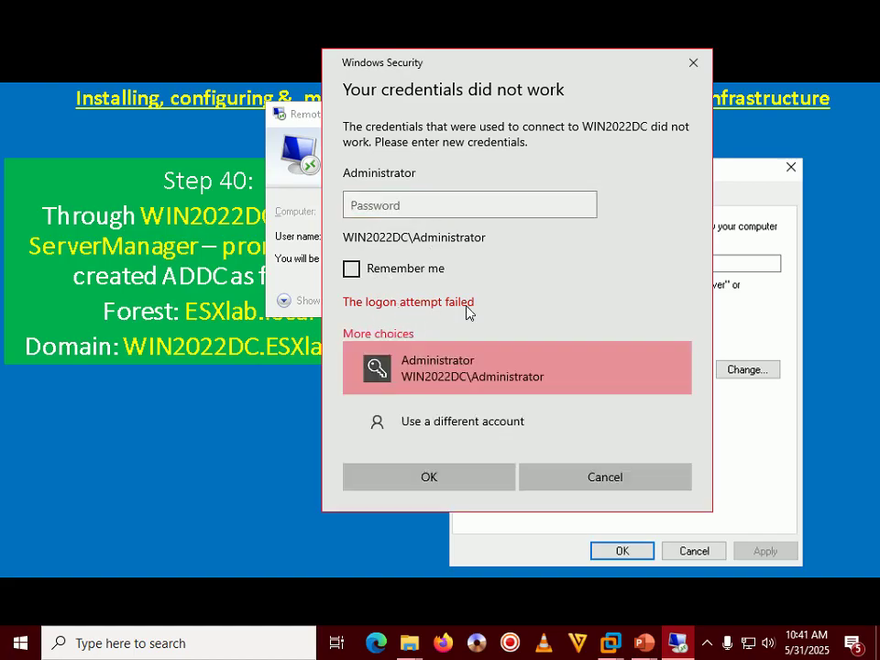
pyautogui.click(445, 427)
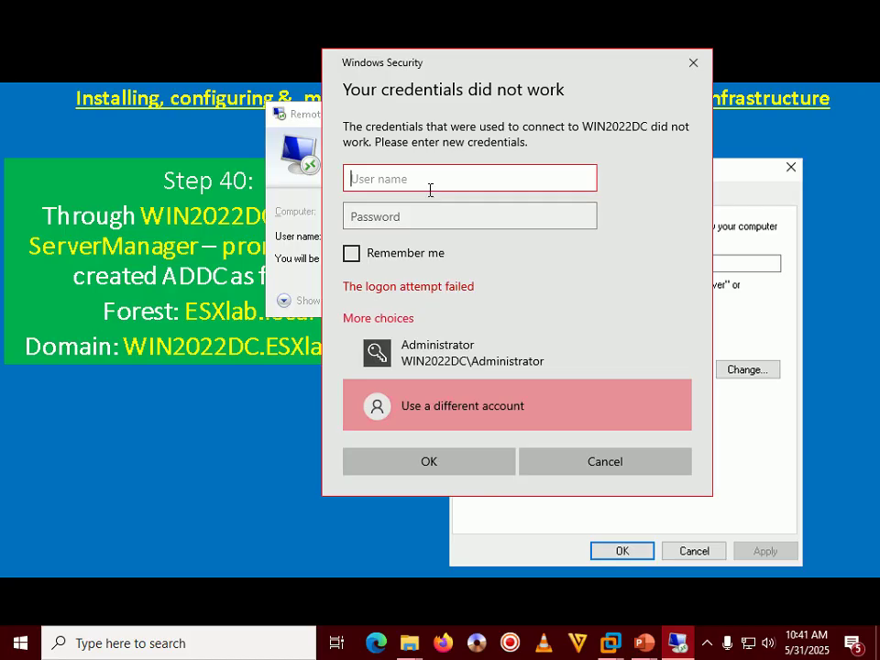
# Step: Sign in as esxlab.local\administrator with the domain administrator password
pyautogui.write('esxlab.local\\administrator')
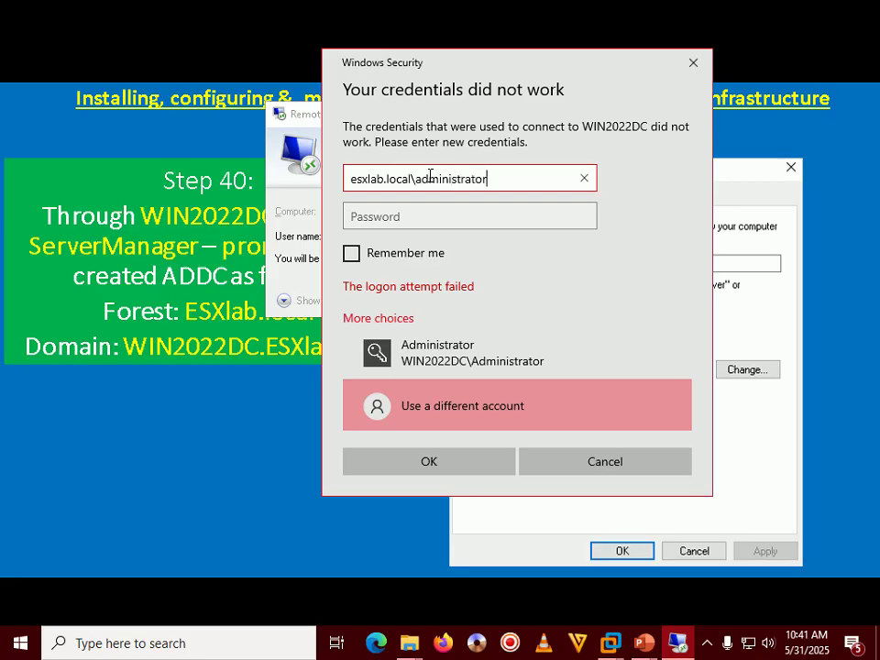
pyautogui.press('Tab')
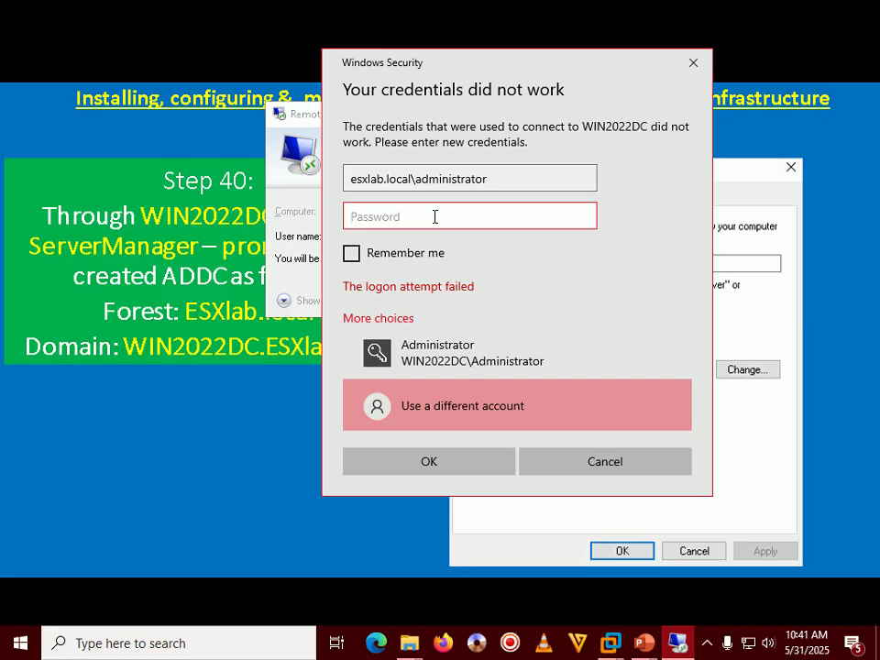
pyautogui.write('••••••••')
pyautogui.press('Return')
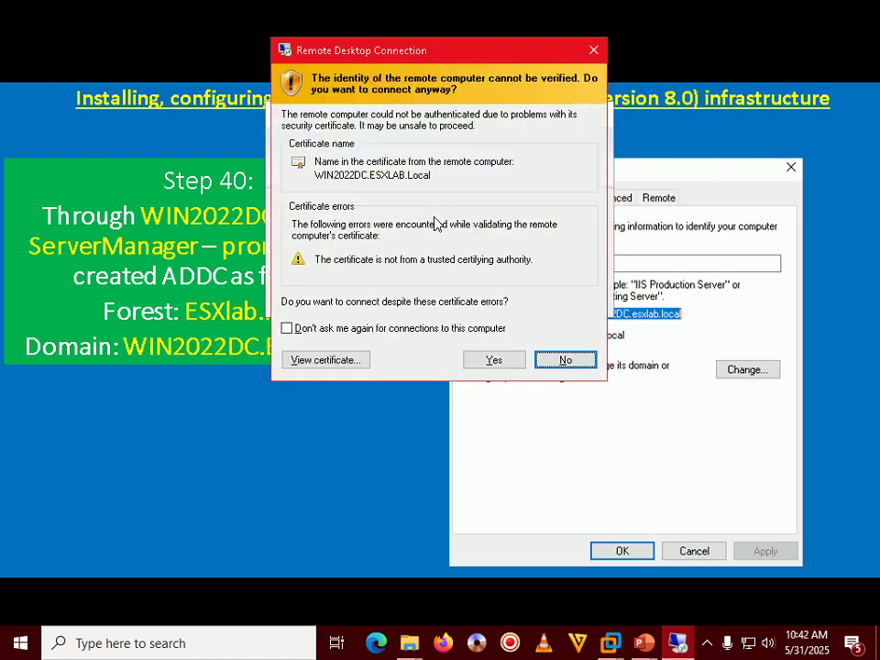
# Step: Accept the WIN2022DC certificate warning, check the PowerPoint slide show, then return to the remote session
pyautogui.click(476, 359)
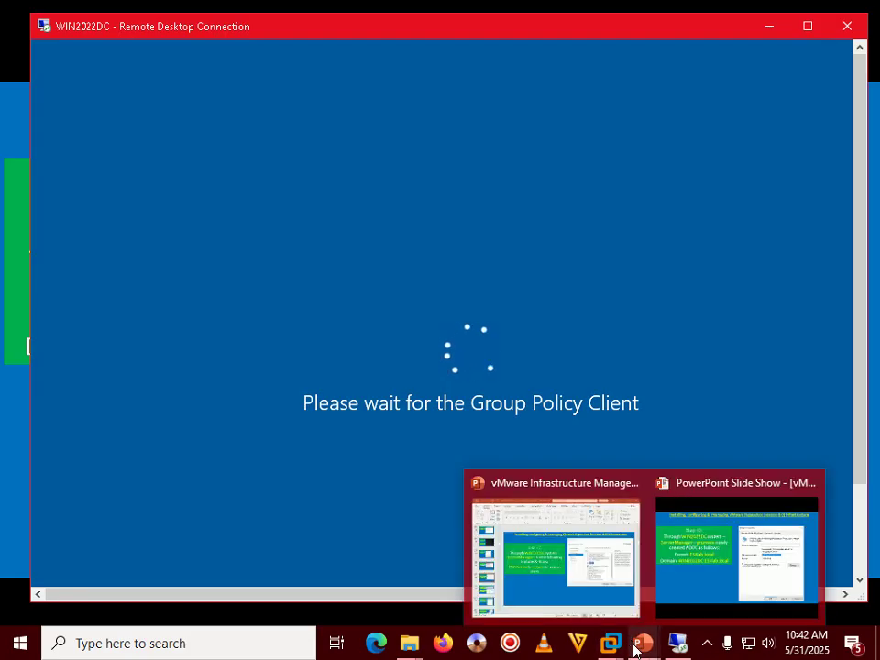
pyautogui.click(706, 644)
pyautogui.click(707, 645)
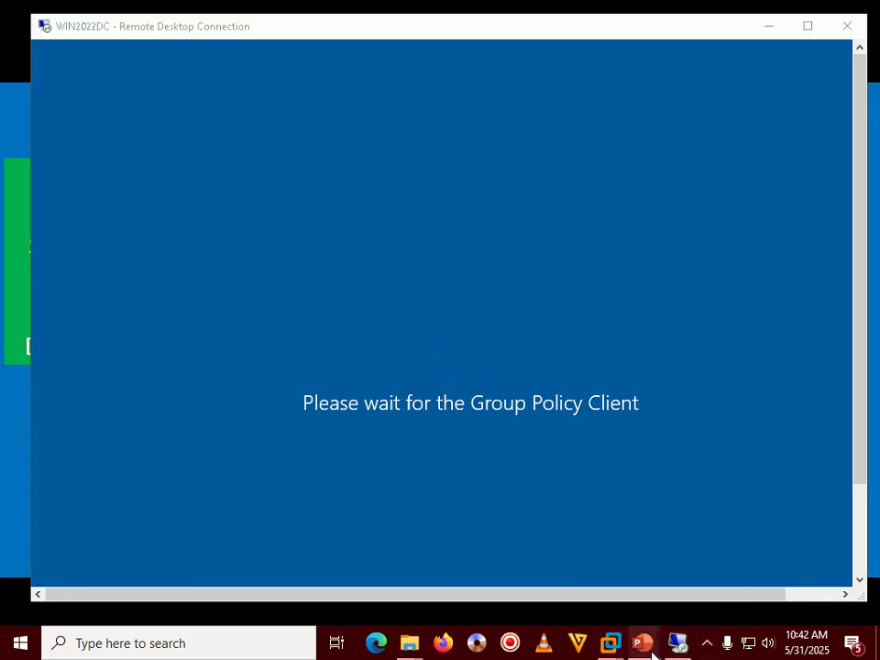
pyautogui.moveTo(650, 653)
pyautogui.click(724, 564)
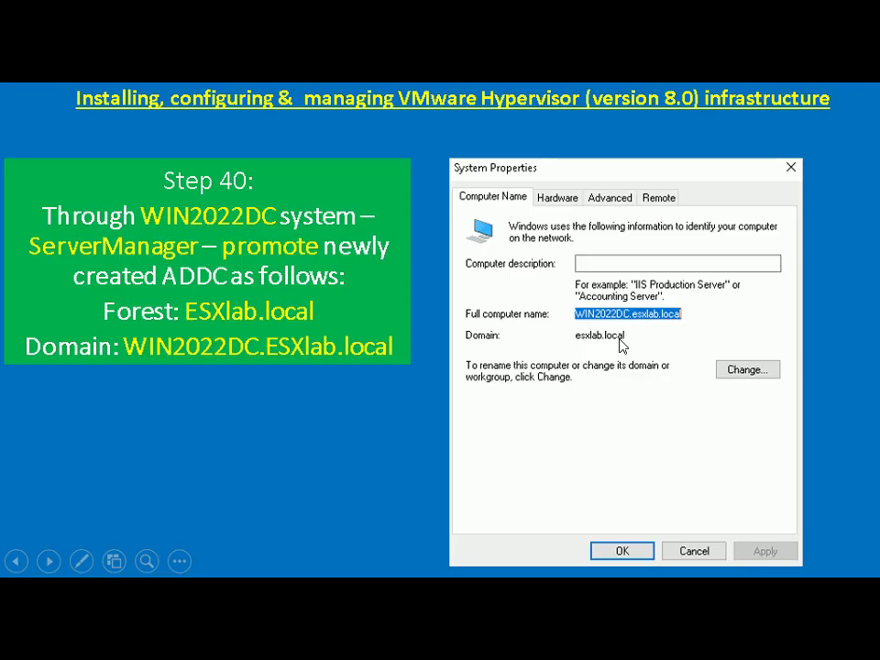
pyautogui.hotkey('alt', 'Tab')
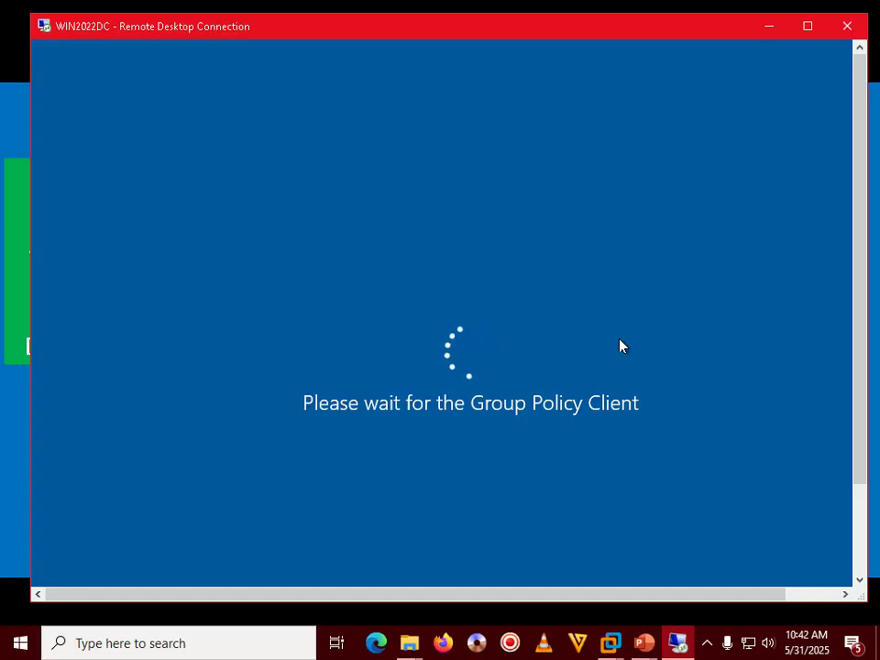
pyautogui.click(708, 646)
pyautogui.click(708, 648)
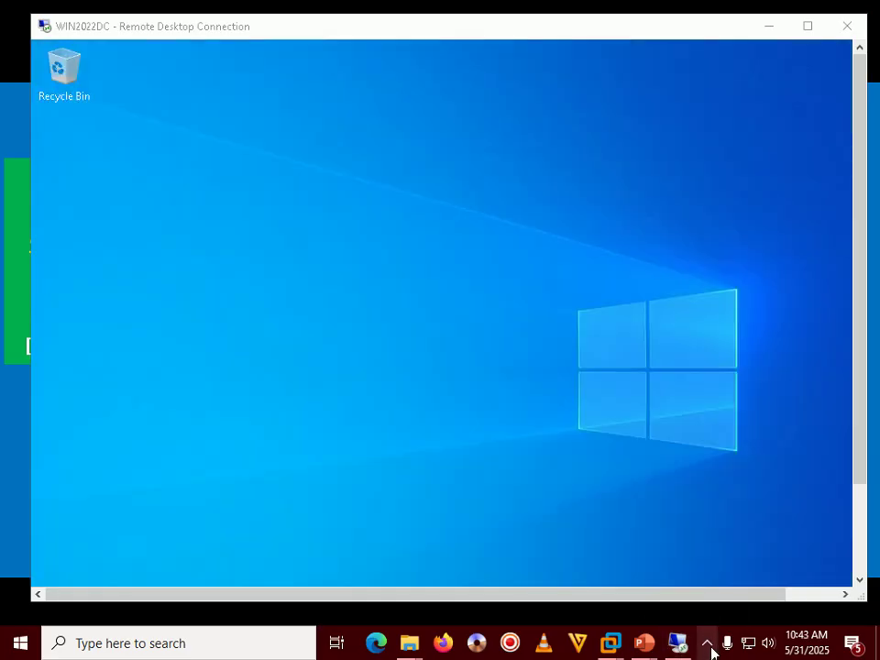
pyautogui.click(713, 652)
pyautogui.click(644, 404)
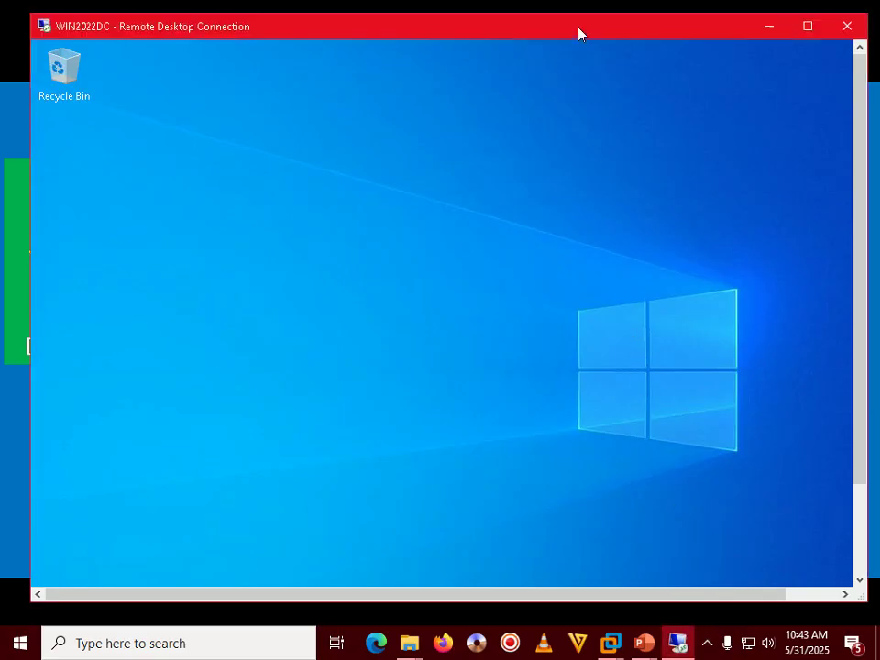
pyautogui.doubleClick(579, 28)
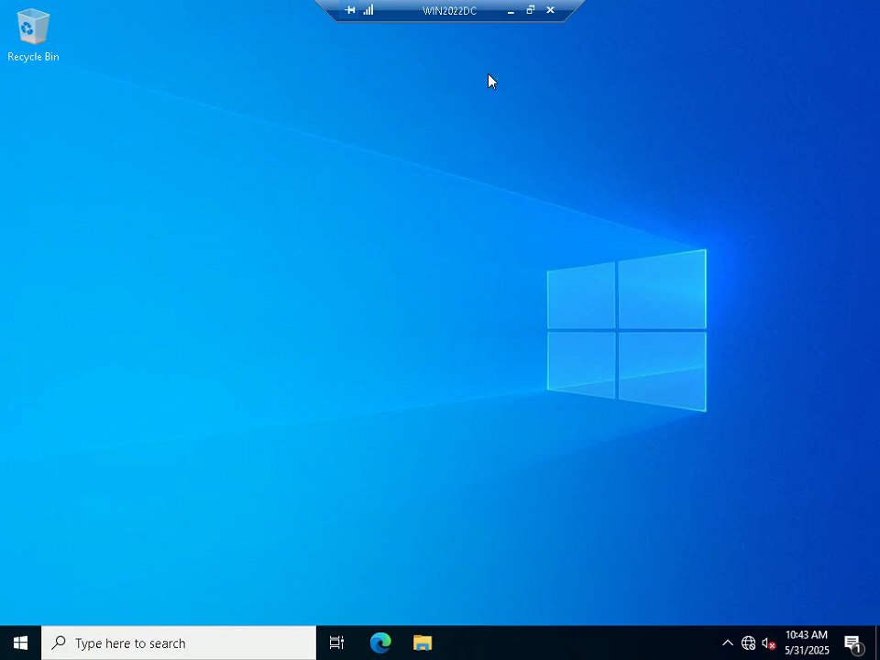
pyautogui.press('super+i')
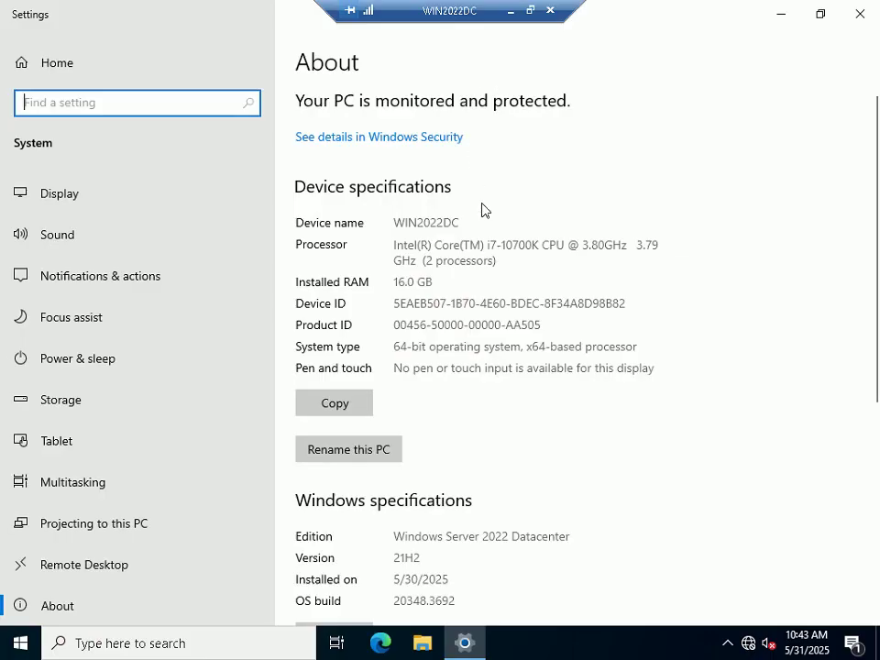
# Step: Open Advanced system settings, check Performance Options, and select the full computer name WIN2022DC.ESXLAB.Local
pyautogui.scroll(-5, 483, 212)
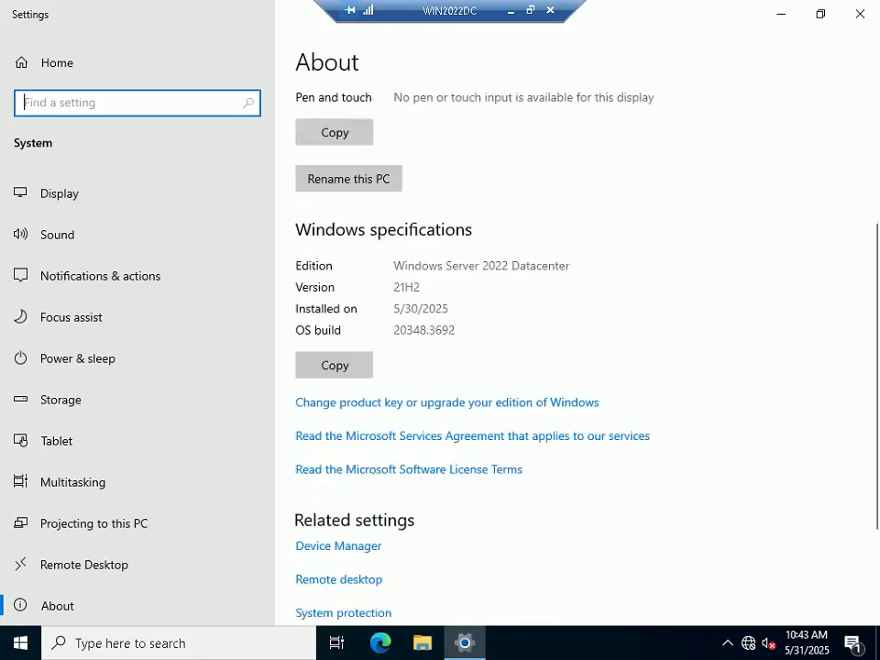
pyautogui.click(389, 492)
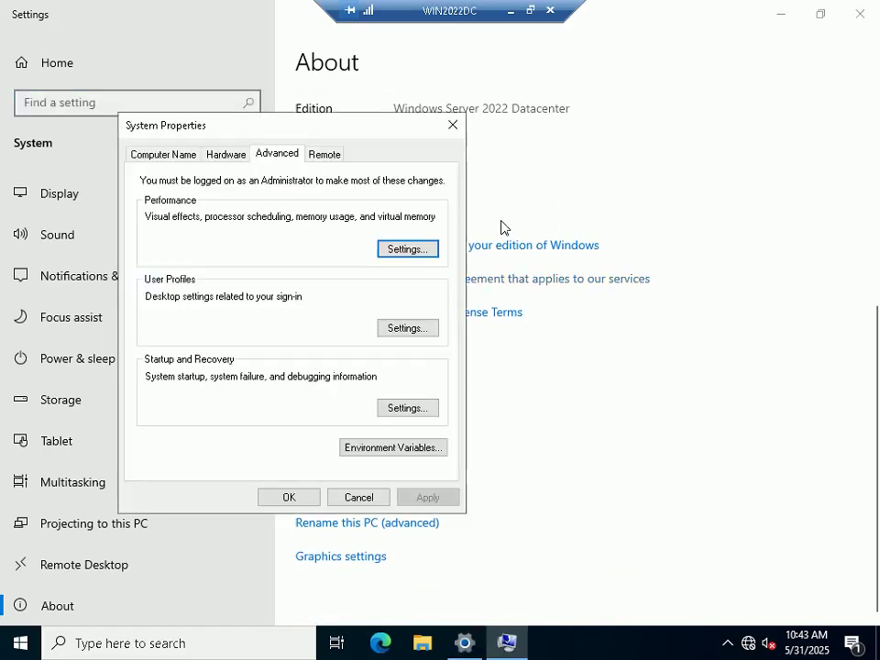
pyautogui.click(400, 238)
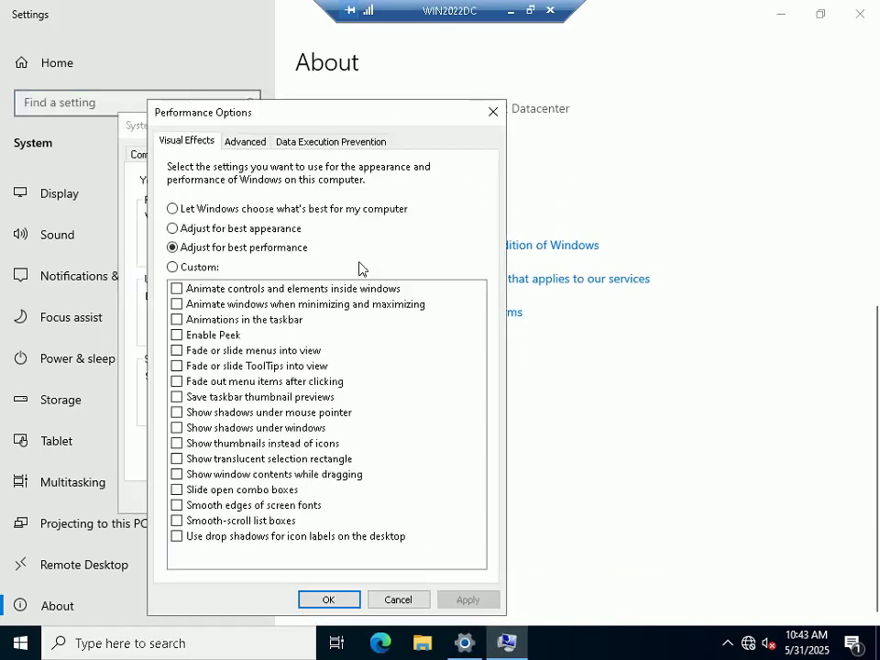
pyautogui.click(349, 603)
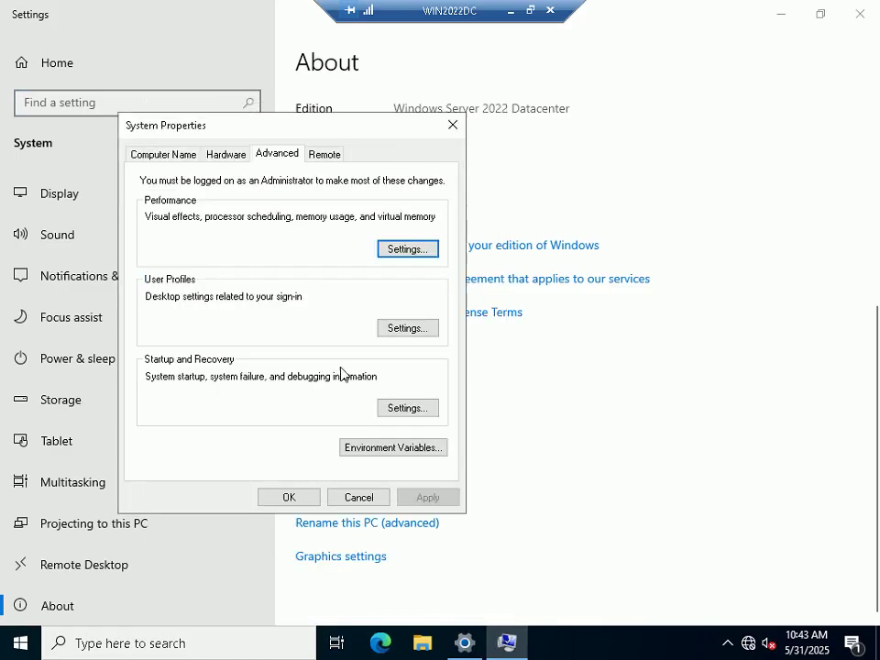
pyautogui.click(165, 154)
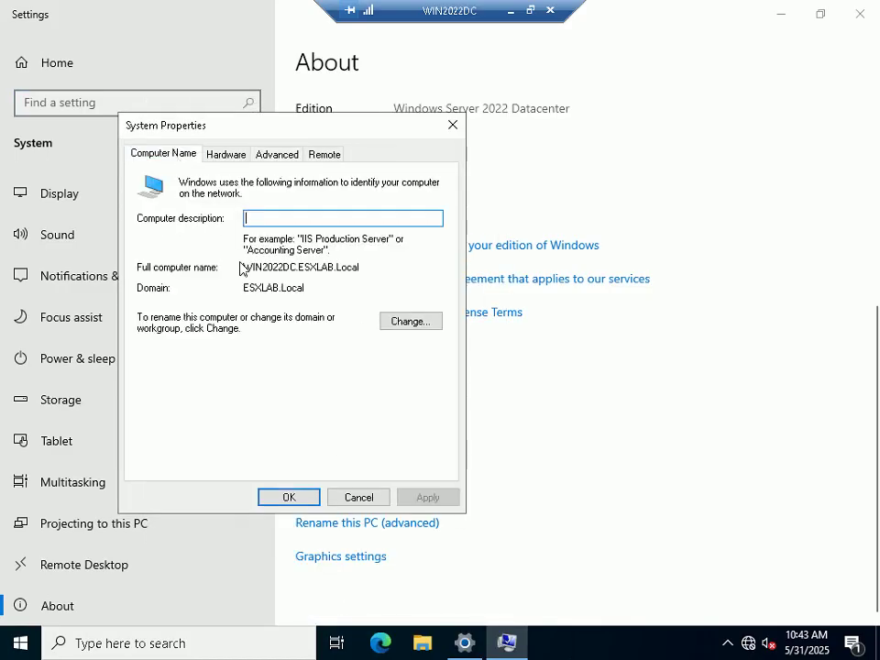
pyautogui.moveTo(244, 267); pyautogui.dragTo(359, 267)
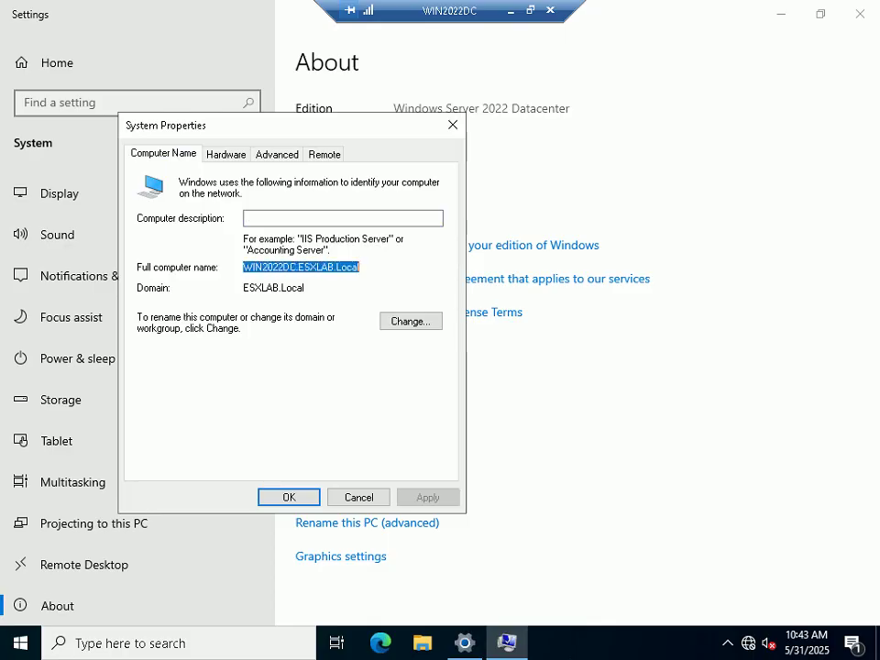
pyautogui.click(530, 10)
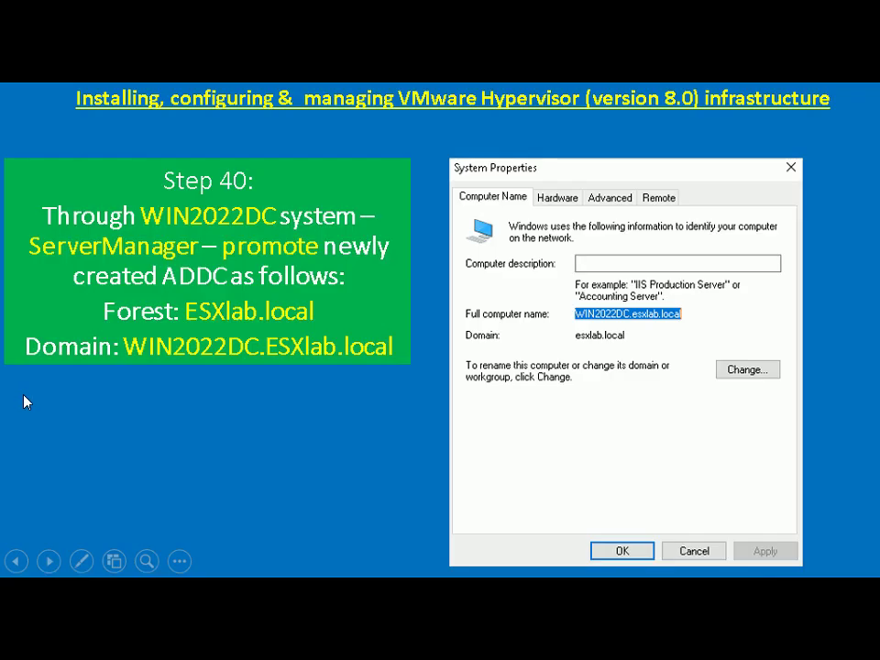
# Step: Advance the slideshow to Step 41 on creating ESXADMIN, then return to the WIN2022DC session
pyautogui.click(9, 414)
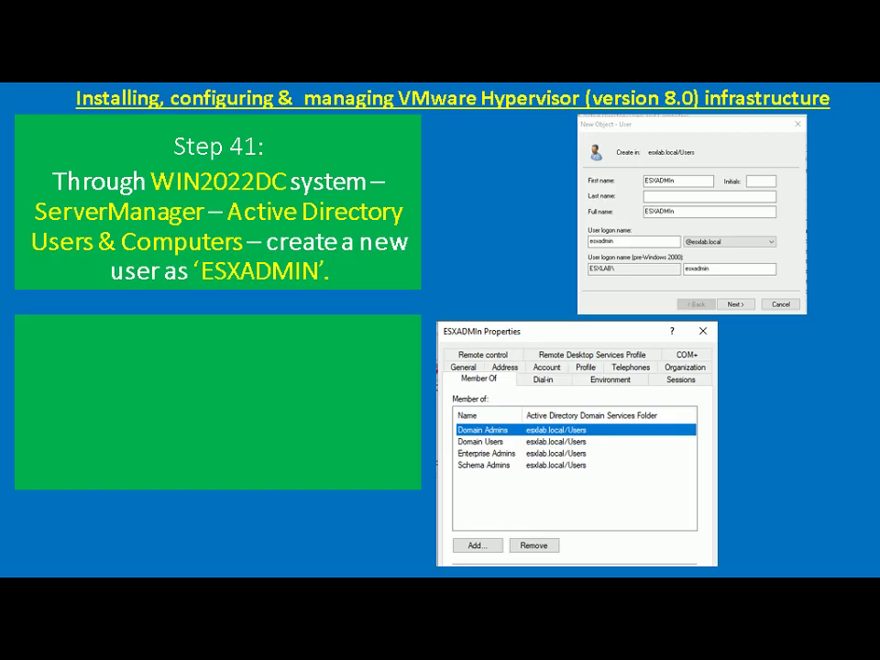
pyautogui.hotkey('alt', 'Tab')
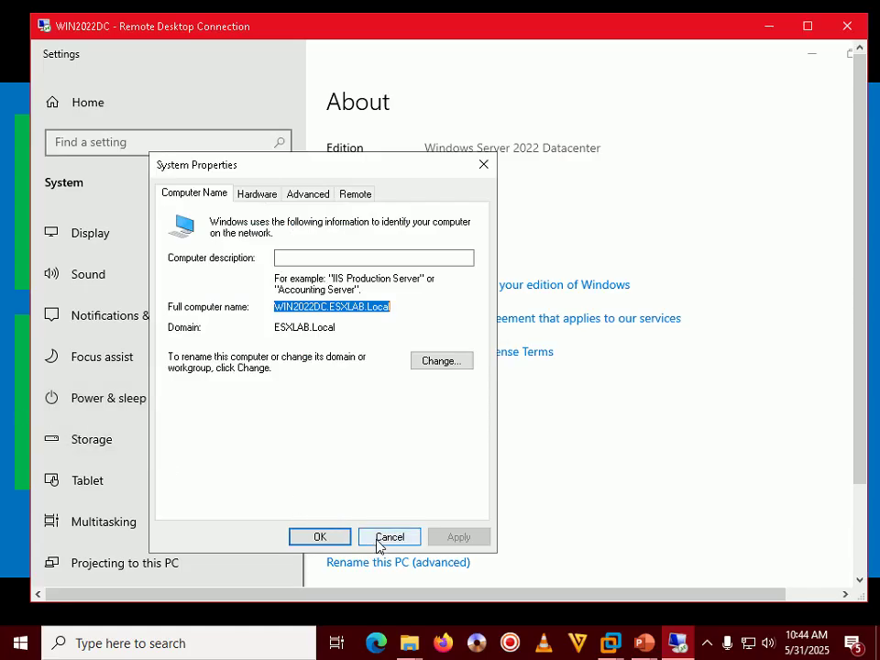
# Step: Dismiss System Properties, close Settings, and launch Server Manager with Run
pyautogui.click(381, 539)
pyautogui.click(808, 25)
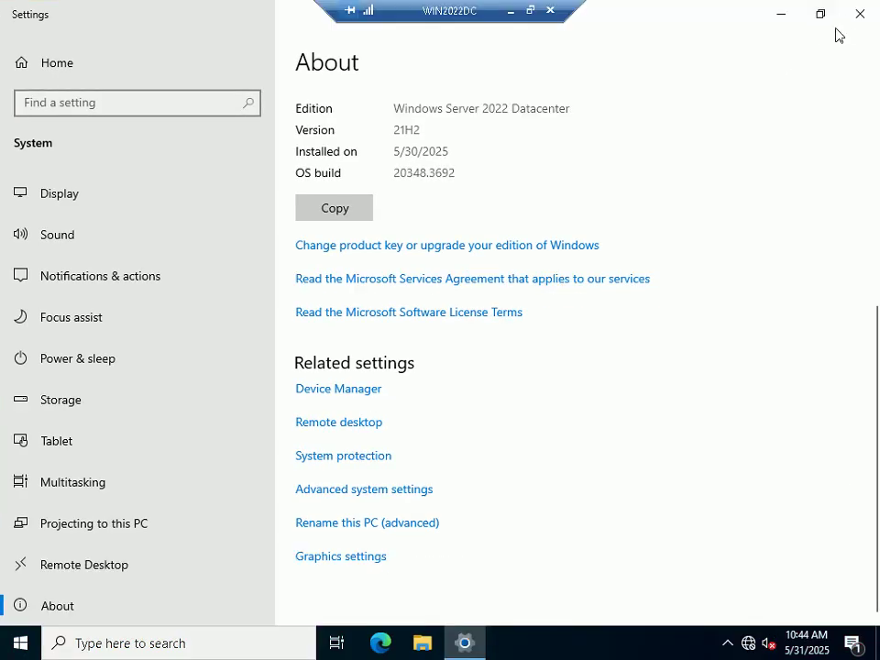
pyautogui.click(859, 15)
pyautogui.press('super+r')
pyautogui.click(174, 591)
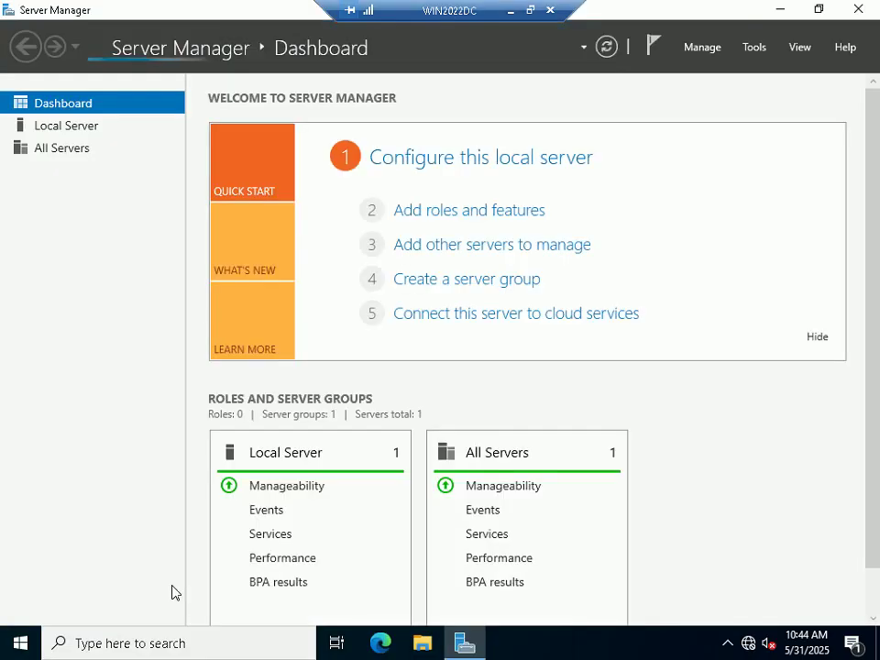
# Step: Open Active Directory Users and Computers, expand ESXLAB.Local, and bring up the Users container's actions
pyautogui.click(761, 46)
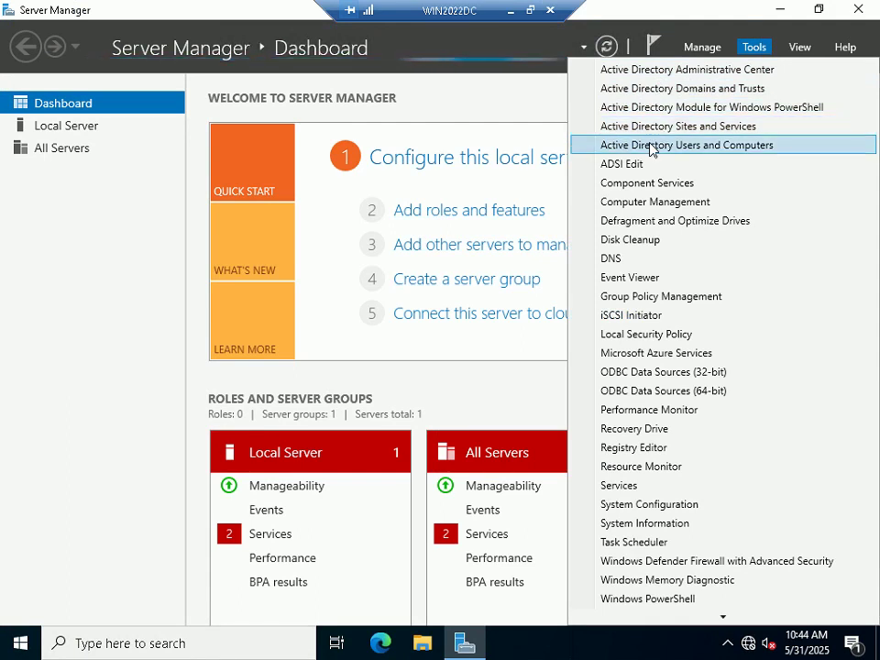
pyautogui.click(735, 149)
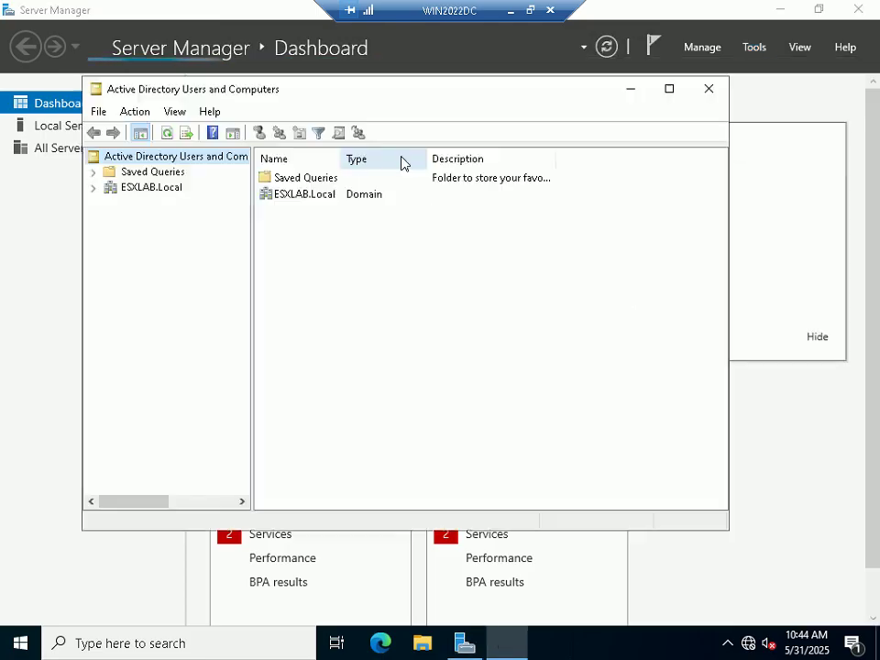
pyautogui.doubleClick(414, 91)
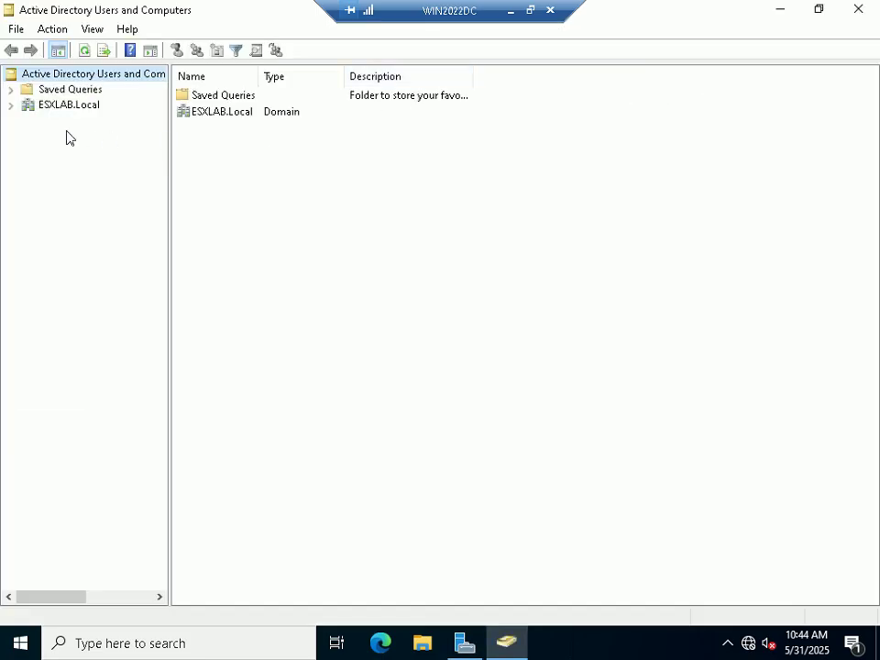
pyautogui.click(11, 105)
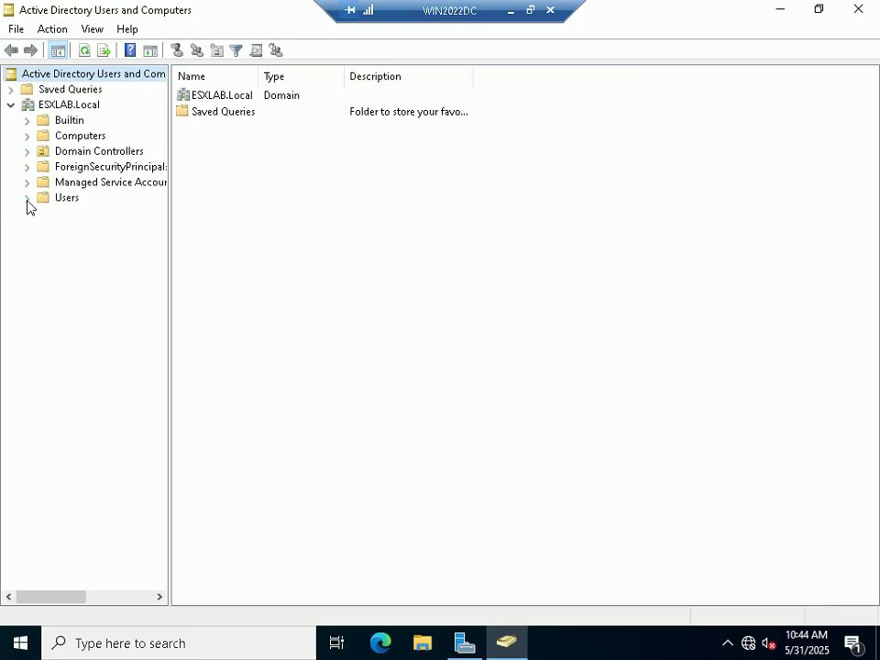
pyautogui.click(66, 199)
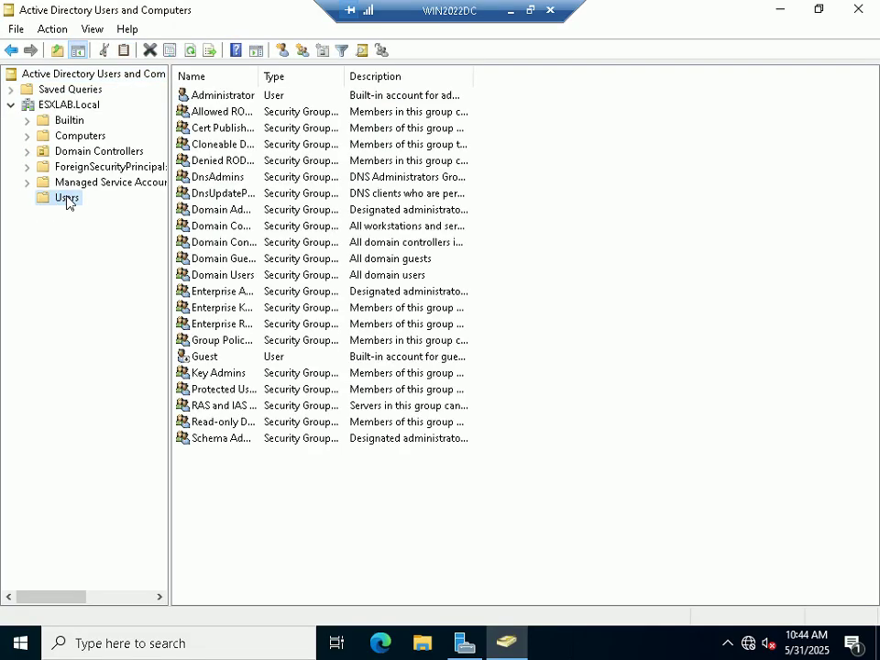
pyautogui.rightClick(66, 199)
# Step: Create a new user with first name ESXADMIN and logon name esxadmin, continuing to the password page
pyautogui.moveTo(169, 248)
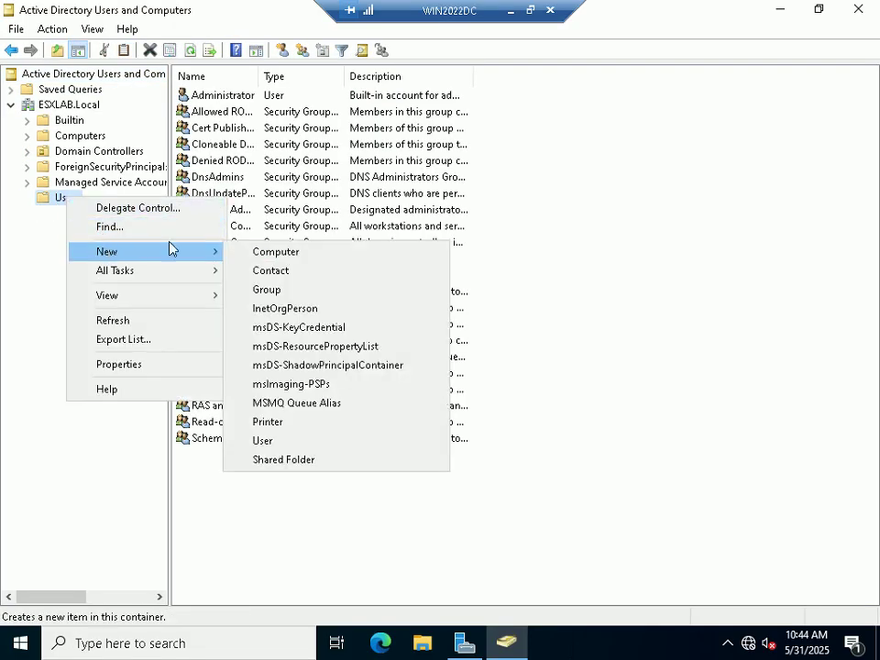
pyautogui.click(265, 440)
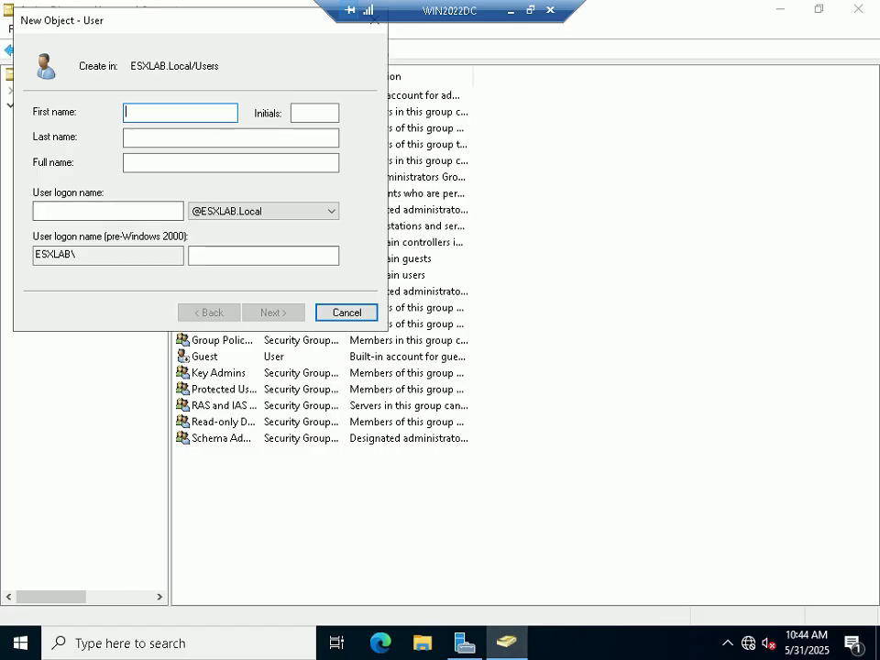
pyautogui.write('ESXADMIn')
pyautogui.press('BackSpace')
pyautogui.write('N')
pyautogui.press('Tab')
pyautogui.press('Tab')
pyautogui.press('Tab')
pyautogui.press('Tab')
pyautogui.write('esxadmin')
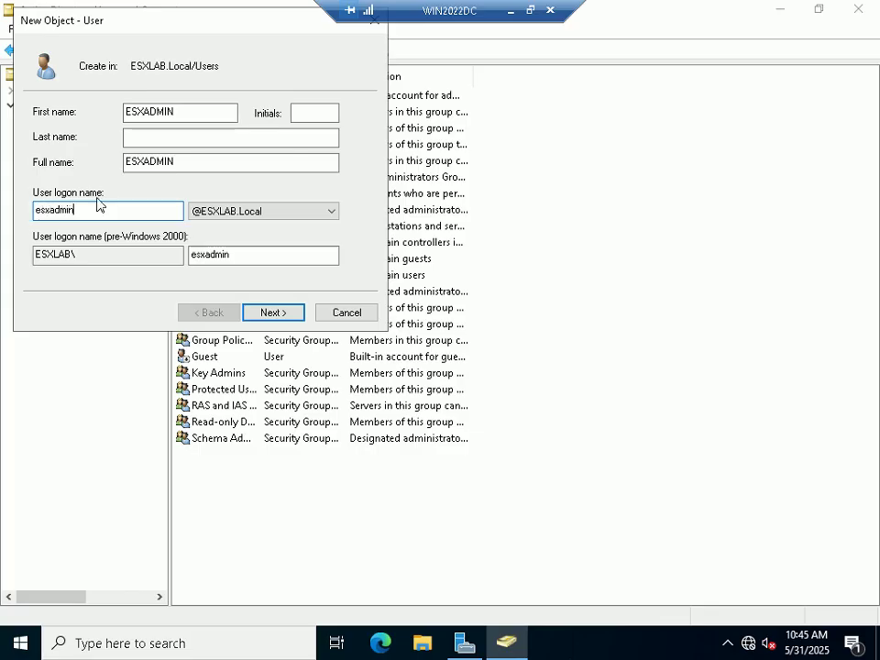
pyautogui.click(279, 310)
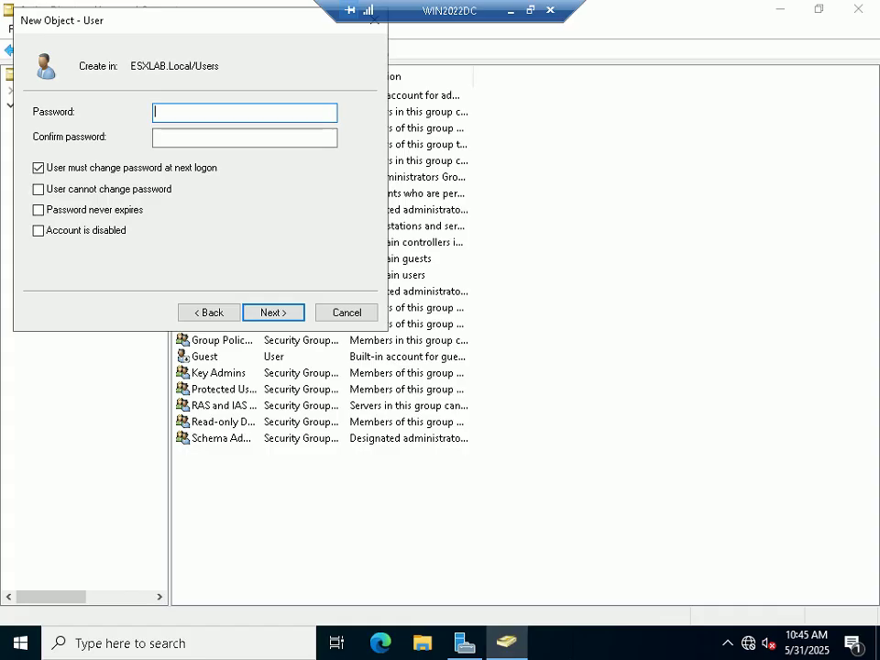
# Step: Enter and confirm the ESXADMIN user's password
pyautogui.write('********************')
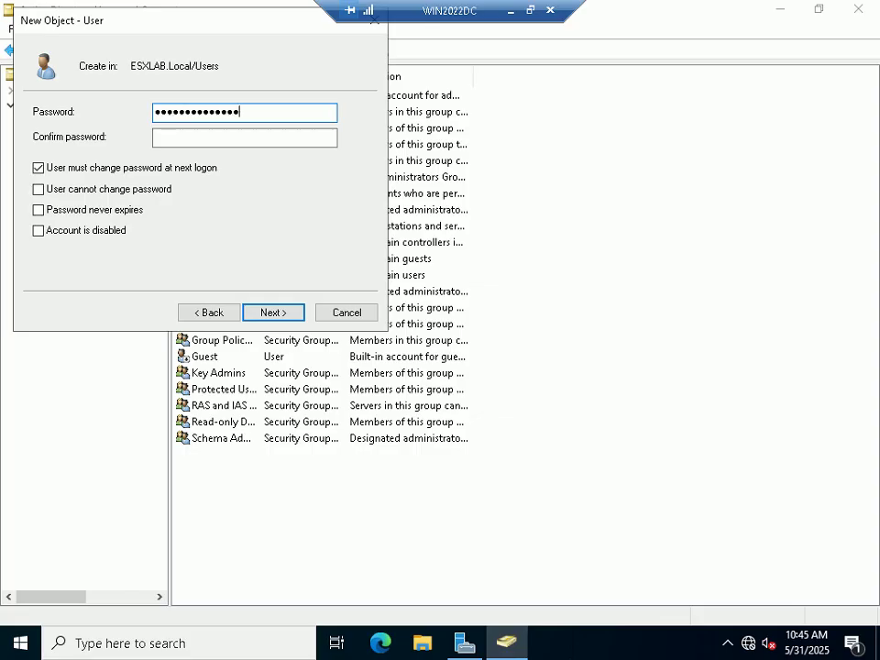
pyautogui.press('Tab')
pyautogui.write('********************')
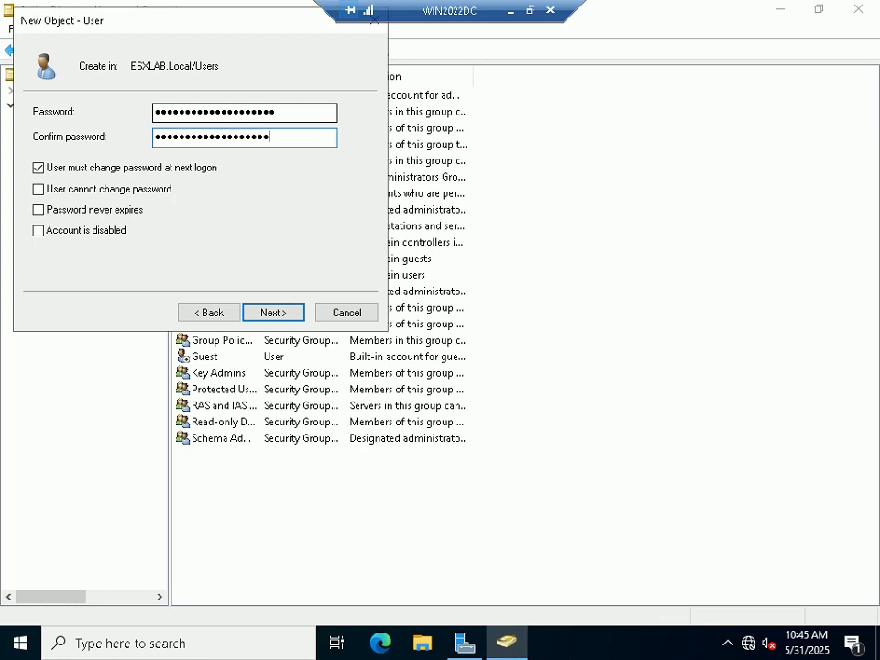
pyautogui.hotkey('shift', 'Tab')
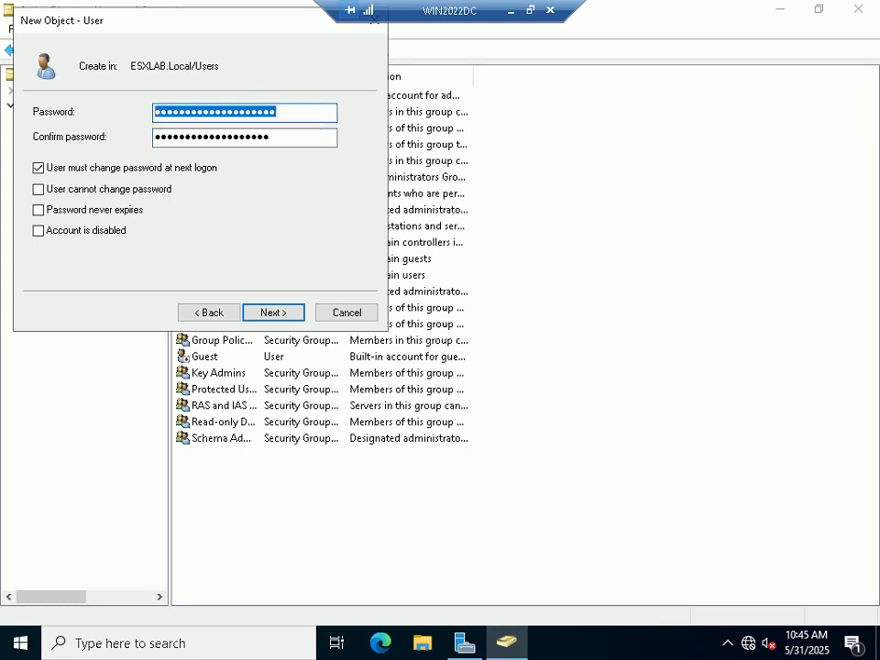
pyautogui.write('***************')
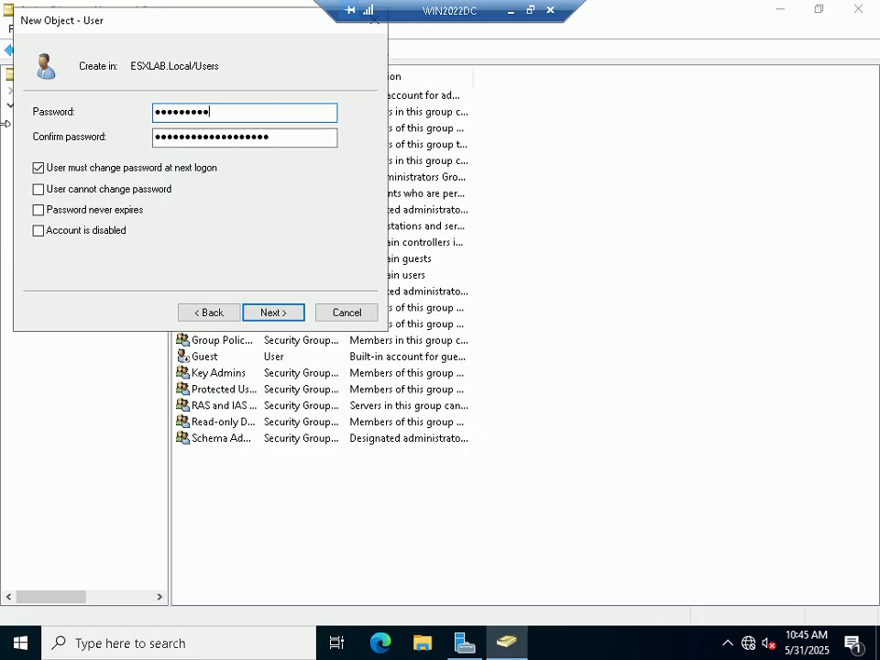
pyautogui.write('*****')
pyautogui.press('Tab')
pyautogui.write('*************')
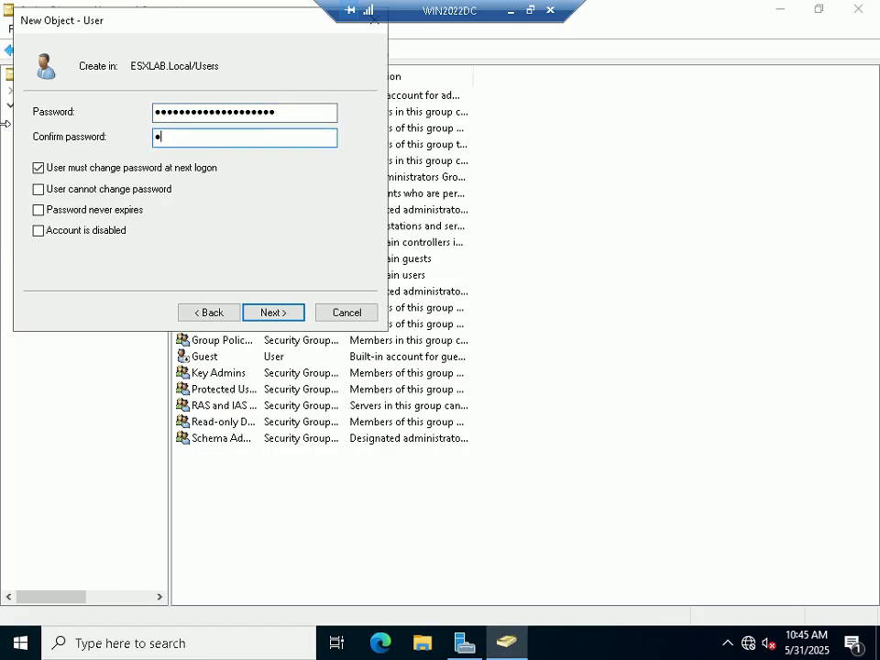
pyautogui.write('*******')
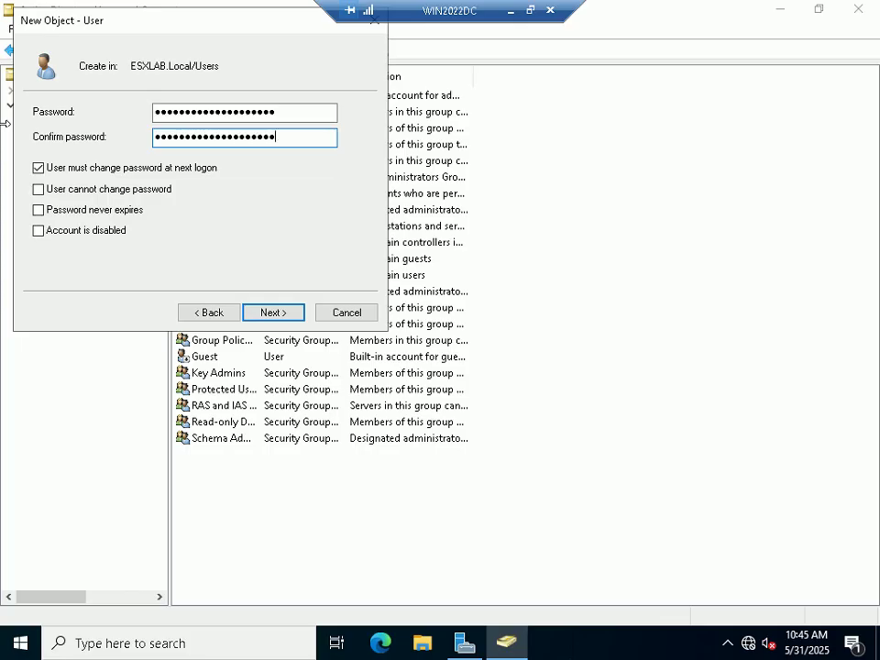
# Step: Clear 'User must change password', check 'Password never expires', and finish creating ESXADMIN
pyautogui.click(78, 170)
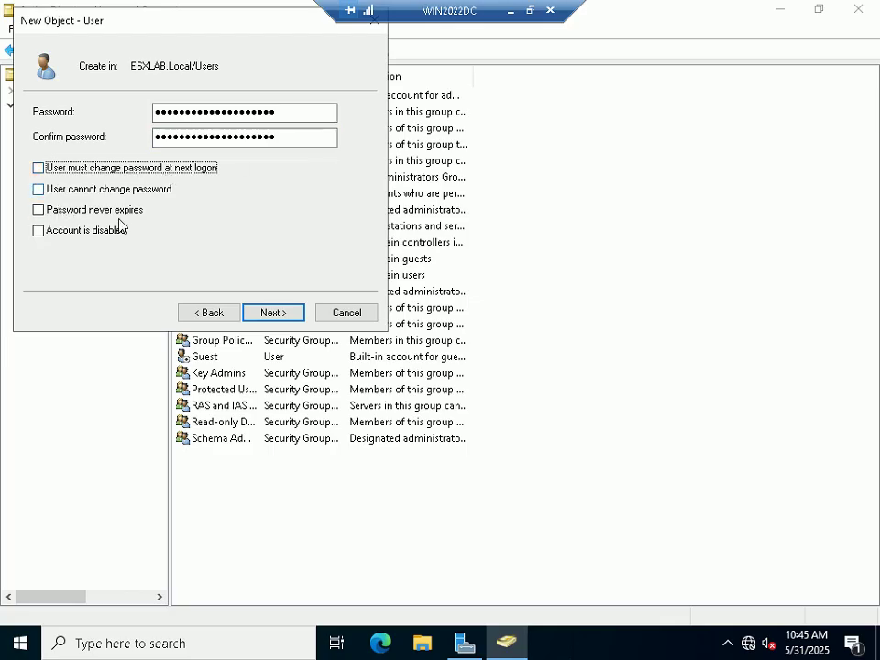
pyautogui.click(82, 212)
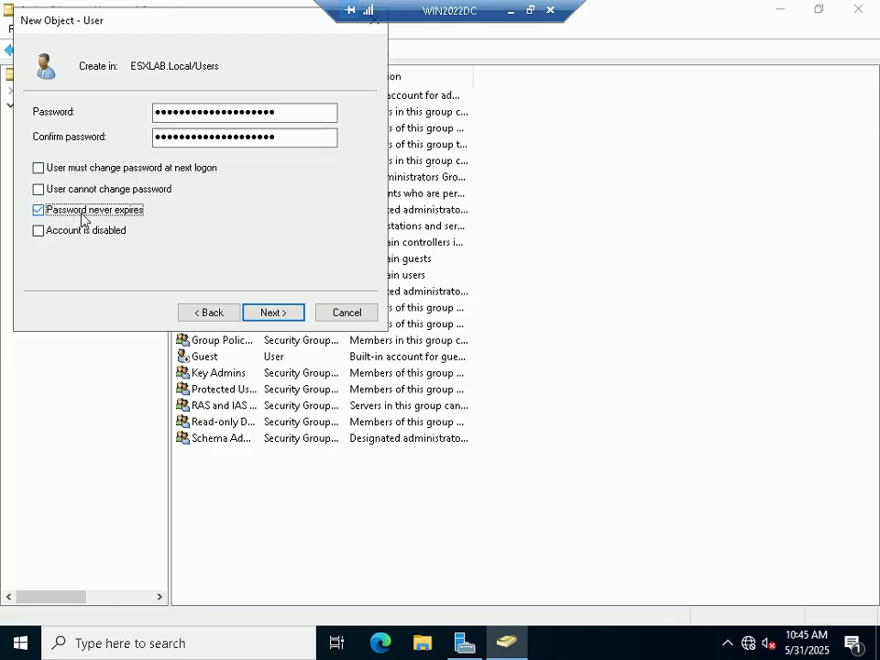
pyautogui.click(272, 312)
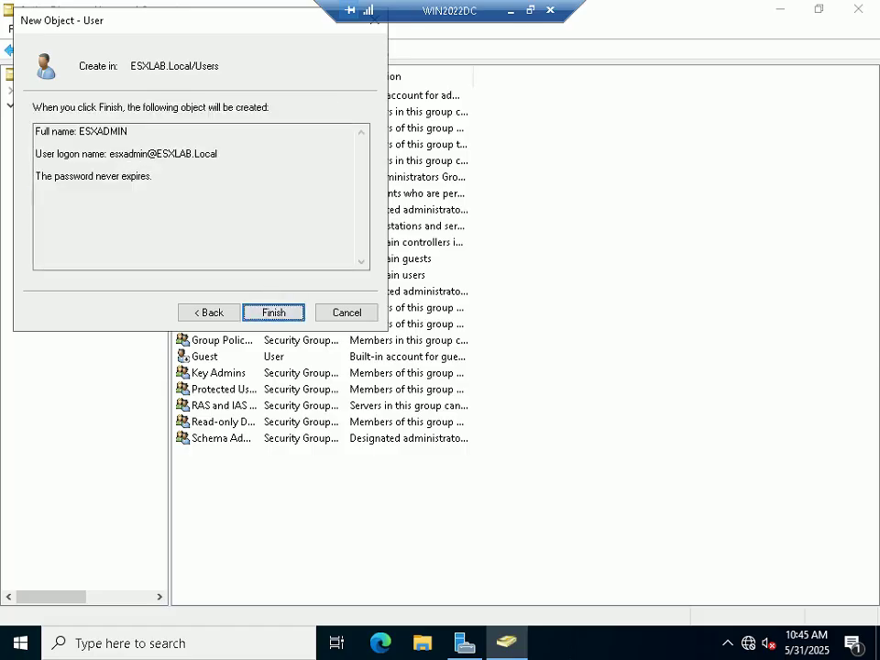
pyautogui.click(273, 314)
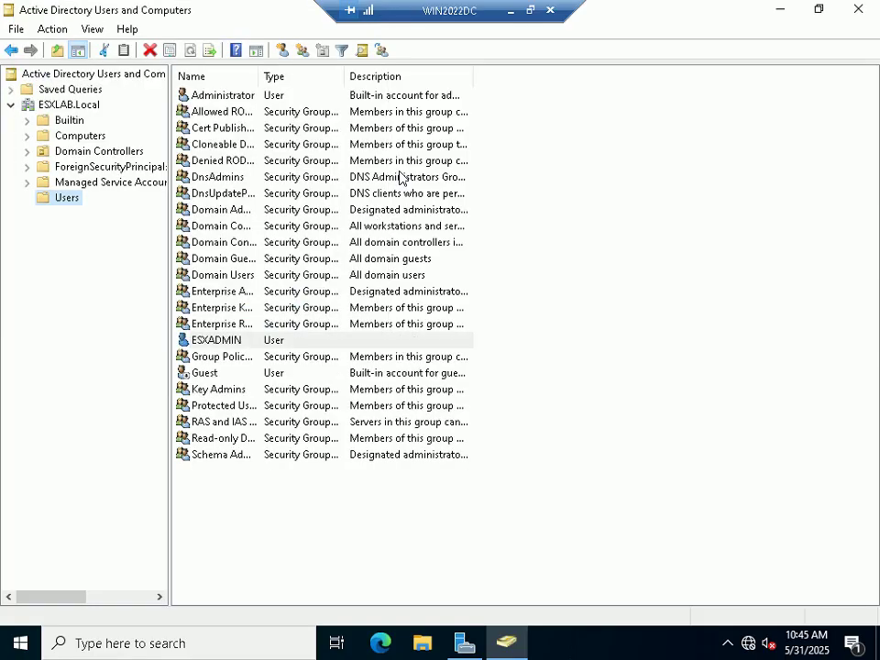
# Step: Select the ESXADMIN account and take the remote session out of full screen
pyautogui.click(223, 341)
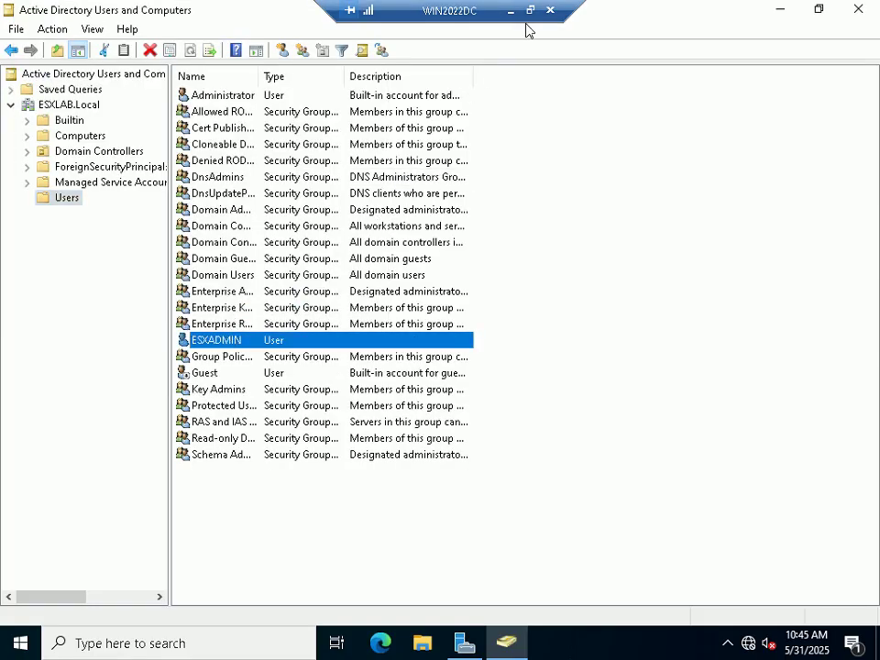
pyautogui.click(530, 10)
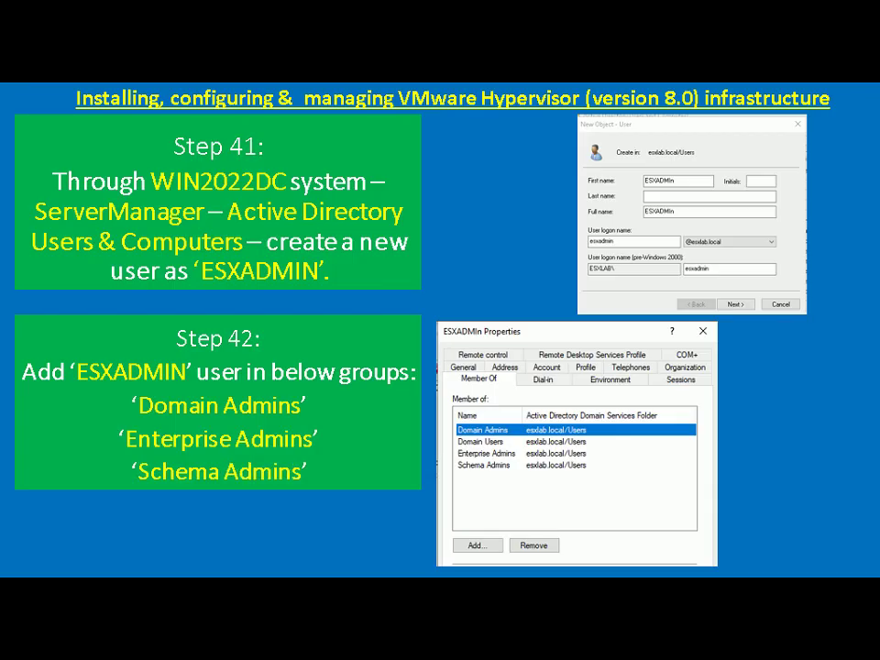
# Step: Start adding ESXADMIN to groups and resolve Domain Admins
pyautogui.hotkey('alt', 'Tab')
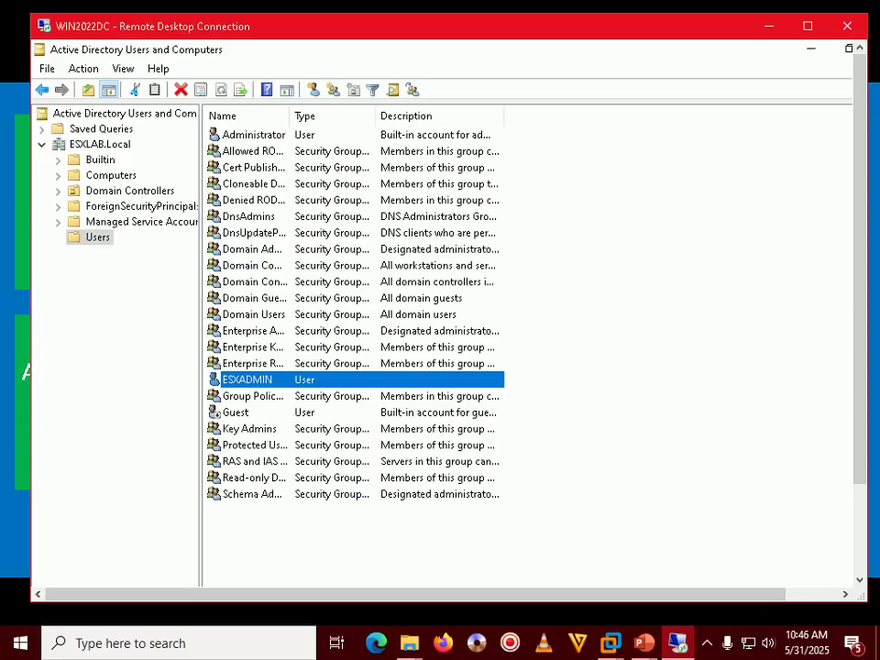
pyautogui.rightClick(232, 377)
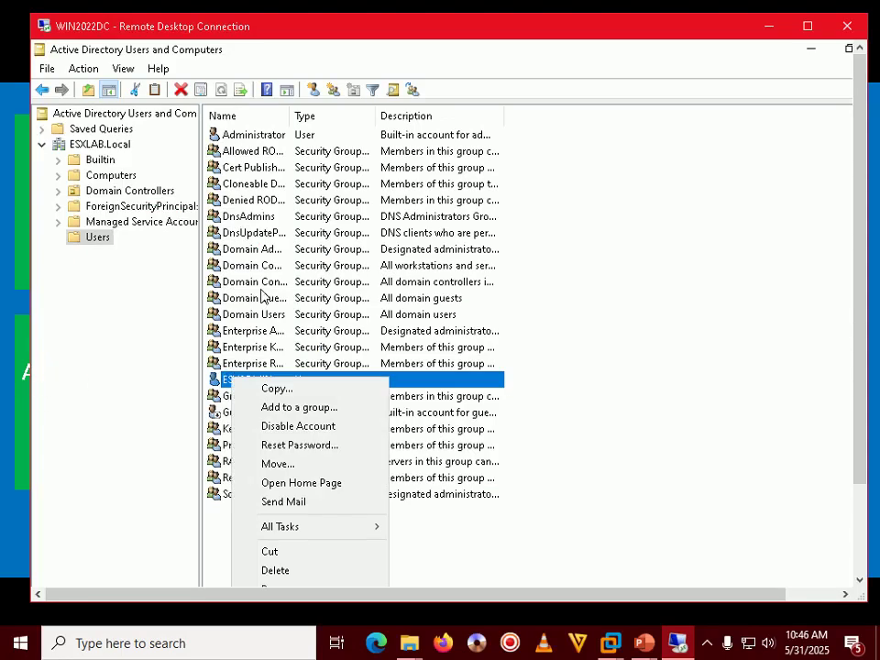
pyautogui.click(299, 407)
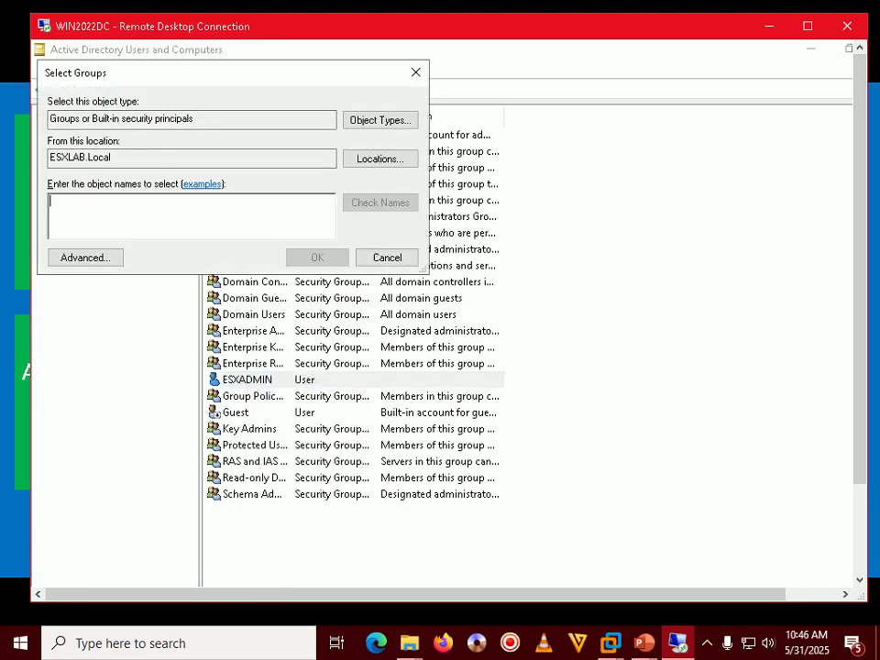
pyautogui.write('do')
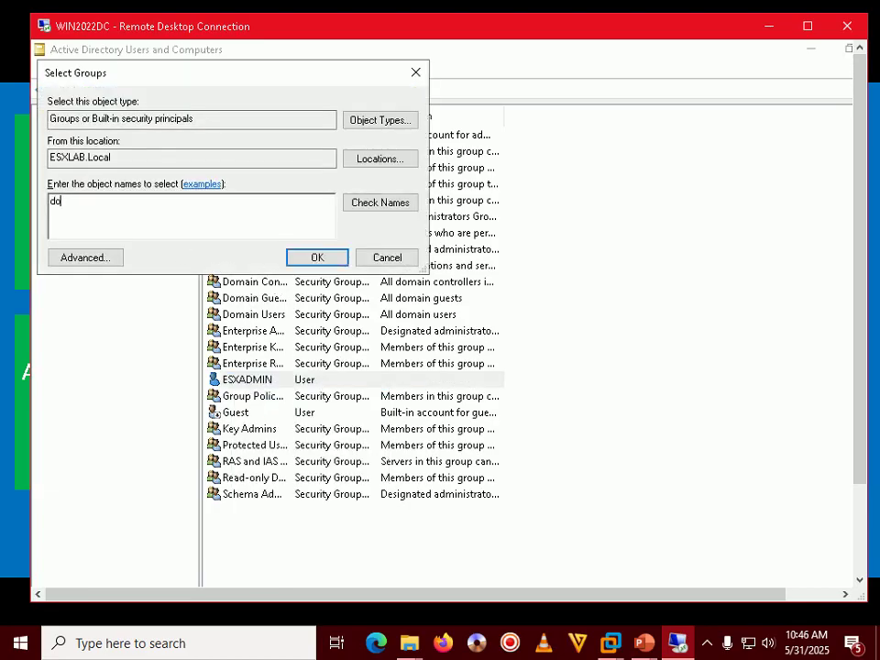
pyautogui.write('main admins')
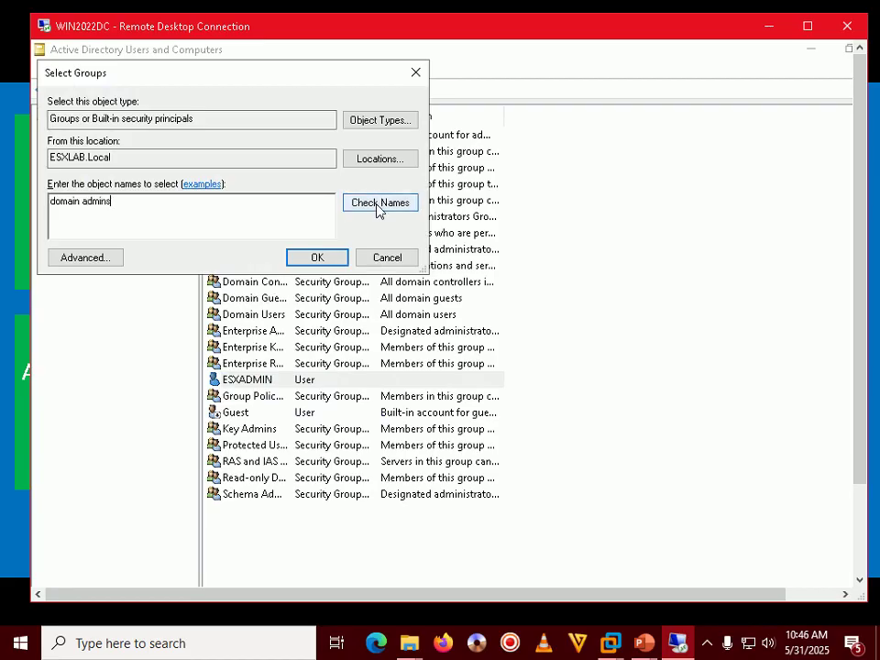
pyautogui.click(377, 203)
# Step: Add Enterprise Admins and Schema Admins, confirm the membership, and return to the Step 42 slide
pyautogui.write('enterprise admin')
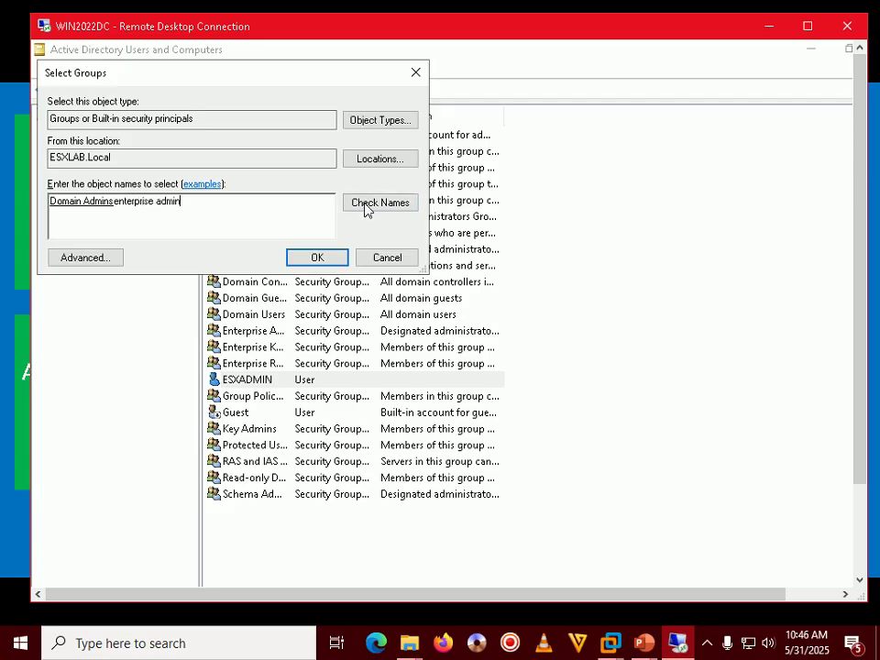
pyautogui.click(376, 205)
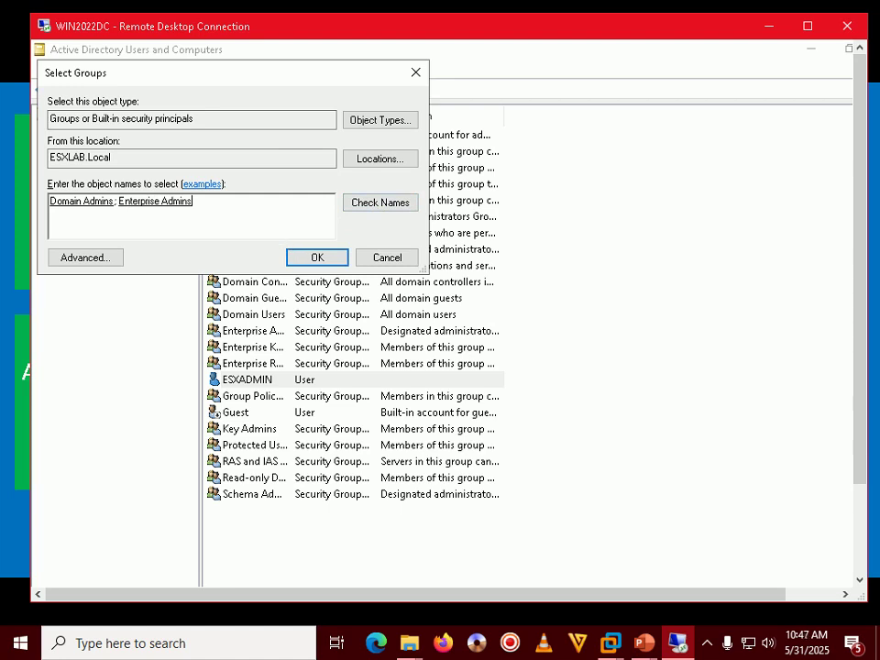
pyautogui.write('sch')
pyautogui.click(380, 209)
pyautogui.click(326, 263)
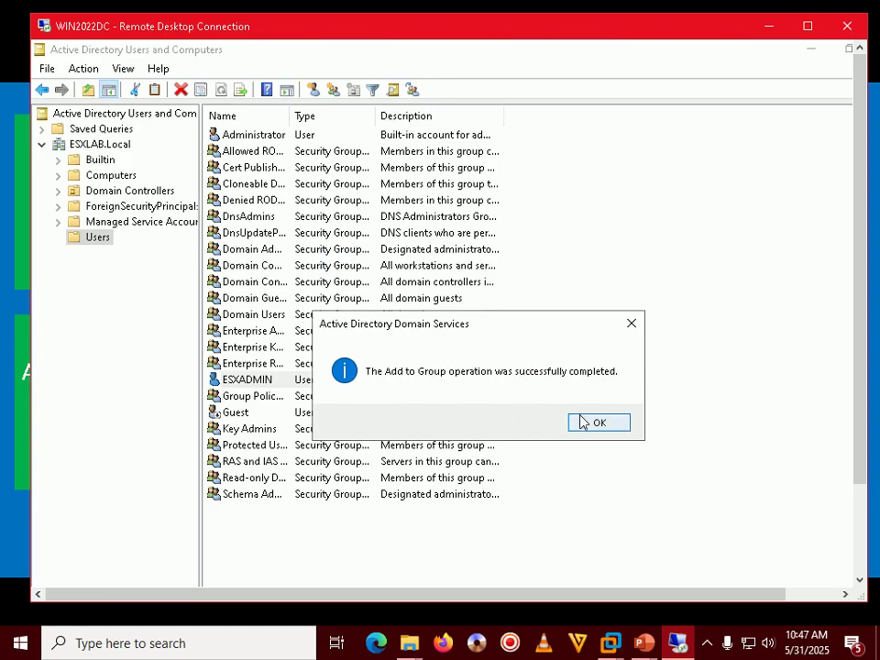
pyautogui.click(579, 421)
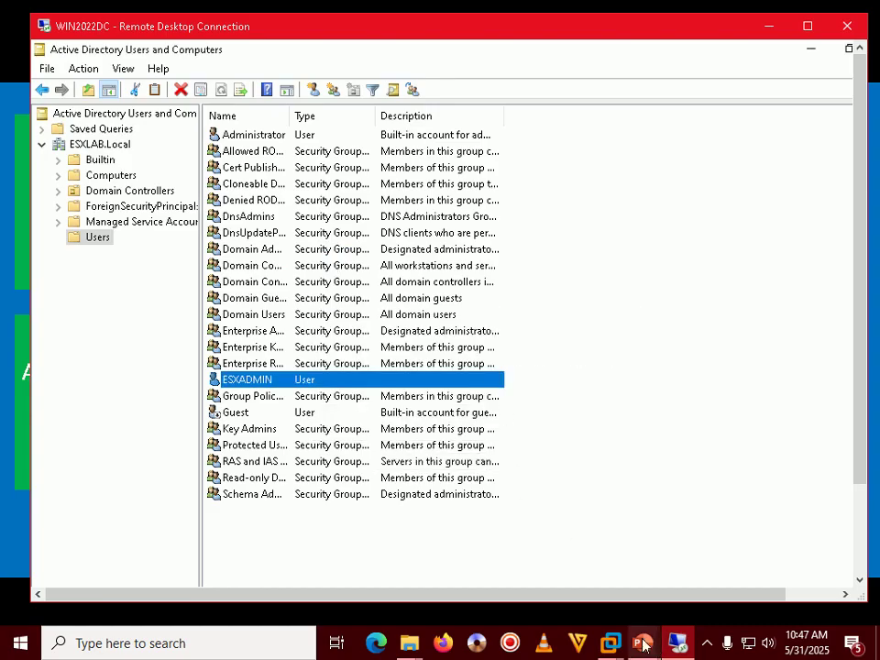
pyautogui.moveTo(652, 646)
pyautogui.click(668, 581)
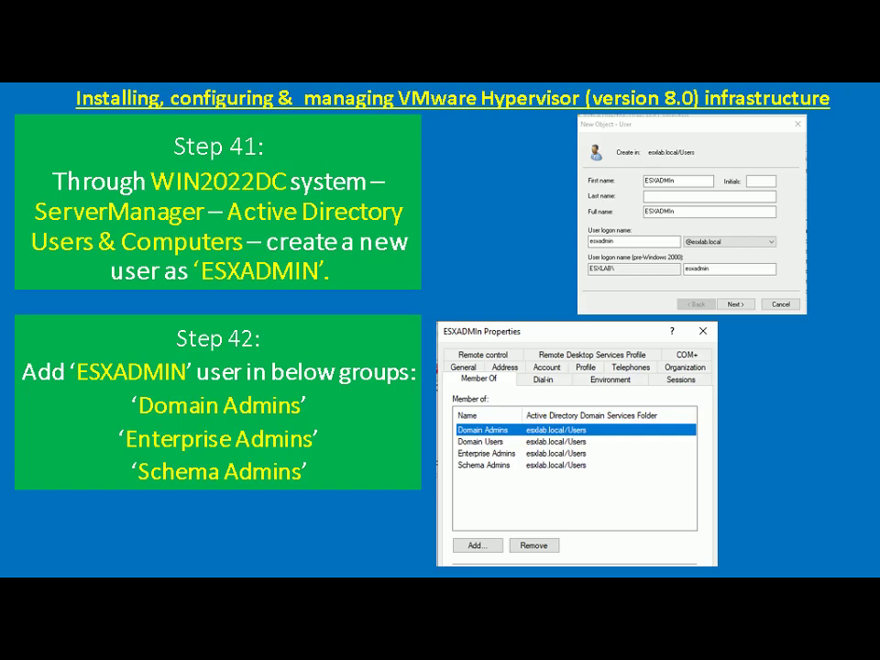
# Step: Advance the tutorial slide, then close Active Directory Users and Computers and Server Manager in the full-screen session
pyautogui.press('Right')
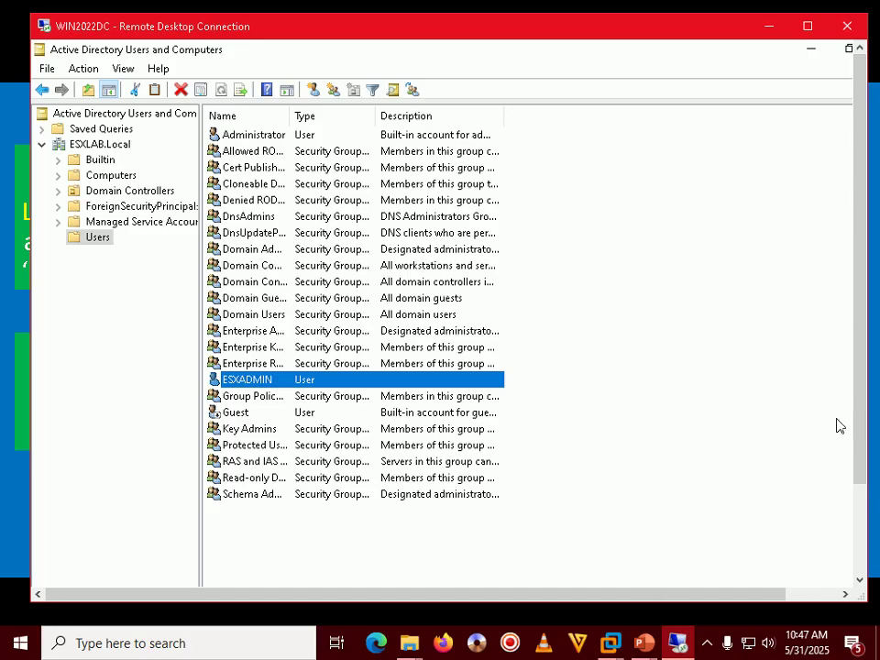
pyautogui.click(806, 28)
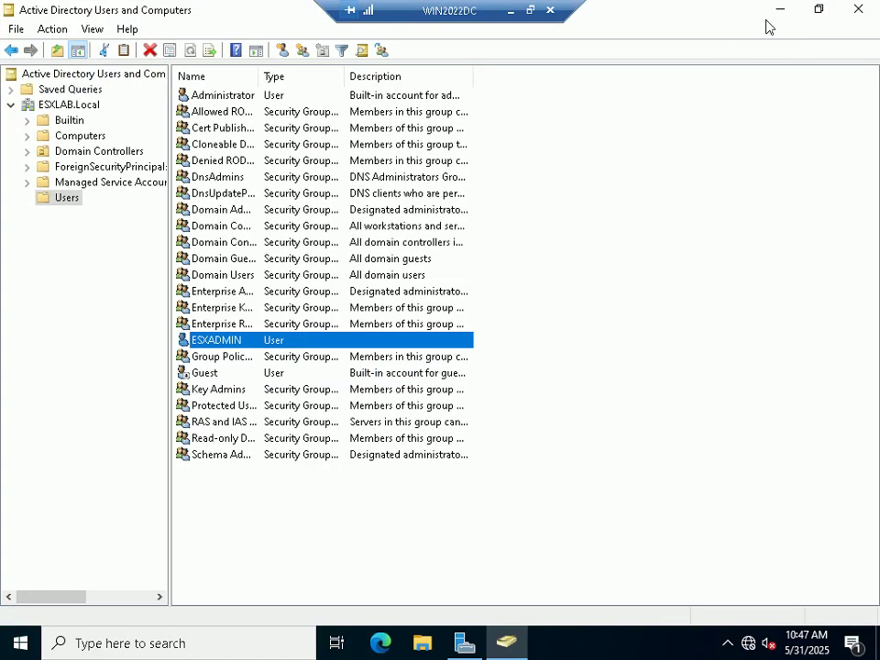
pyautogui.click(853, 11)
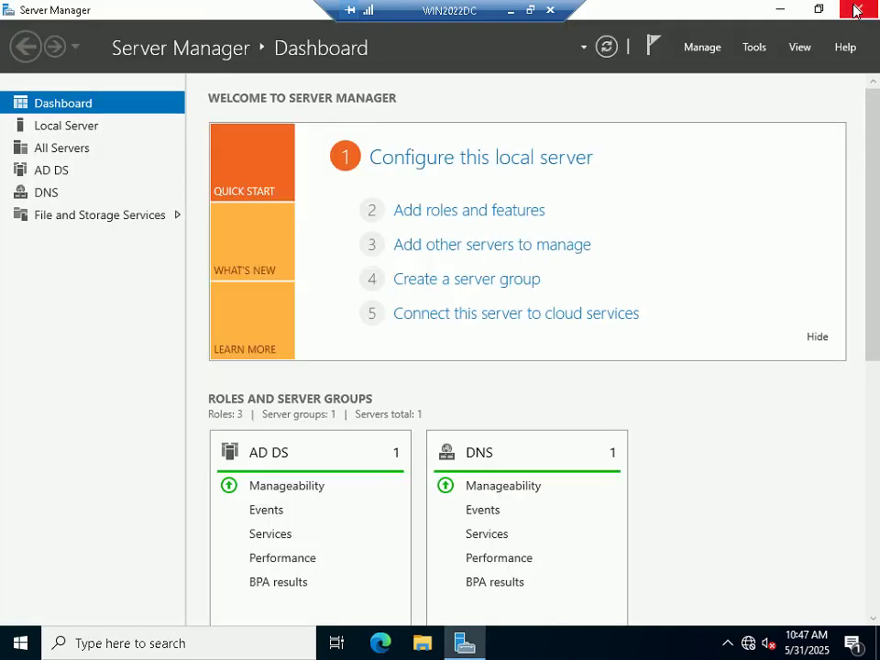
pyautogui.click(858, 9)
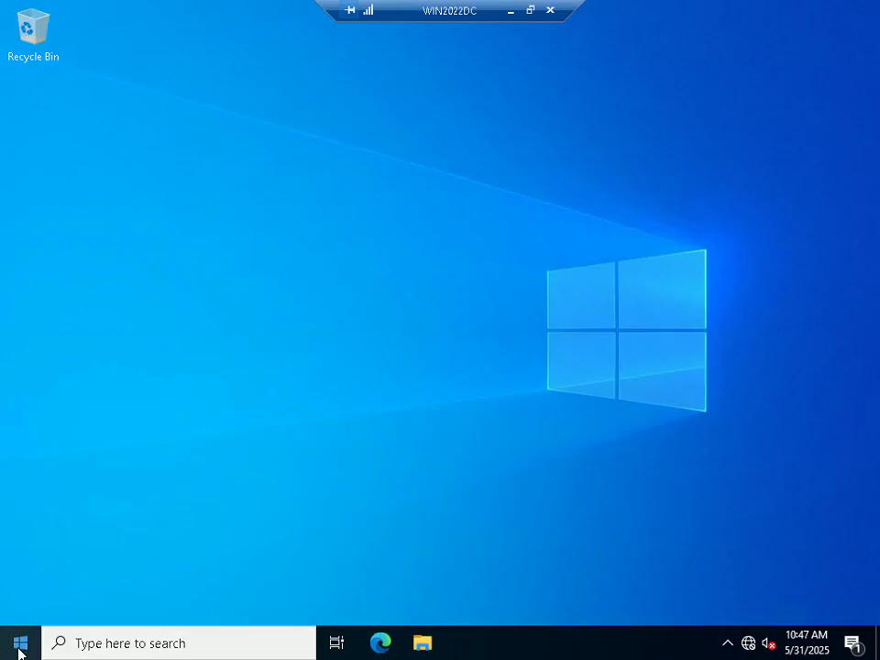
# Step: Sign the Administrator out of WIN2022DC from the Start button's quick menu
pyautogui.rightClick(22, 649)
pyautogui.moveTo(75, 607)
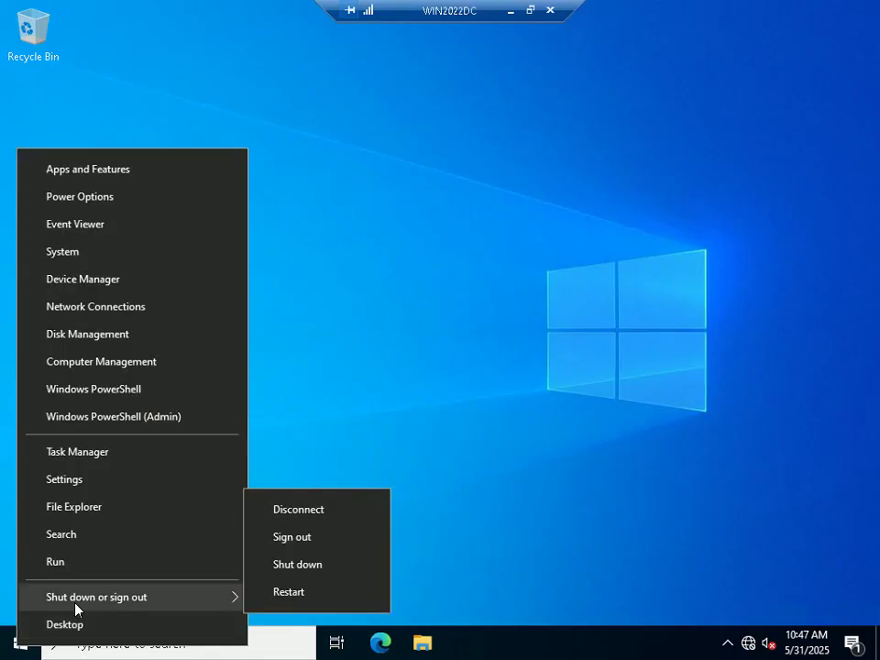
pyautogui.click(308, 538)
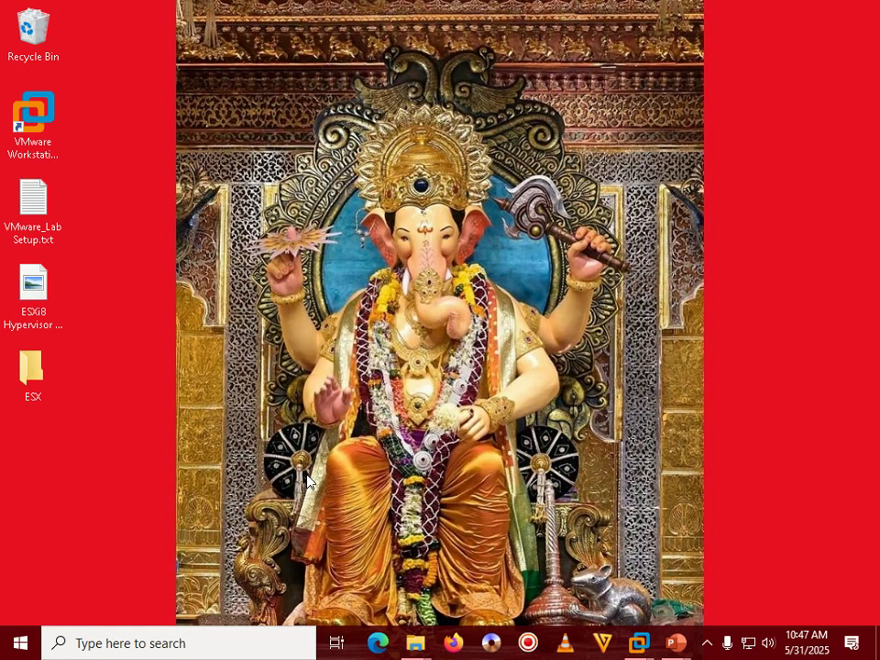
# Step: Launch Remote Desktop Connection with mstsc and connect to WIN2022DC
pyautogui.press('super+r')
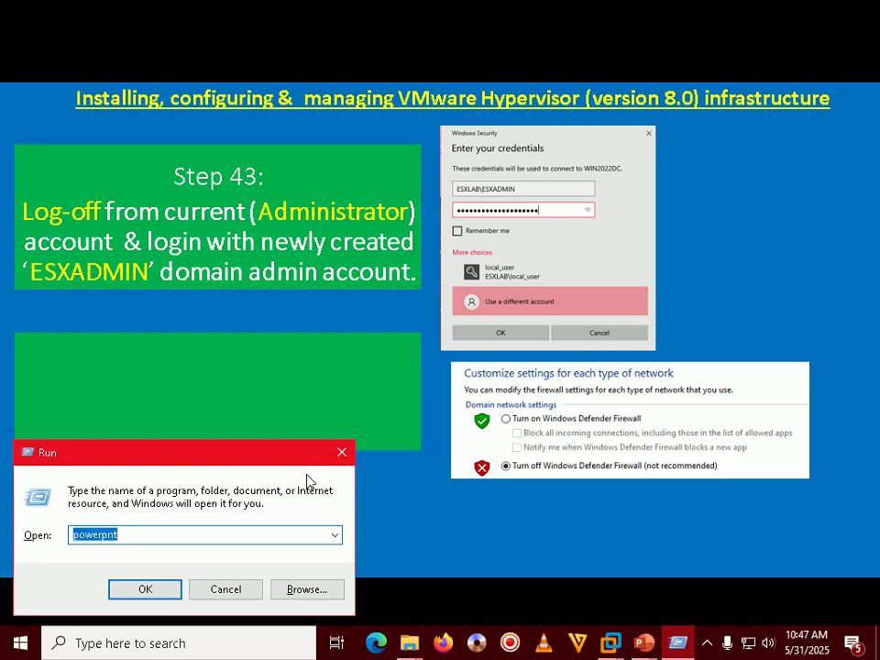
pyautogui.write('mstsc')
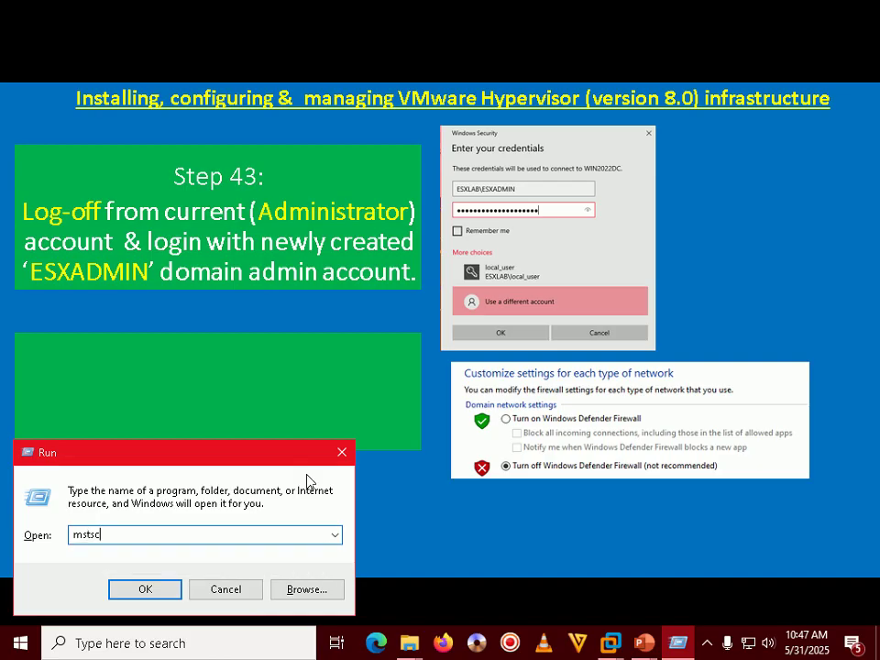
pyautogui.press('Return')
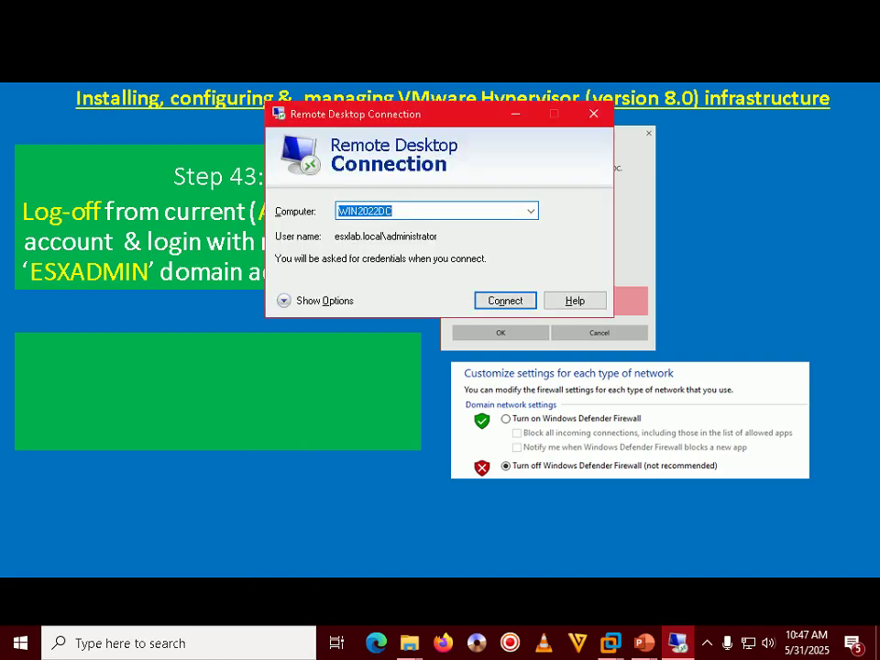
pyautogui.click(504, 303)
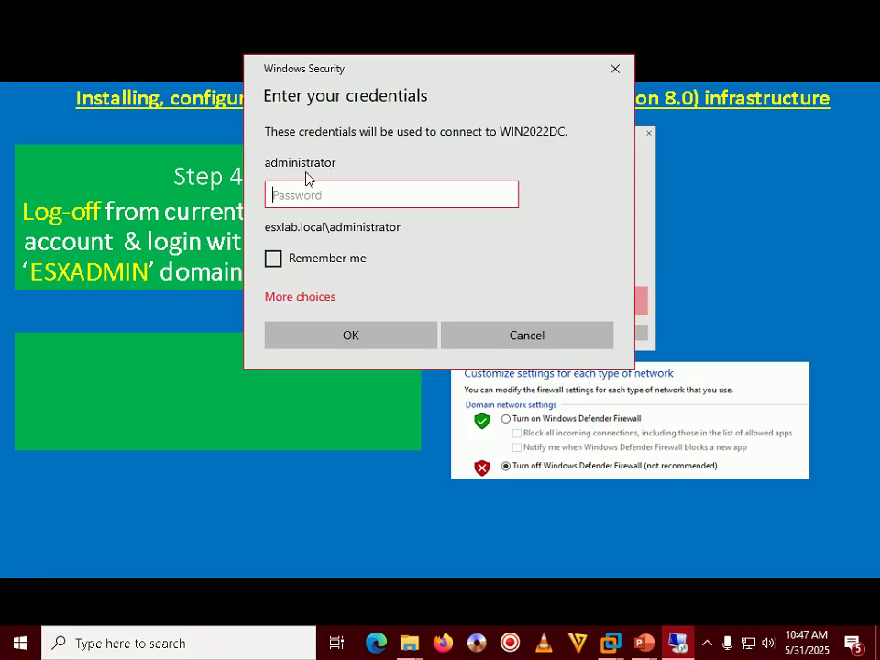
# Step: Sign in with a different account as esxlab.local\esxadmin using its password
pyautogui.click(299, 296)
pyautogui.click(375, 382)
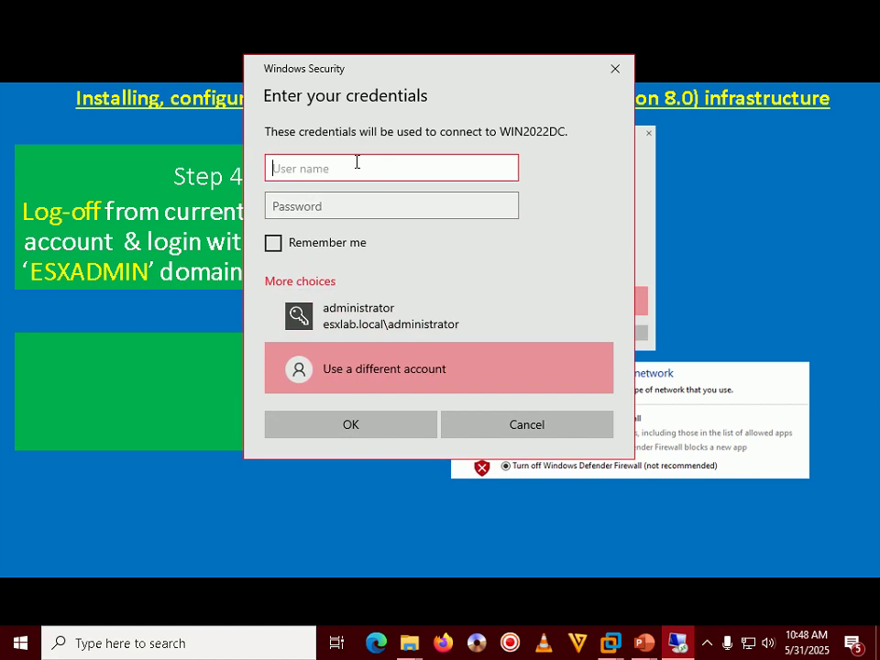
pyautogui.write('esxlab.local\\')
pyautogui.write('esxadmin')
pyautogui.click(357, 198)
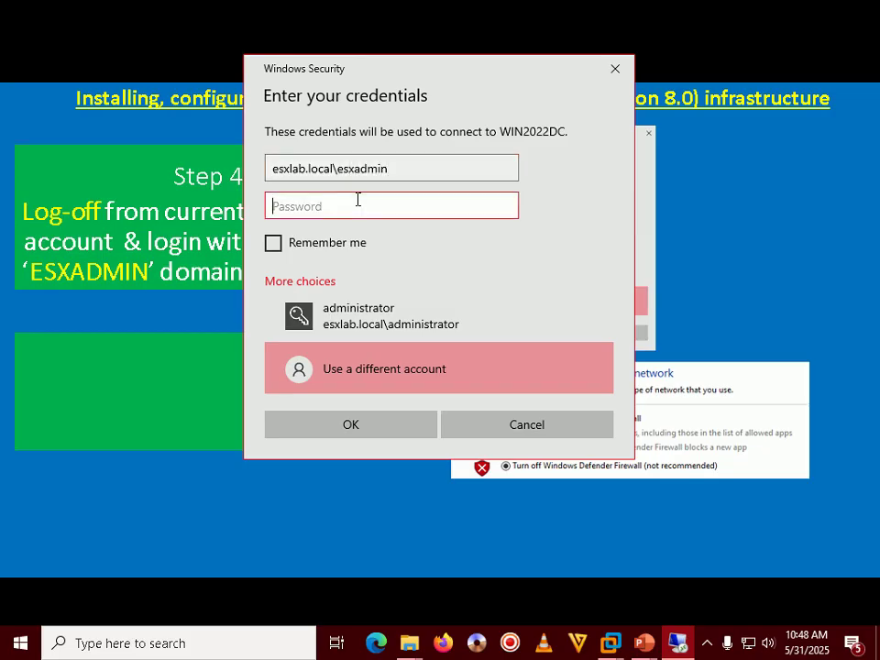
pyautogui.write('Password@12345')
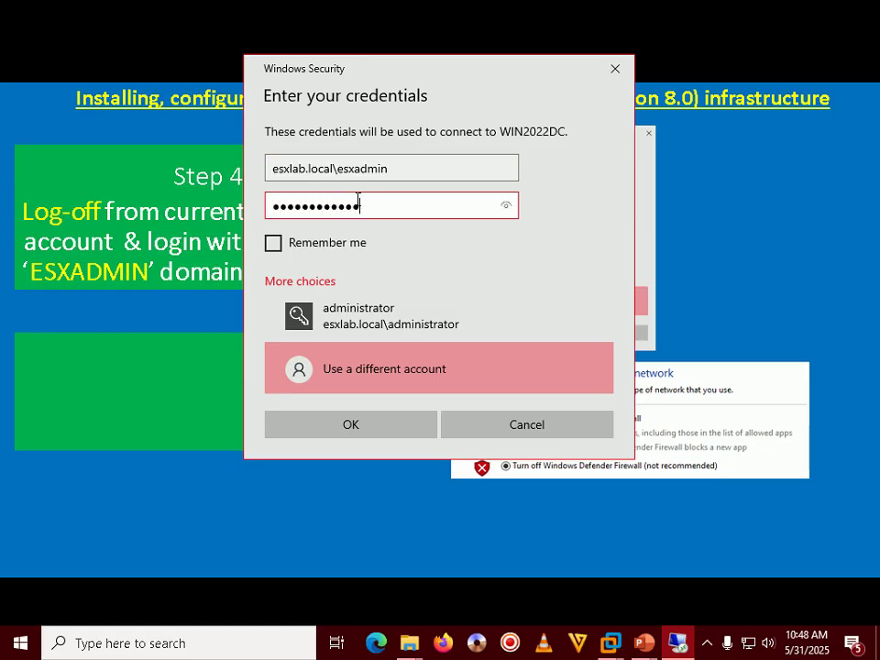
pyautogui.write('******')
pyautogui.press('Return')
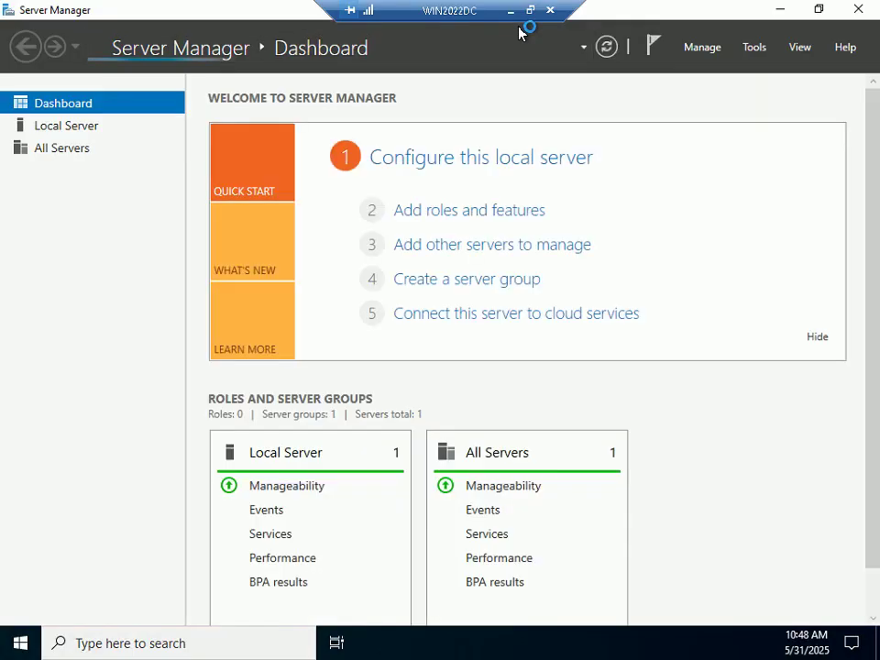
# Step: Set Server Manager not to start automatically at logon, then close it
pyautogui.click(702, 47)
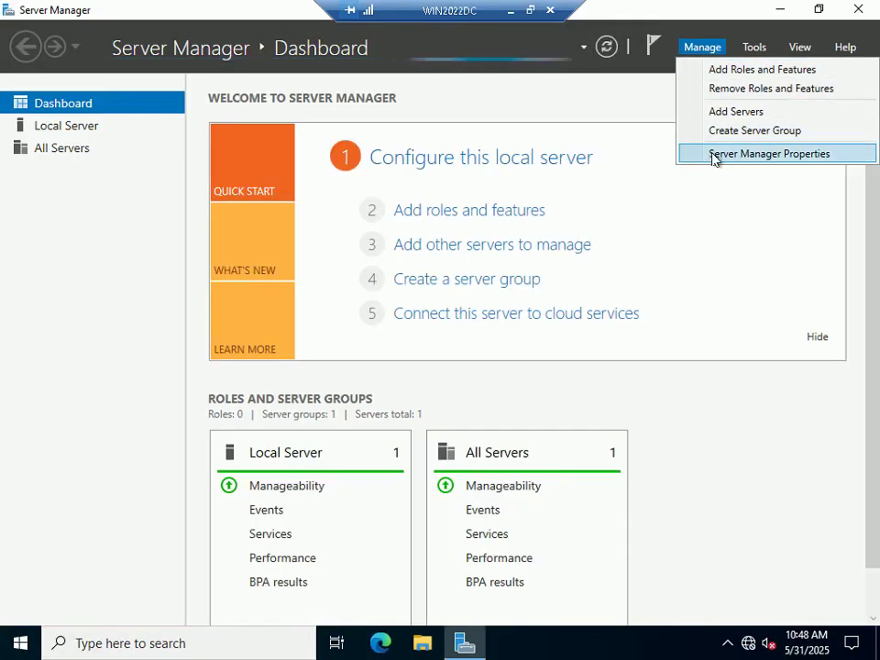
pyautogui.click(714, 154)
pyautogui.click(331, 356)
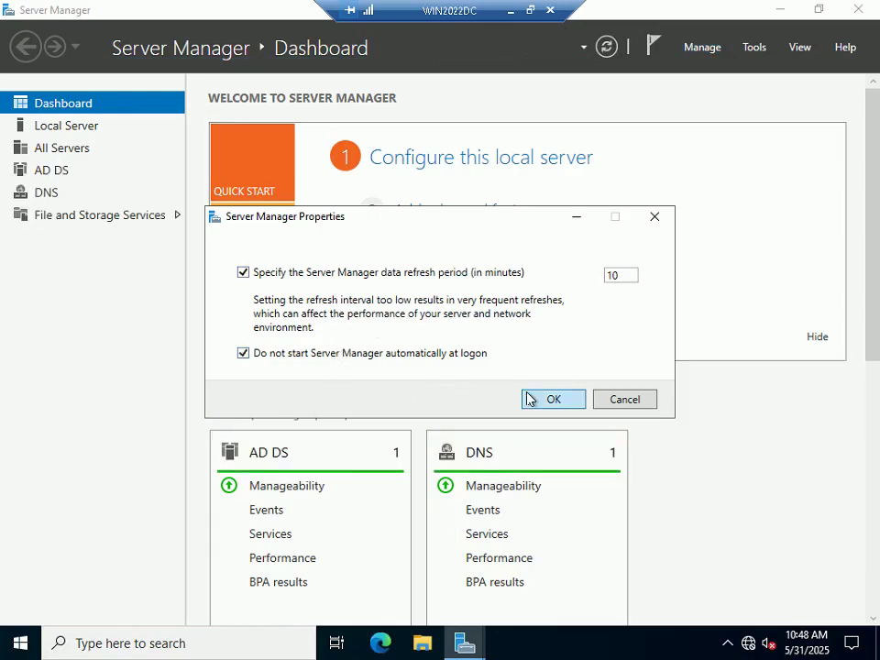
pyautogui.click(528, 398)
pyautogui.click(858, 9)
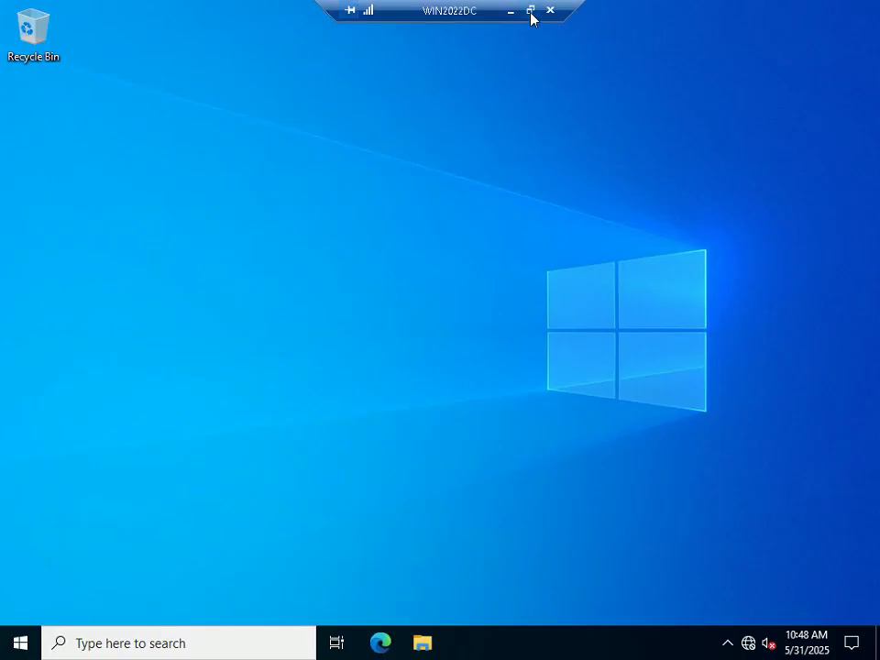
# Step: Restore the remote session to a wider window and bring the Step 43 slide forward
pyautogui.click(530, 11)
pyautogui.moveTo(28, 124); pyautogui.dragTo(1, 126)
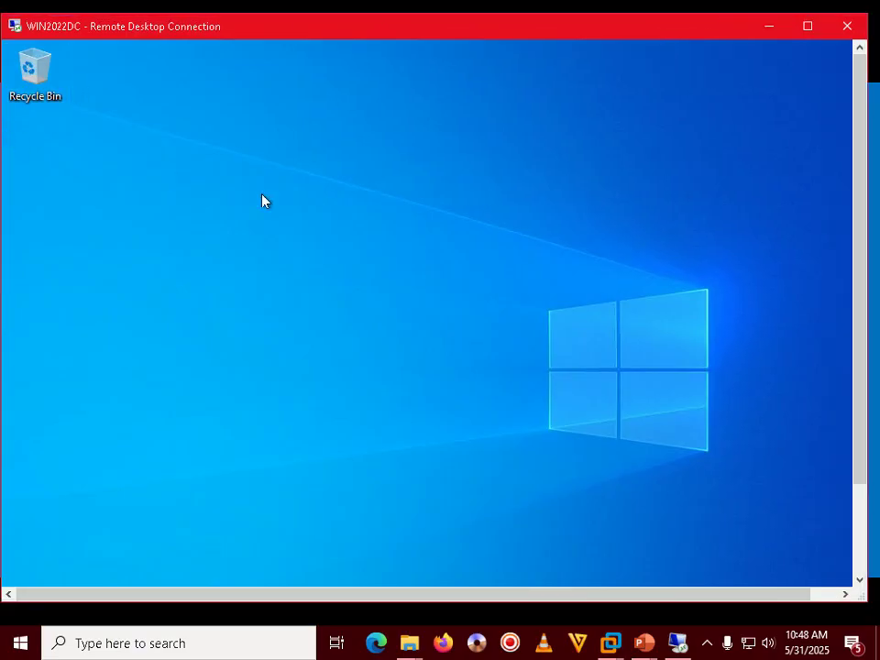
pyautogui.moveTo(866, 213)
pyautogui.mouseDown()
pyautogui.moveTo(877, 218)
pyautogui.moveTo(872, 213)
pyautogui.mouseUp()
pyautogui.moveTo(224, 28); pyautogui.dragTo(227, 29)
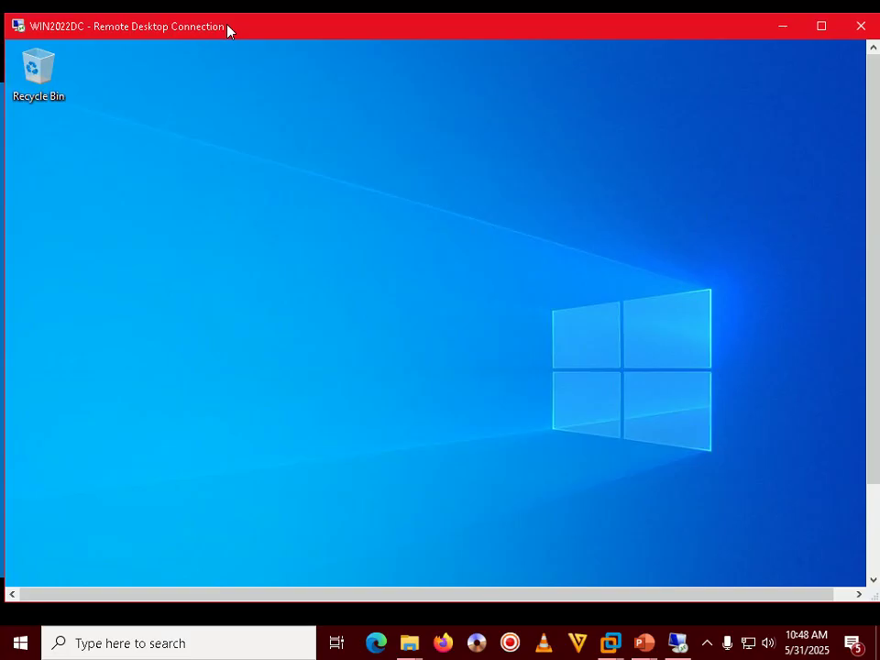
pyautogui.click(781, 28)
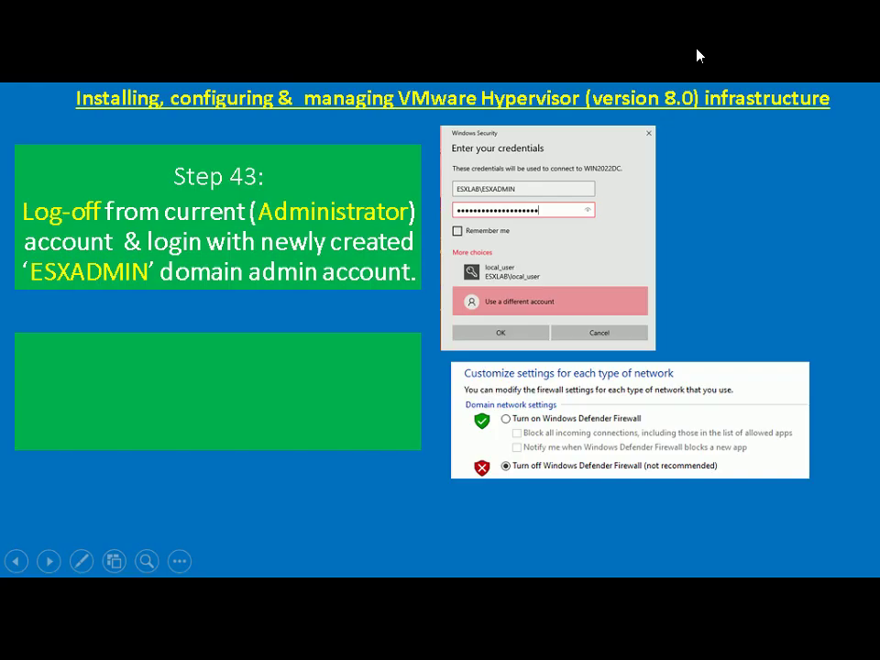
# Step: Open ESXi8 Hypervisor Lab Setup.jpg from the desktop in Paint and scroll through the diagram
pyautogui.press('Escape')
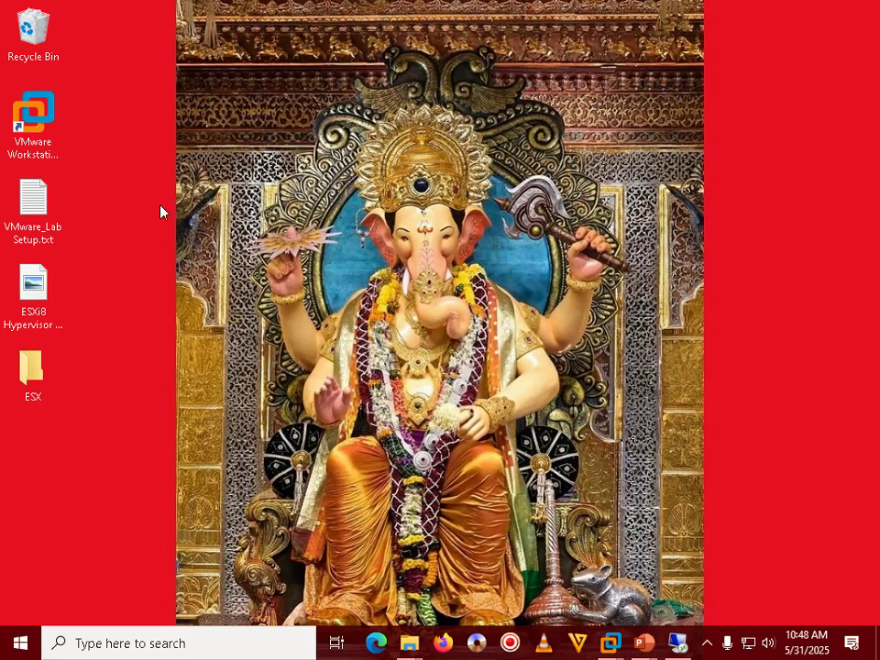
pyautogui.rightClick(31, 310)
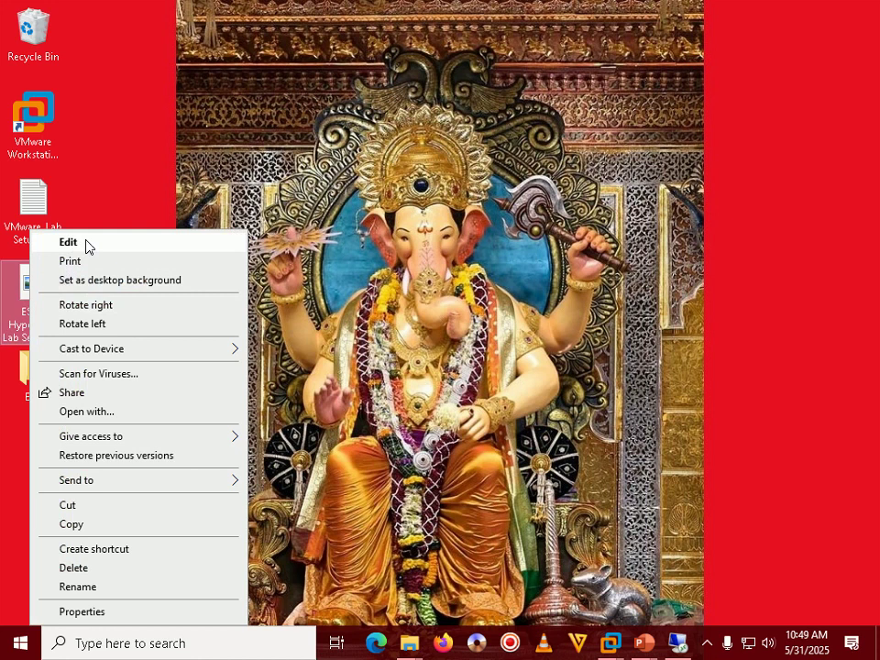
pyautogui.click(86, 242)
pyautogui.scroll(-3, 255, 269)
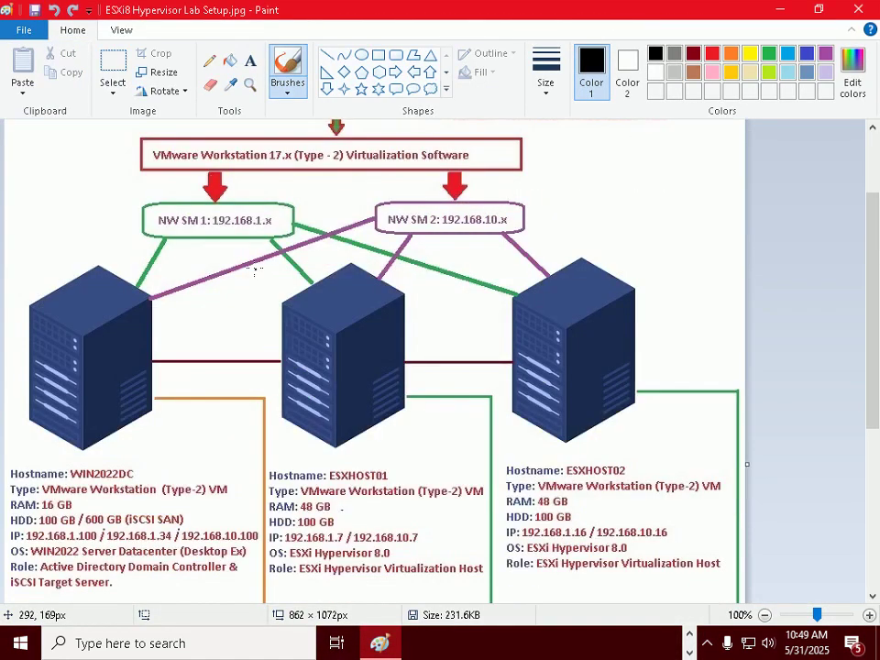
pyautogui.scroll(-3, 255, 268)
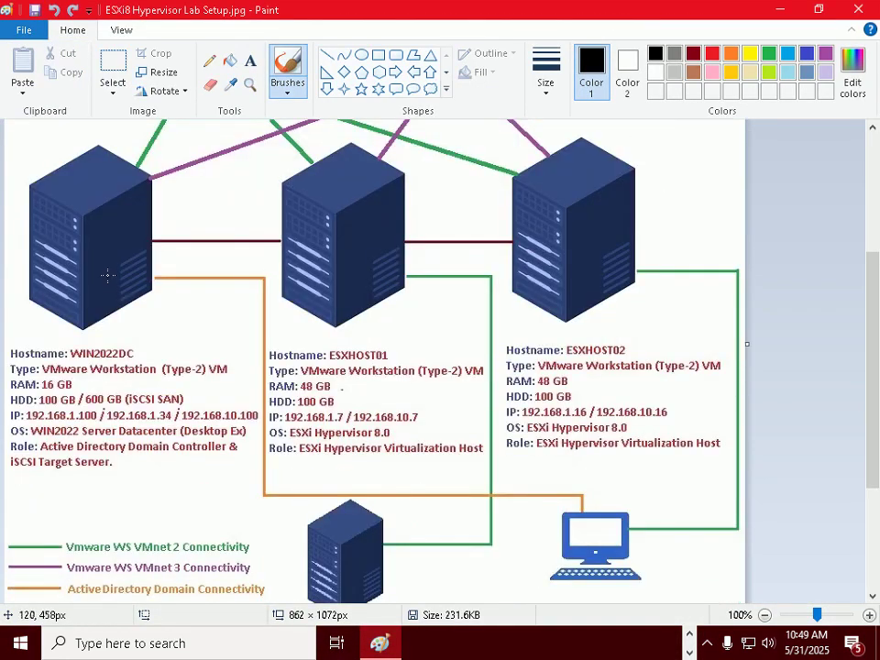
pyautogui.scroll(3, 98, 270)
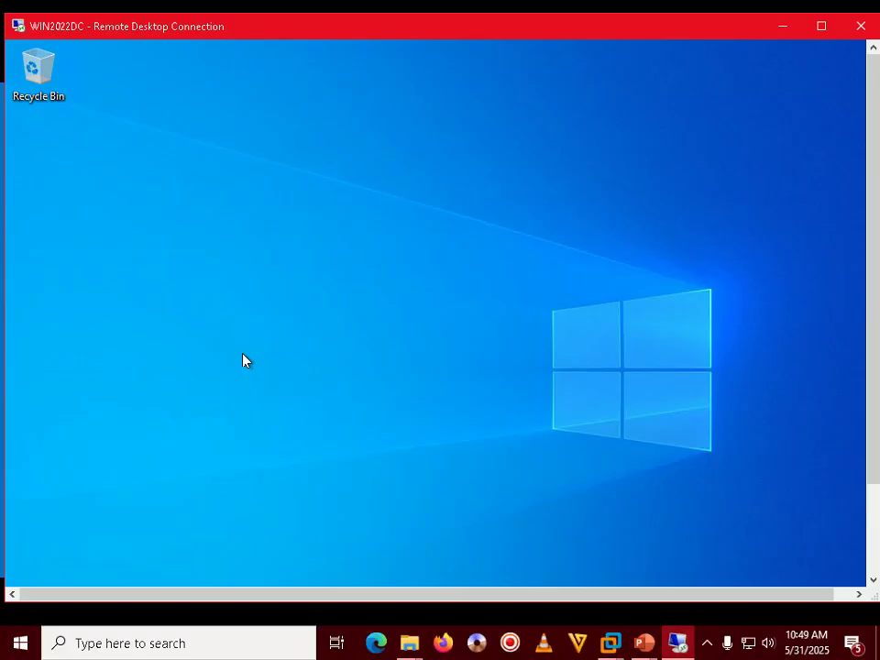
# Step: In the full-screen session, open Control Panel by running 'control' from the Run dialog
pyautogui.doubleClick(407, 31)
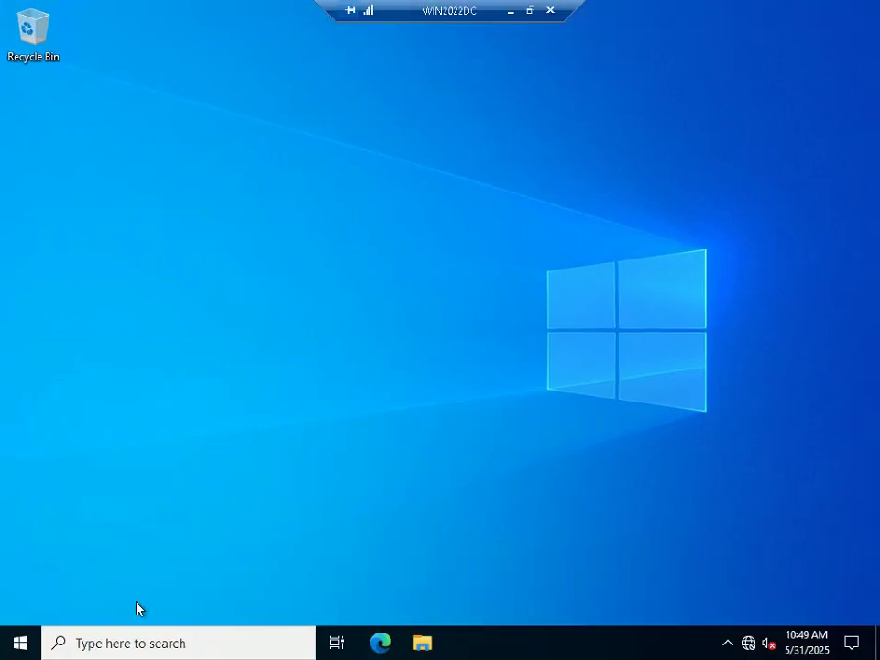
pyautogui.rightClick(25, 643)
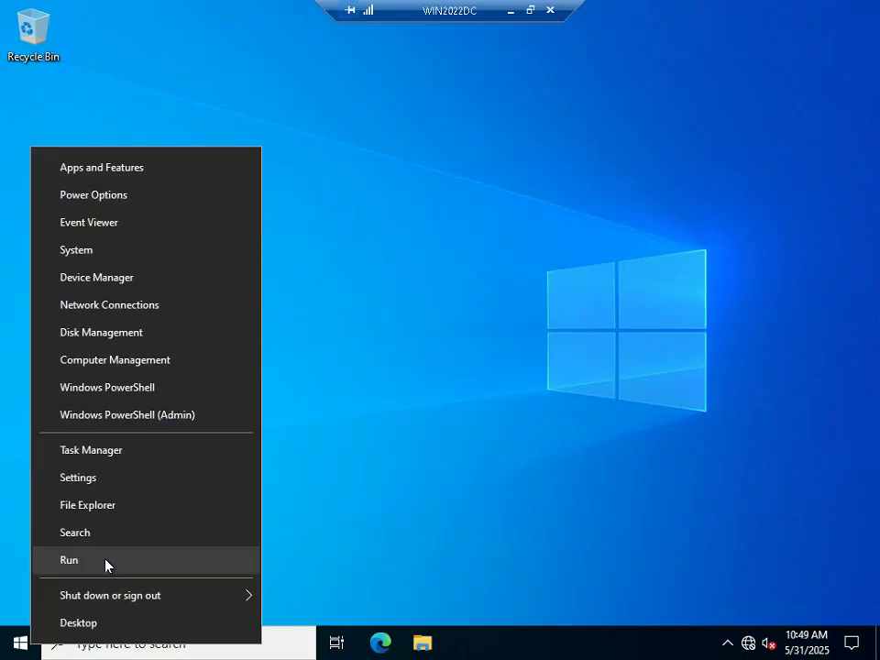
pyautogui.click(107, 561)
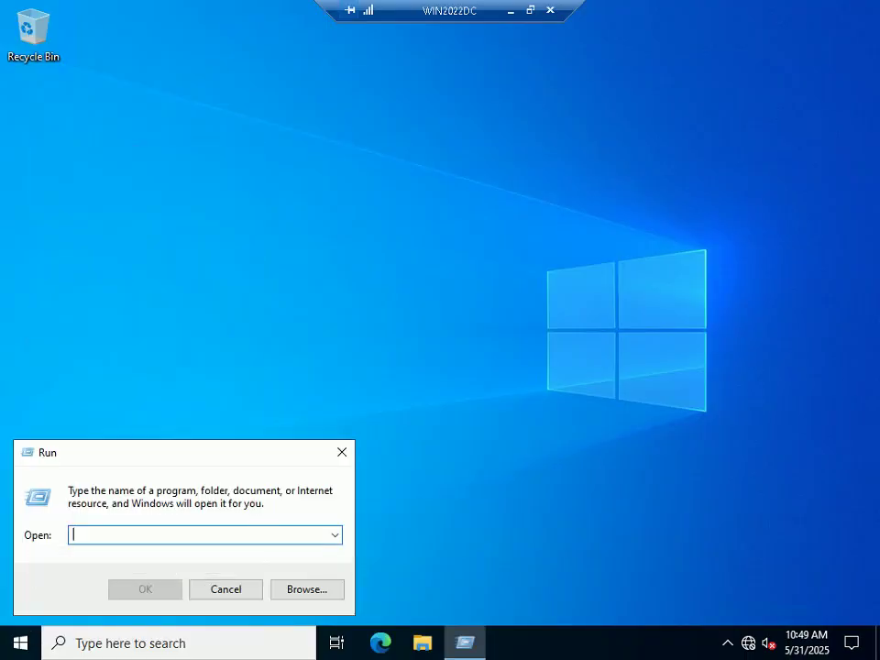
pyautogui.write('control')
pyautogui.press('Return')
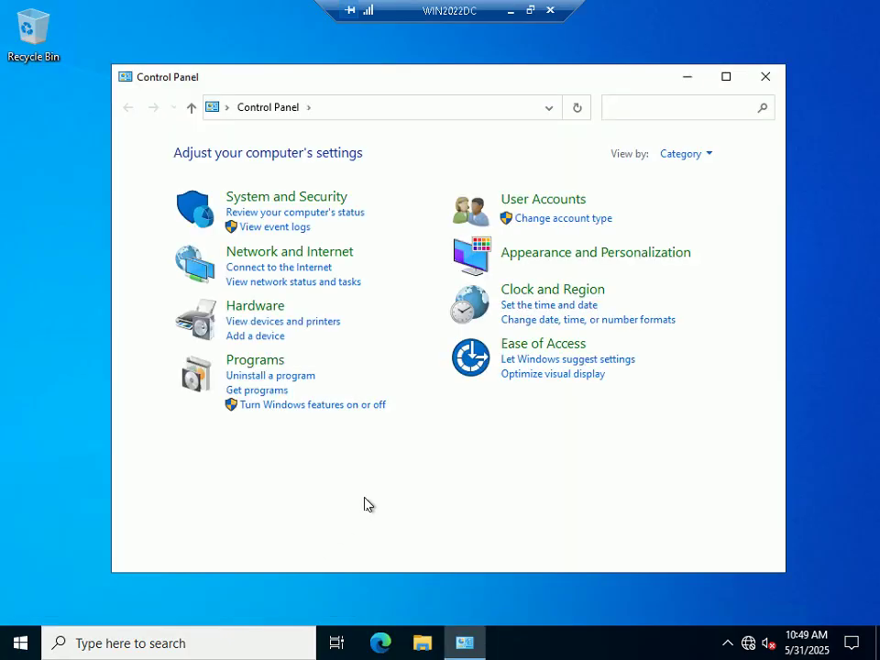
# Step: View items as small icons and turn off Windows Defender Firewall for domain networks
pyautogui.click(704, 155)
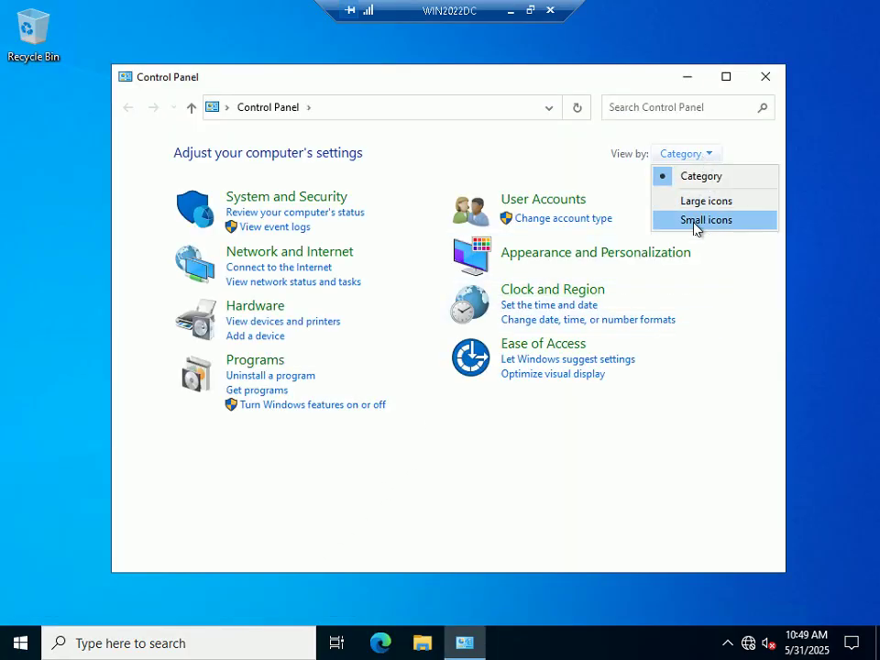
pyautogui.click(697, 220)
pyautogui.click(620, 437)
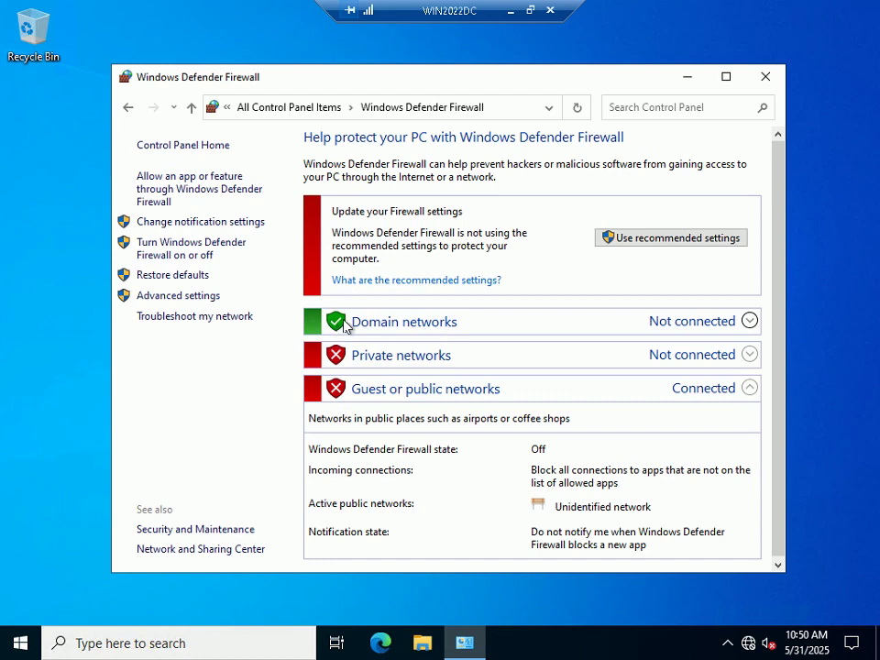
pyautogui.click(175, 254)
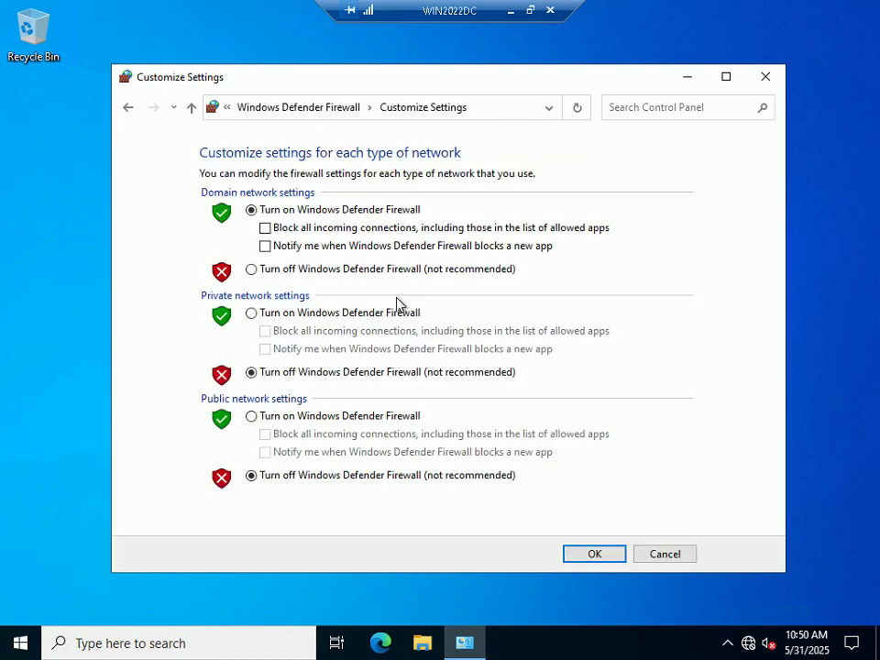
pyautogui.click(299, 269)
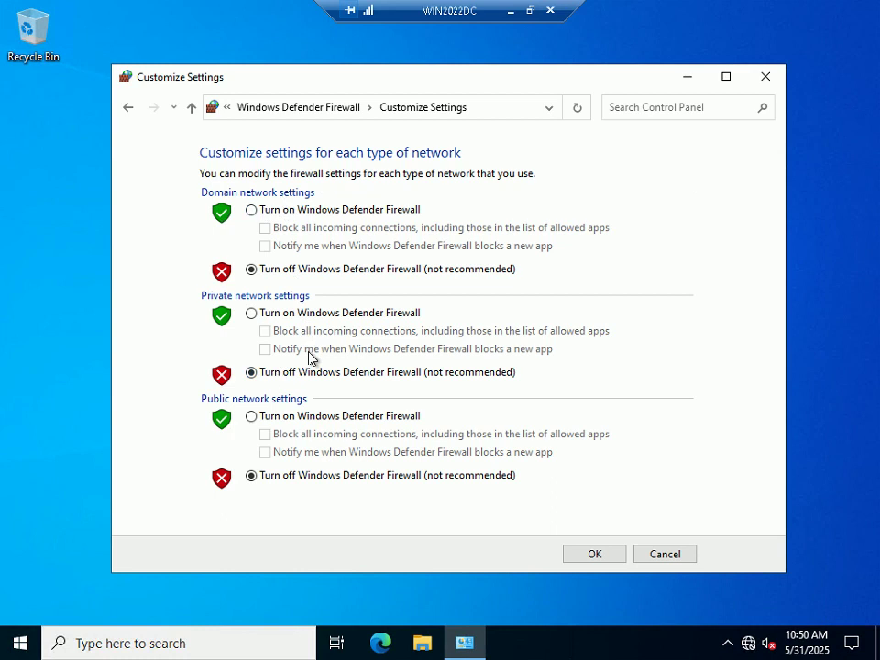
pyautogui.click(594, 556)
pyautogui.click(768, 77)
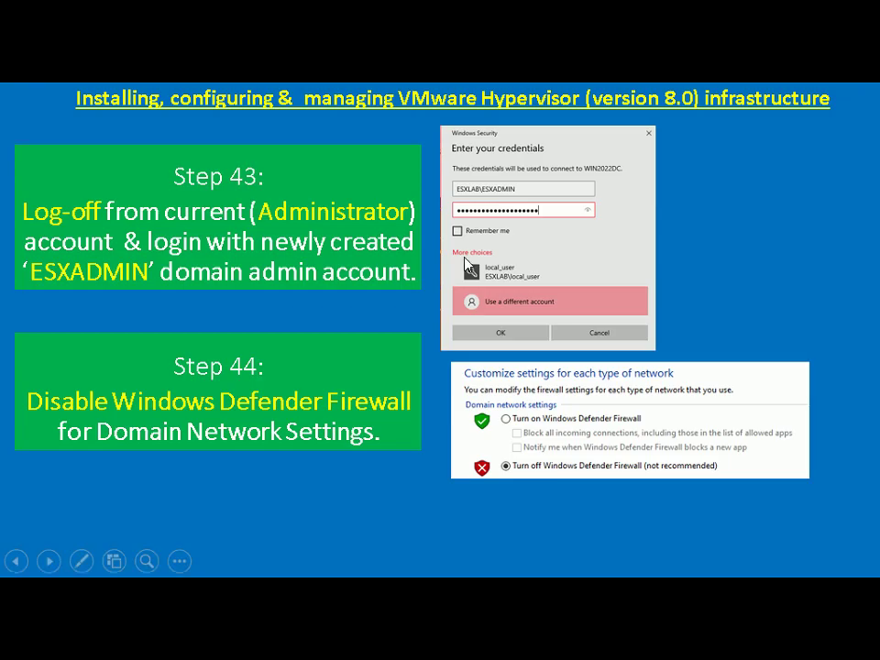
# Step: Advance to the Step 45 slide listing ESXHOST01, ESXHOST02 and VCENTERSERVER A records
pyautogui.click(464, 259)
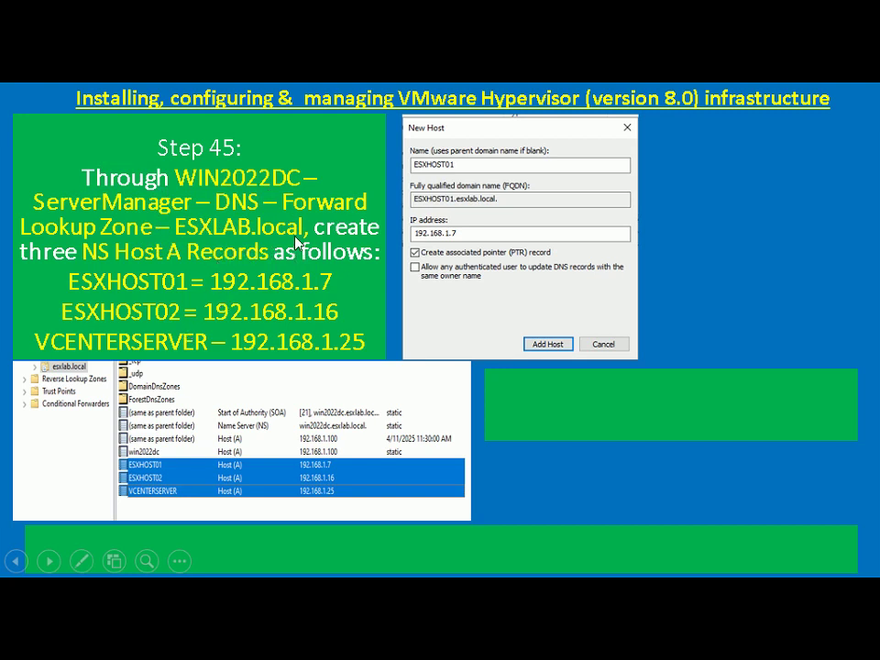
# Step: Return to the remote session and start Server Manager from the Start menu
pyautogui.hotkey('alt', 'Tab')
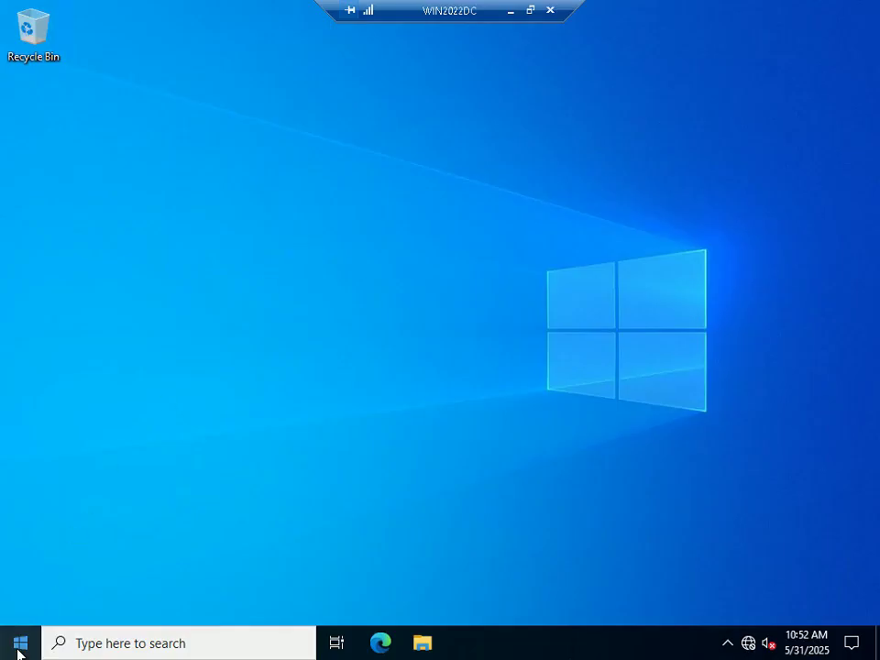
pyautogui.click(18, 649)
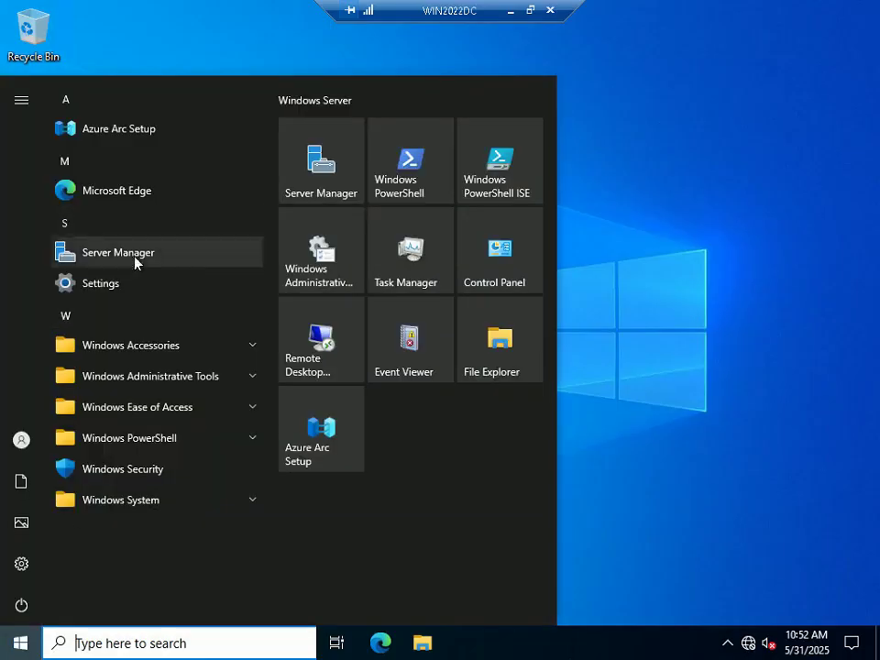
pyautogui.click(134, 255)
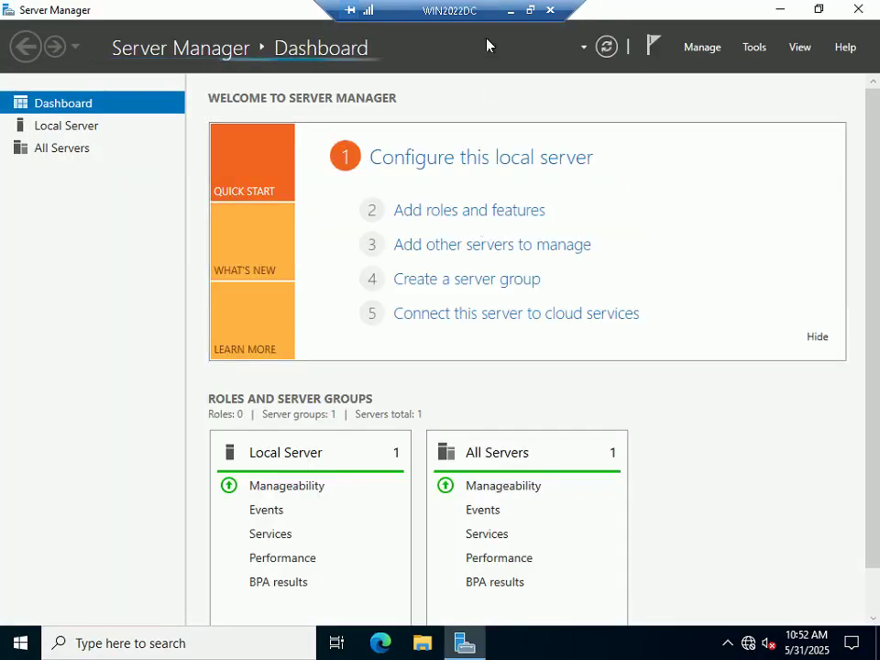
pyautogui.click(529, 9)
pyautogui.click(711, 651)
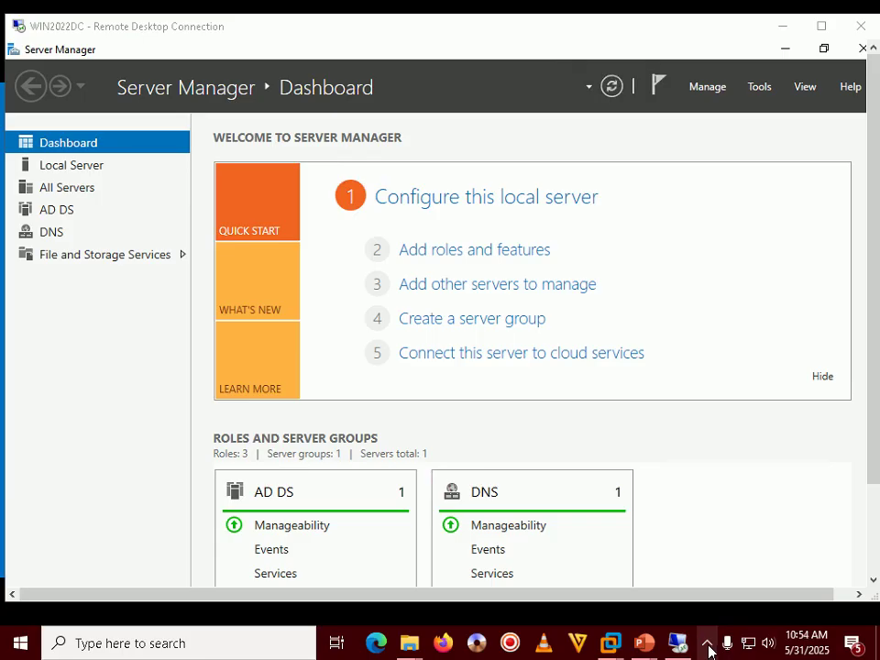
pyautogui.click(708, 646)
pyautogui.click(709, 648)
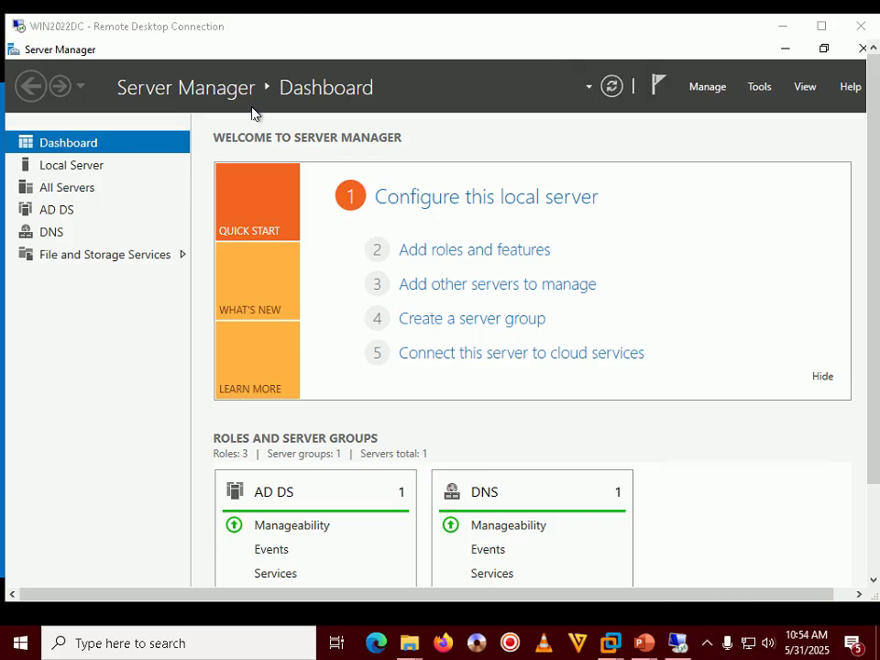
# Step: Open DNS Manager from Server Manager's Tools menu and maximize it
pyautogui.click(768, 92)
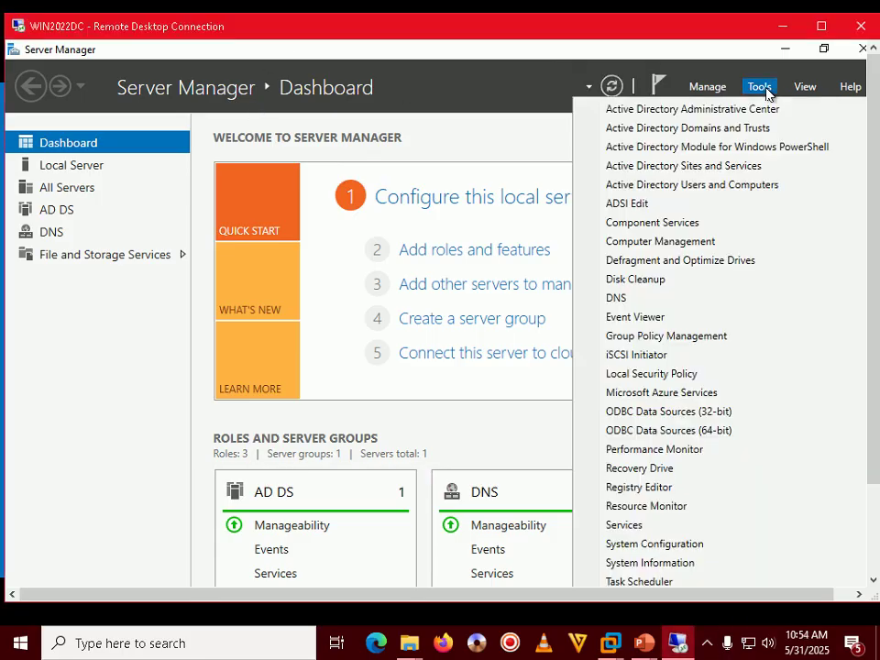
pyautogui.click(589, 298)
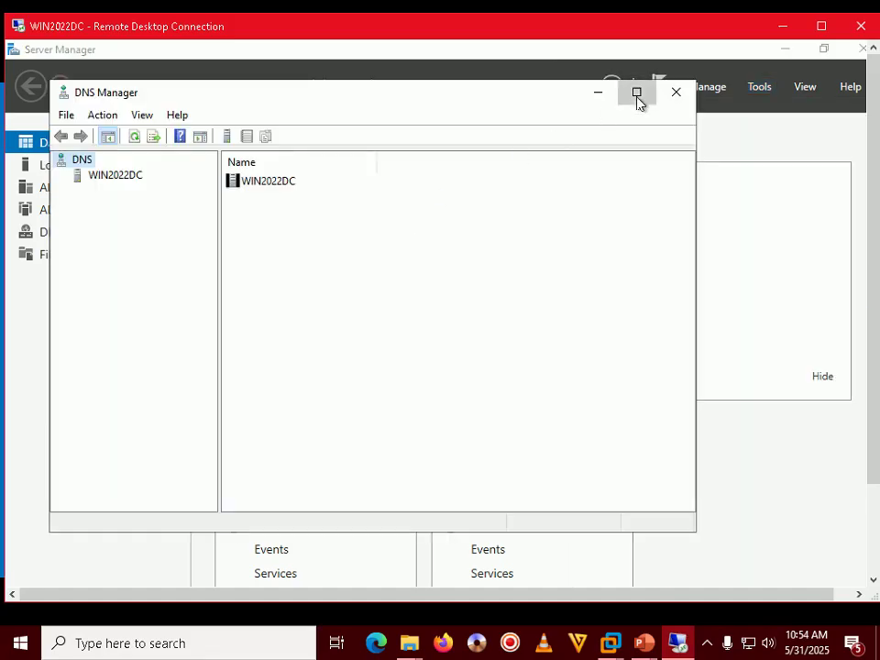
pyautogui.click(636, 92)
# Step: Expand WIN2022DC > Forward Lookup Zones and select ESXLAB.Local to list its SOA, NS and A records
pyautogui.click(53, 130)
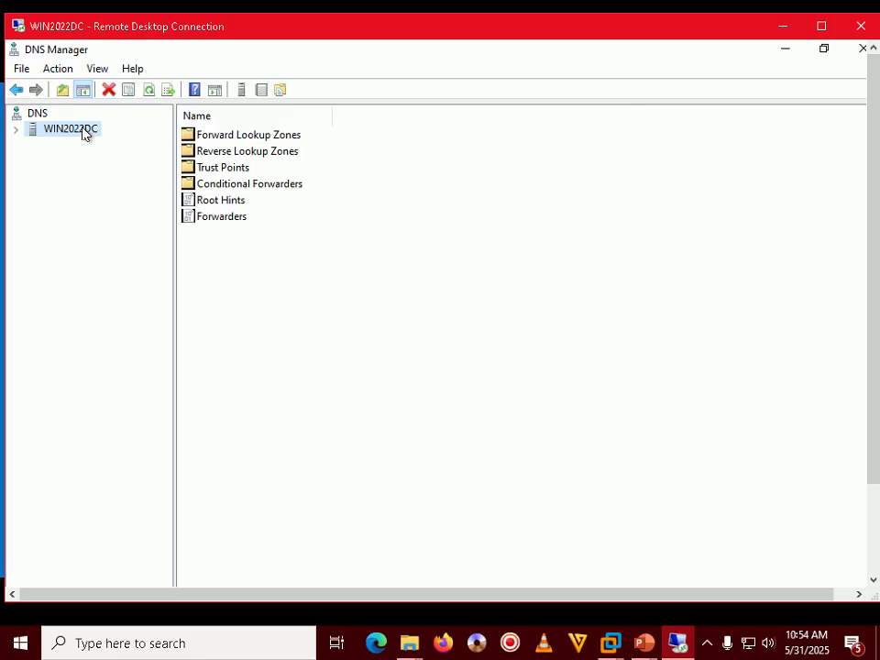
pyautogui.click(16, 129)
pyautogui.click(102, 144)
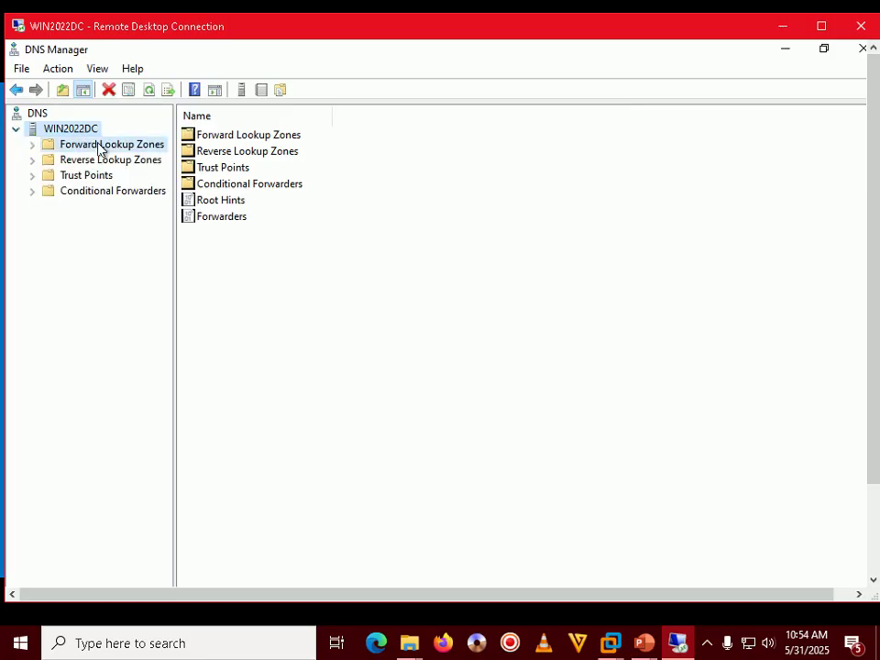
pyautogui.click(33, 144)
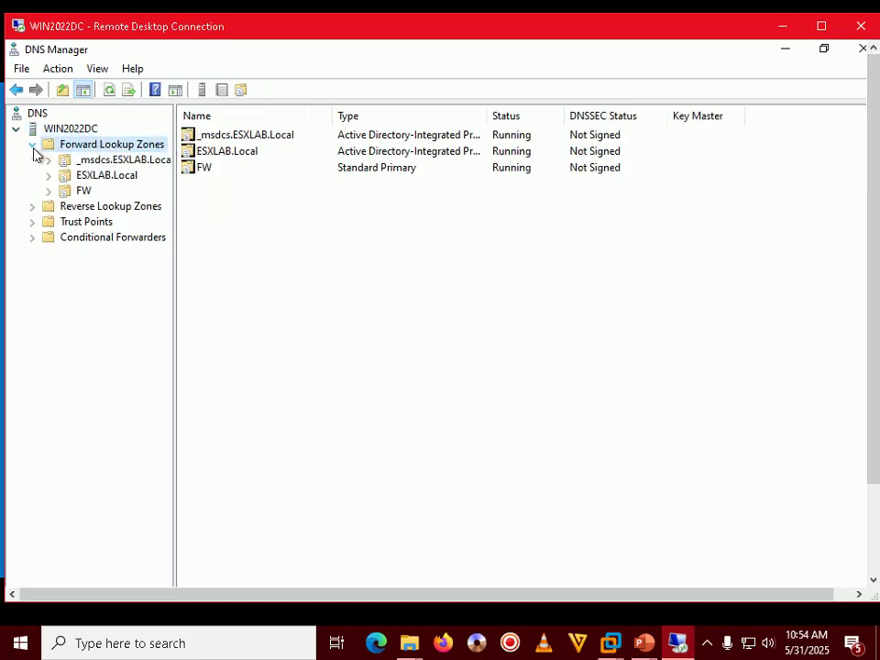
pyautogui.click(116, 176)
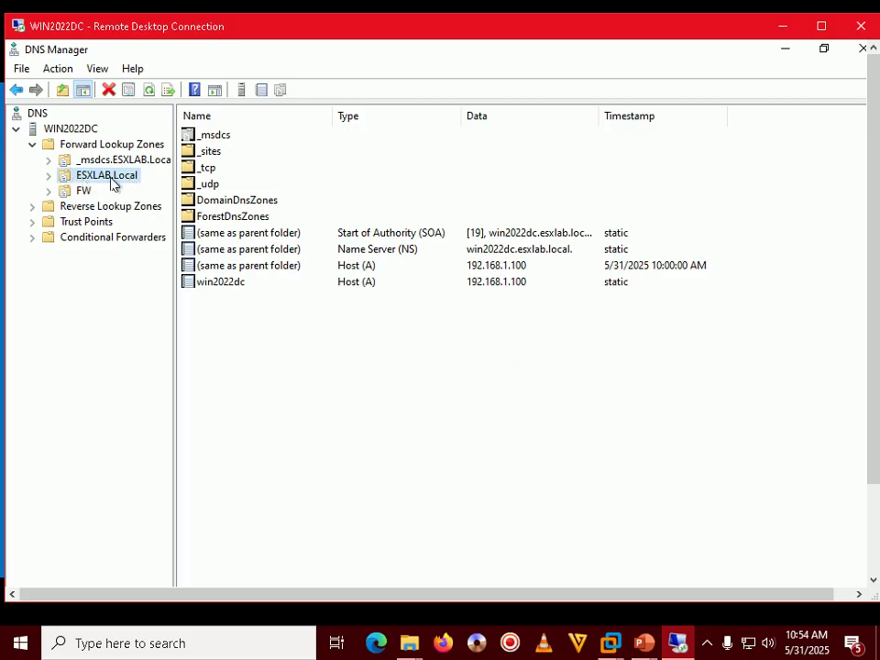
pyautogui.click(642, 644)
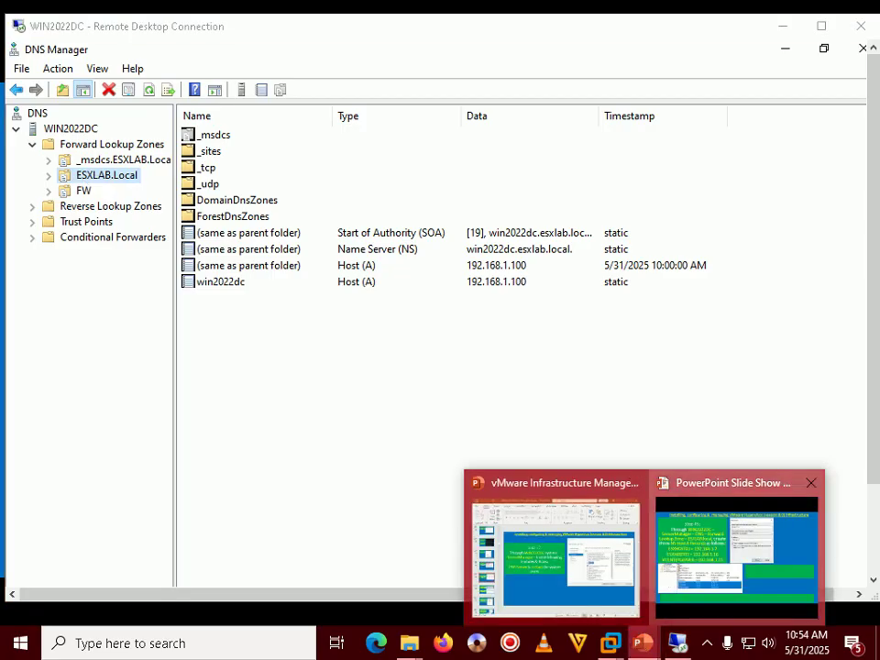
pyautogui.click(736, 546)
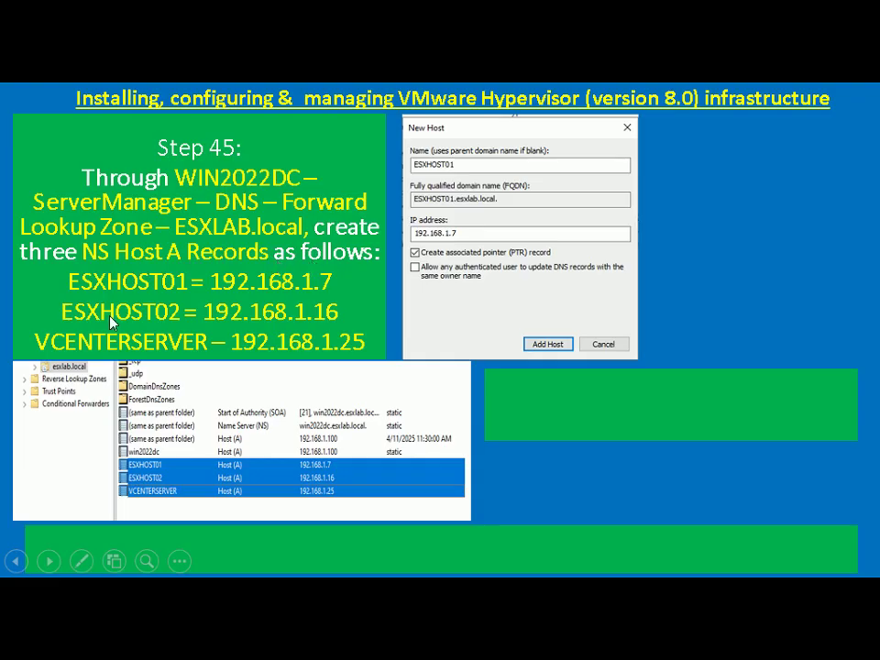
pyautogui.hotkey('alt', 'Tab')
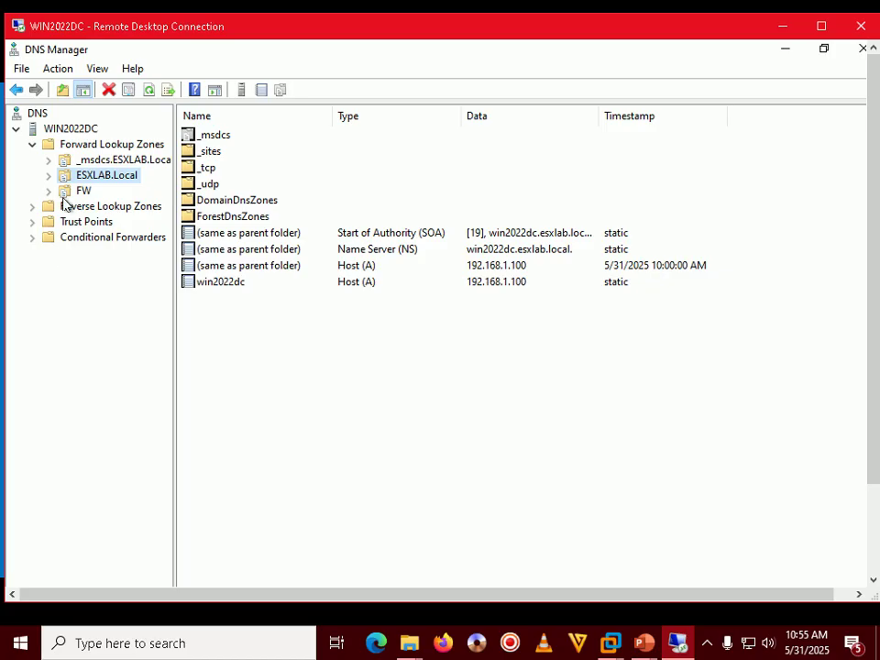
# Step: Create host A record ESXHOST01 at 192.168.1.7 with an associated PTR record
pyautogui.rightClick(124, 177)
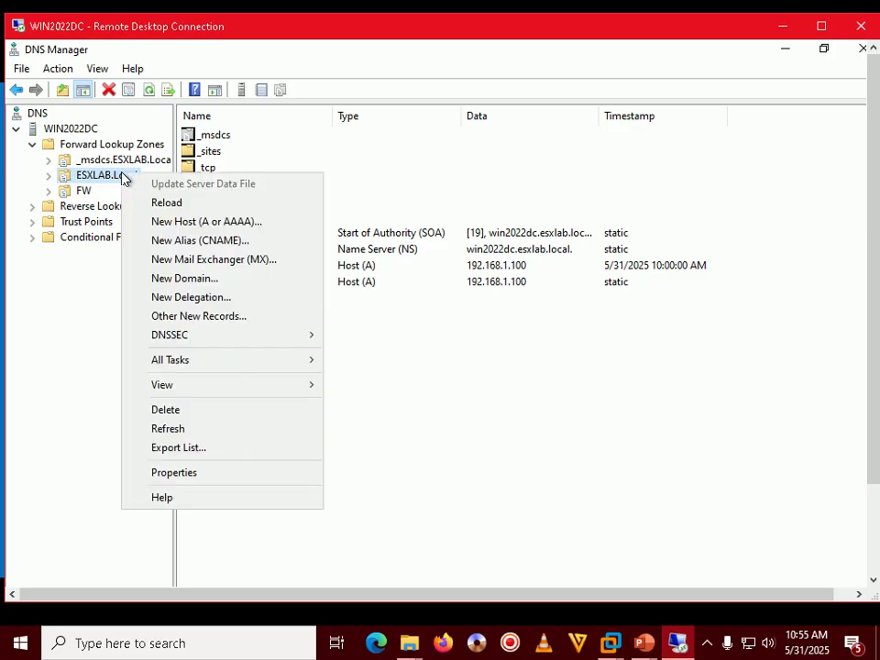
pyautogui.click(270, 341)
pyautogui.rightClick(271, 341)
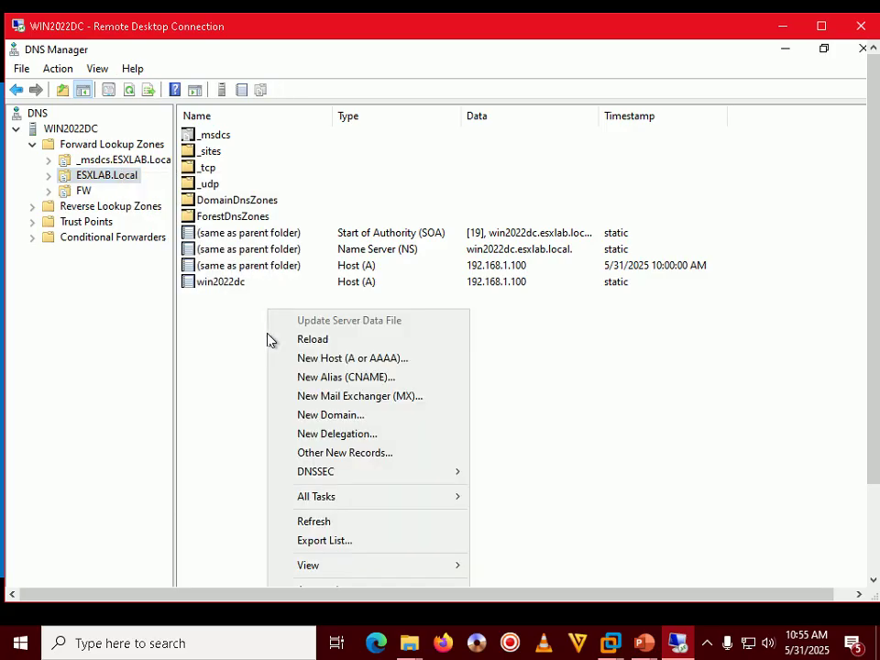
pyautogui.click(356, 359)
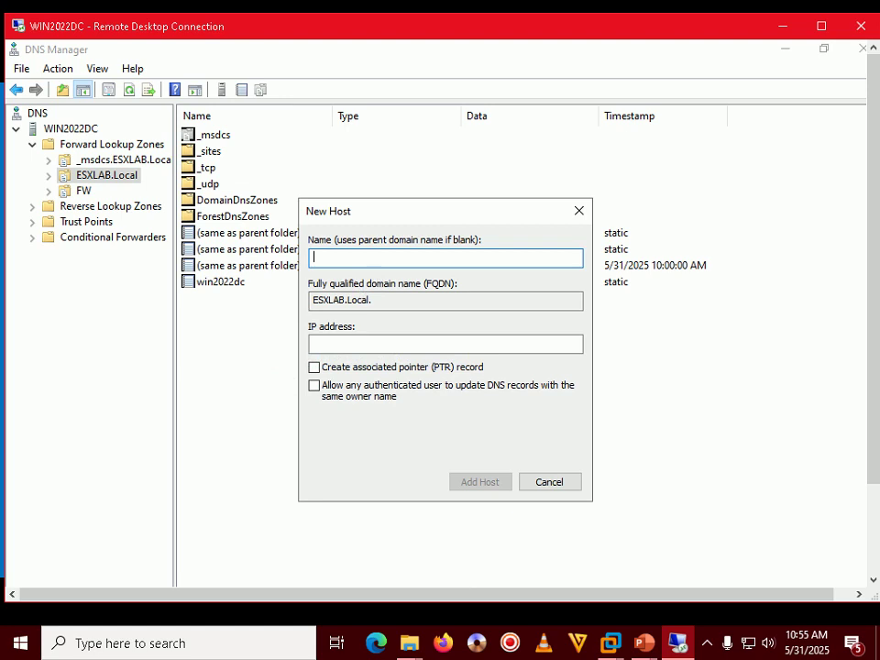
pyautogui.write('ESXHOS')
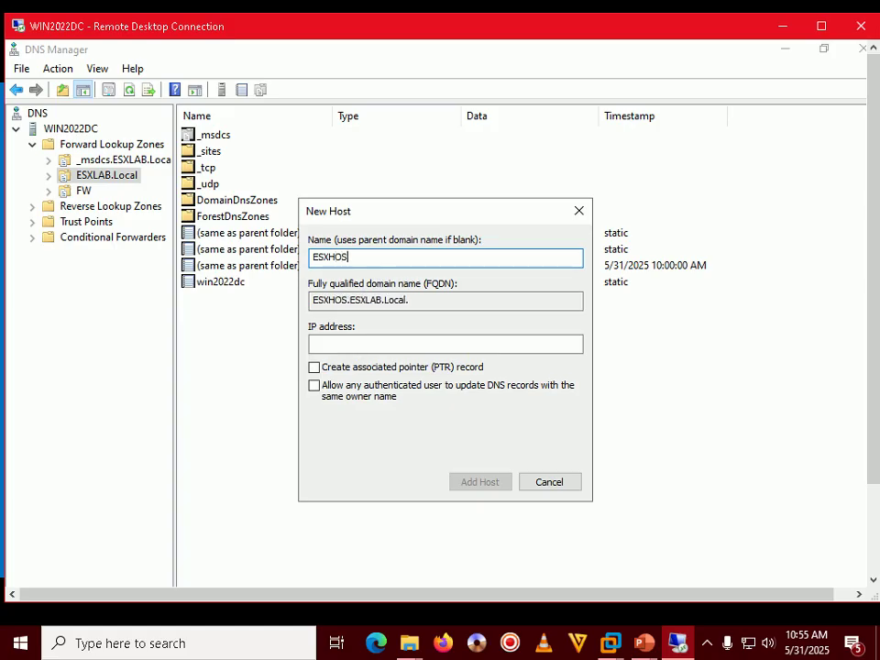
pyautogui.write('T01')
pyautogui.click(446, 344)
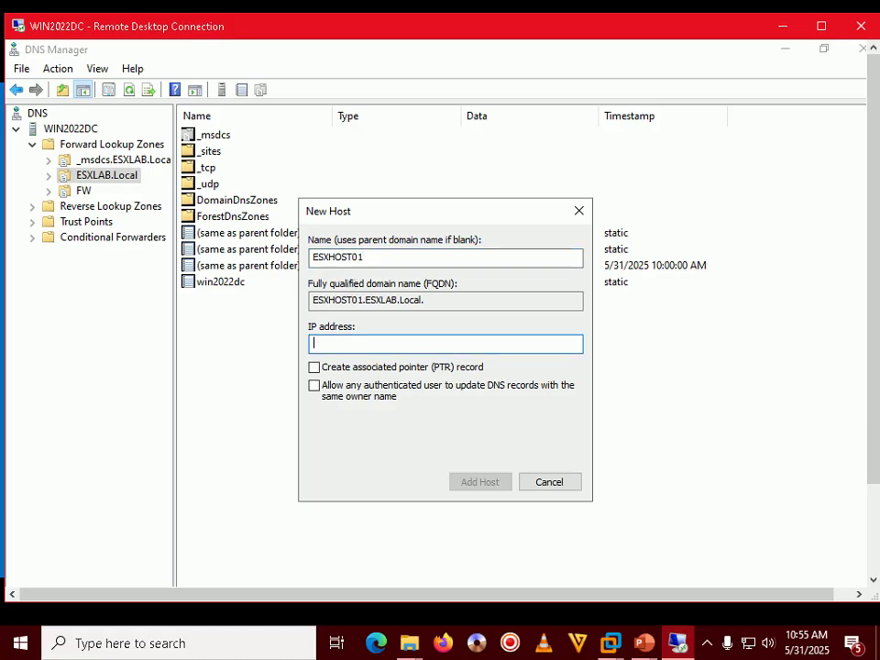
pyautogui.write('192.168.1.7')
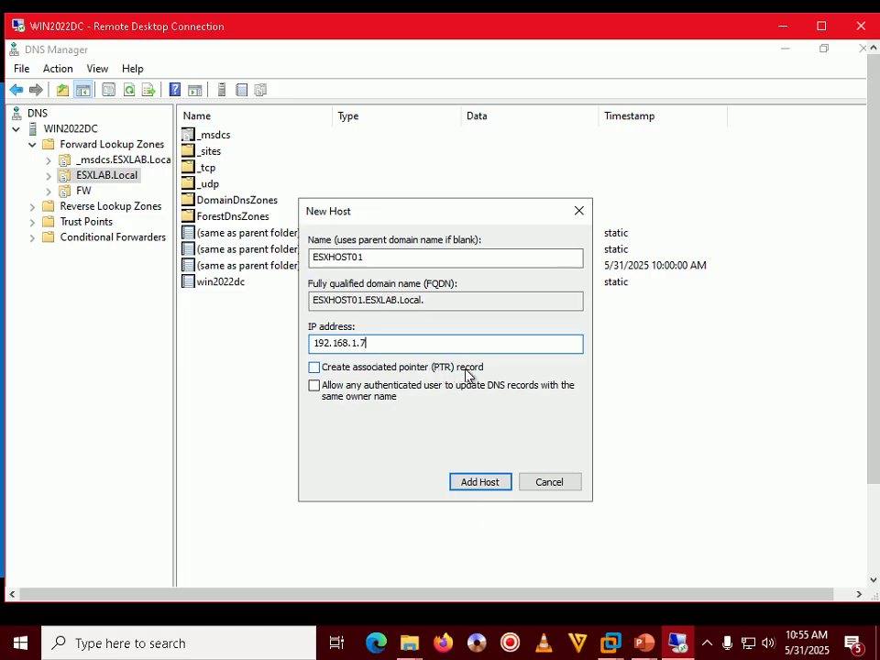
pyautogui.click(333, 373)
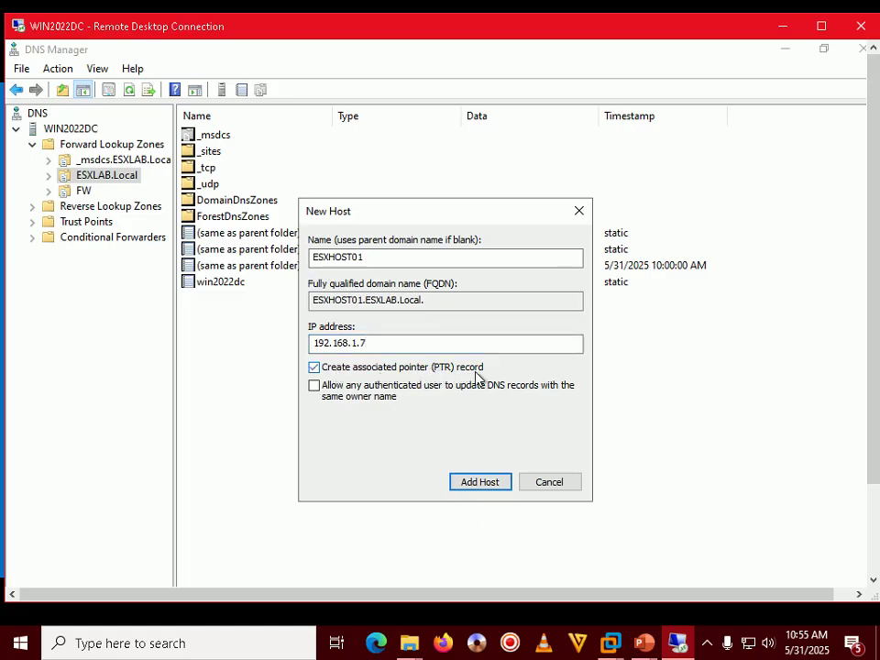
pyautogui.click(488, 486)
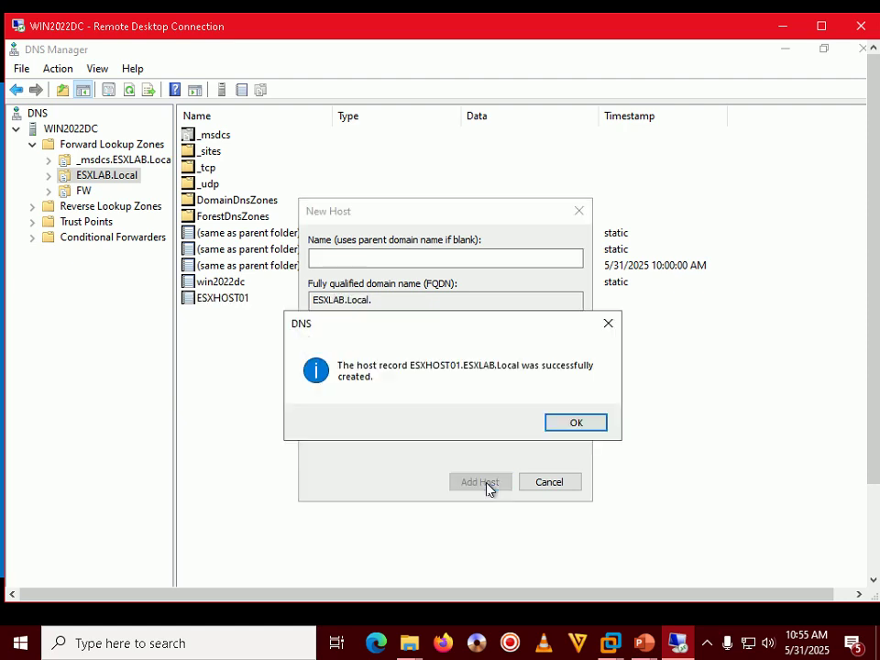
pyautogui.click(576, 424)
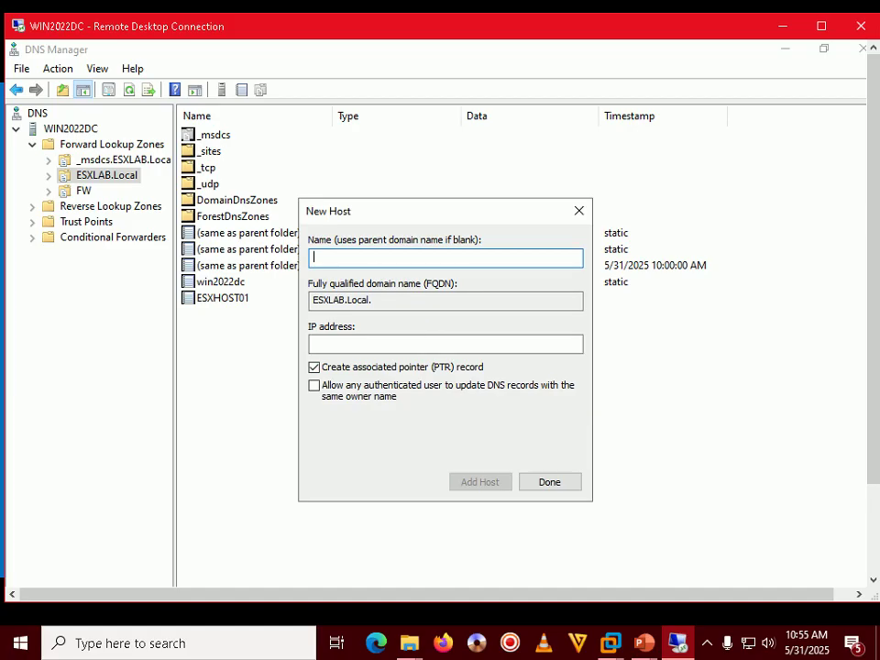
# Step: Add host record ESXHOST02 at 192.168.1.16, correcting the mistyped address first
pyautogui.write('ESX')
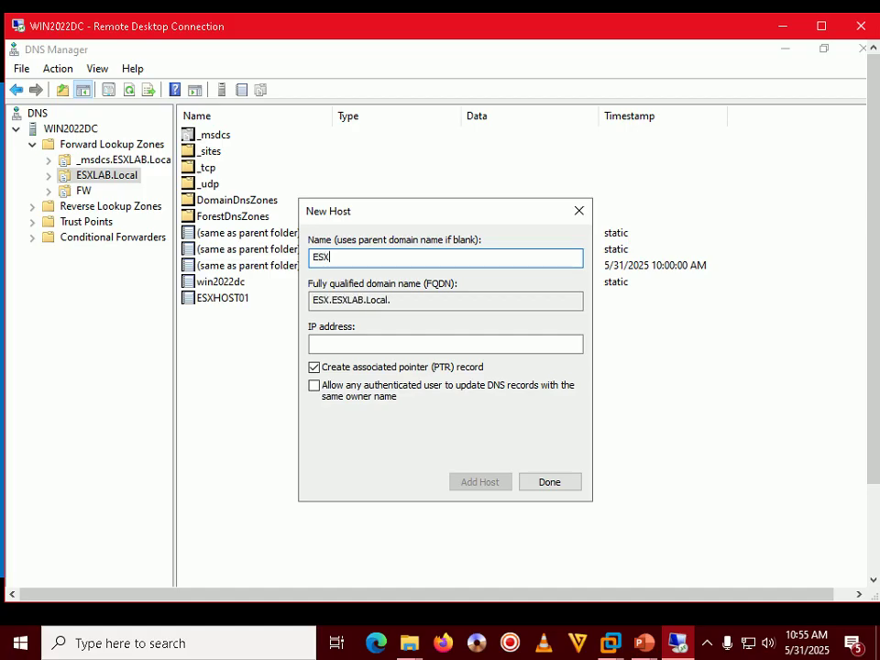
pyautogui.write('HOST02')
pyautogui.press('Tab')
pyautogui.press('Tab')
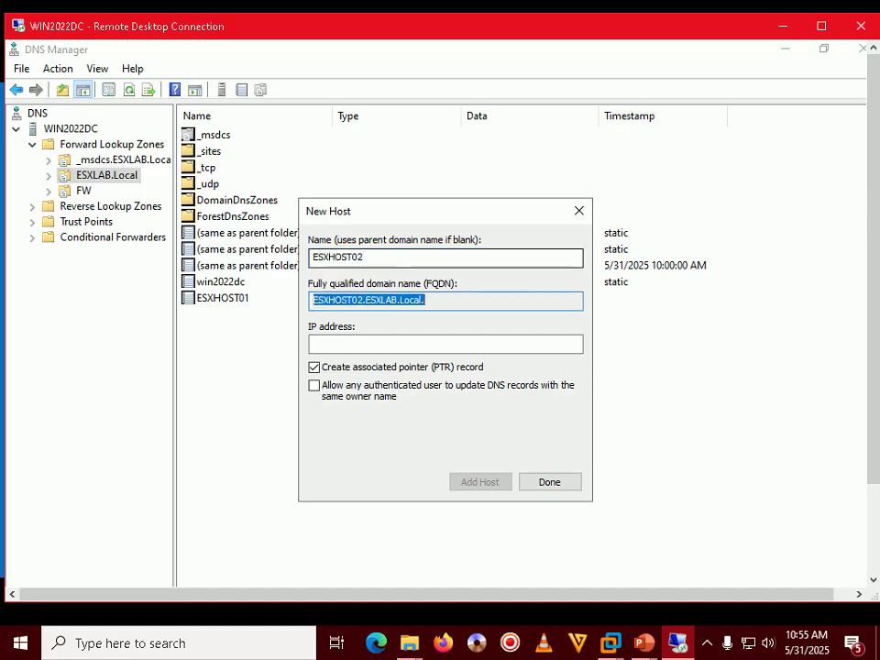
pyautogui.write('192')
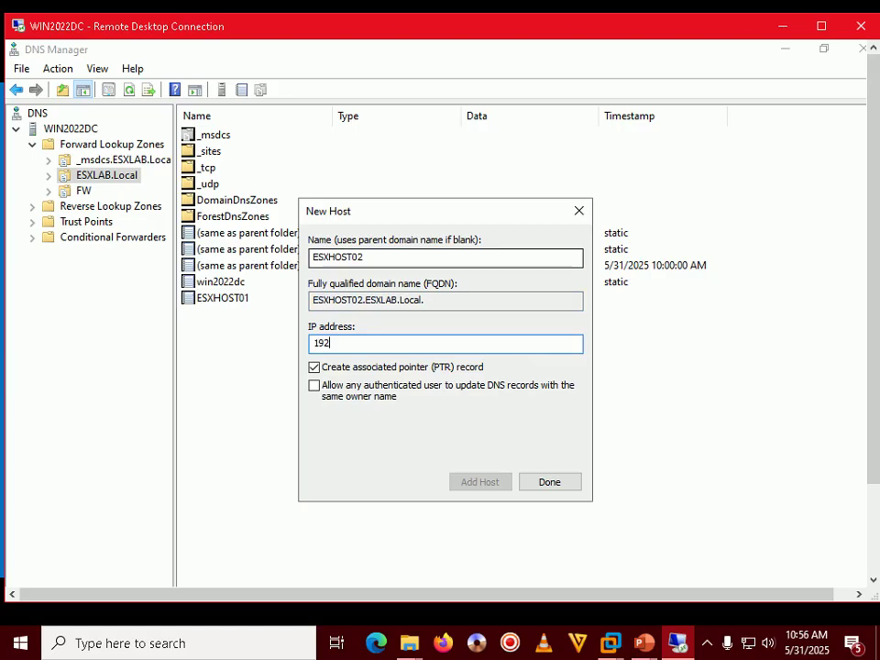
pyautogui.write('.168.1.16')
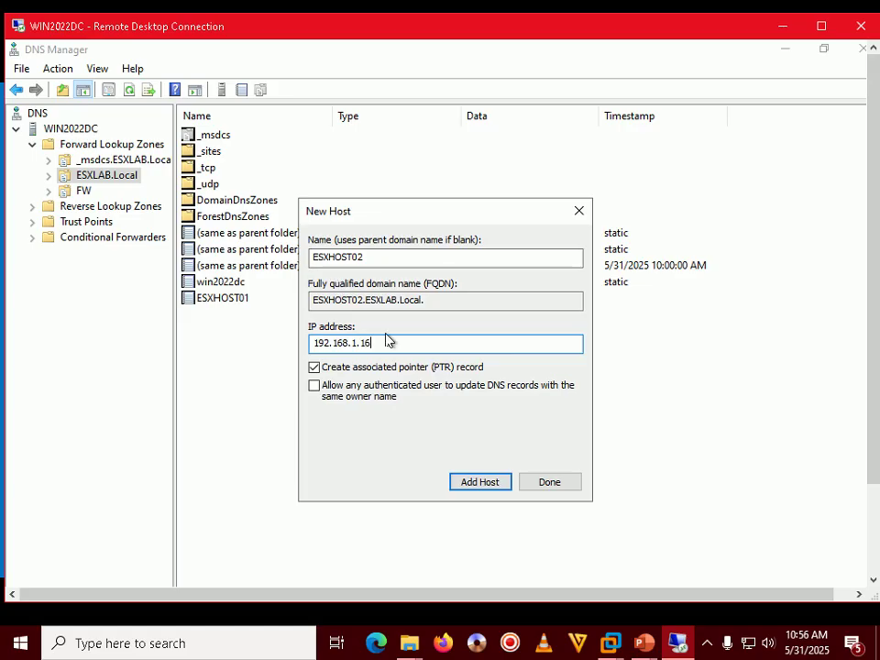
pyautogui.moveTo(429, 300); pyautogui.dragTo(315, 300)
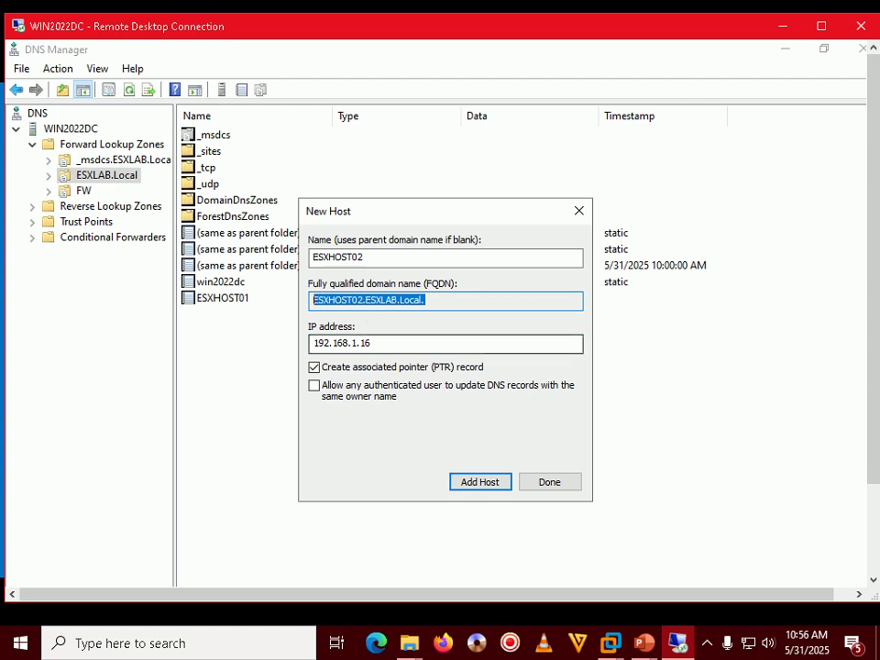
pyautogui.click(478, 483)
pyautogui.click(575, 423)
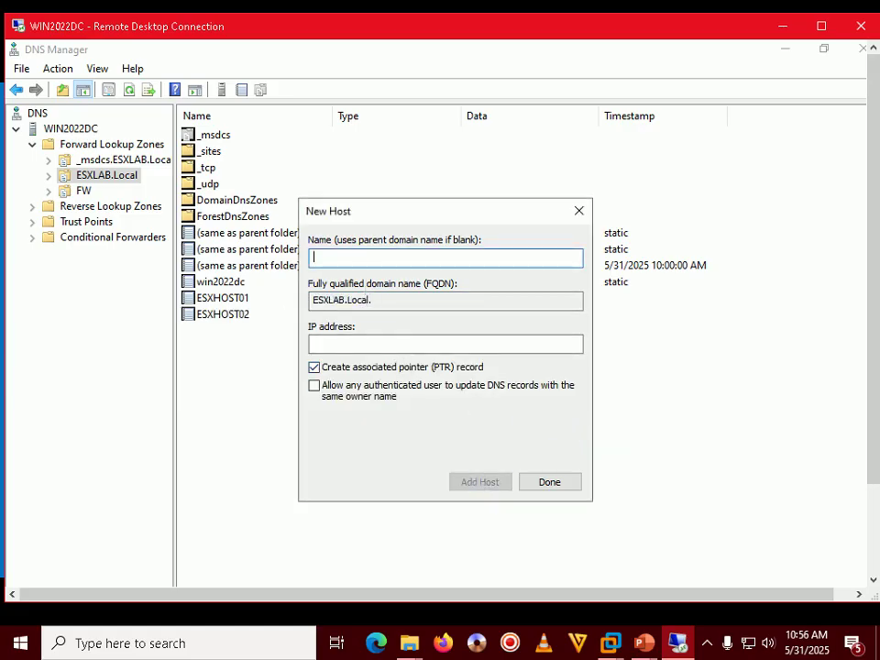
# Step: Add host record vCenterserver at 192.168.1.25, then close the New Host form
pyautogui.write('vCenter')
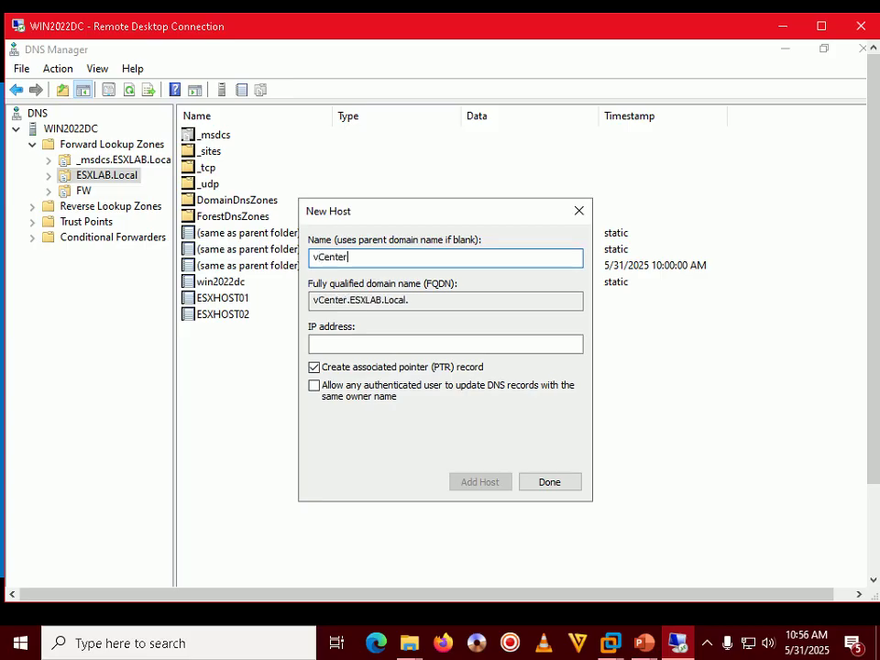
pyautogui.write('server')
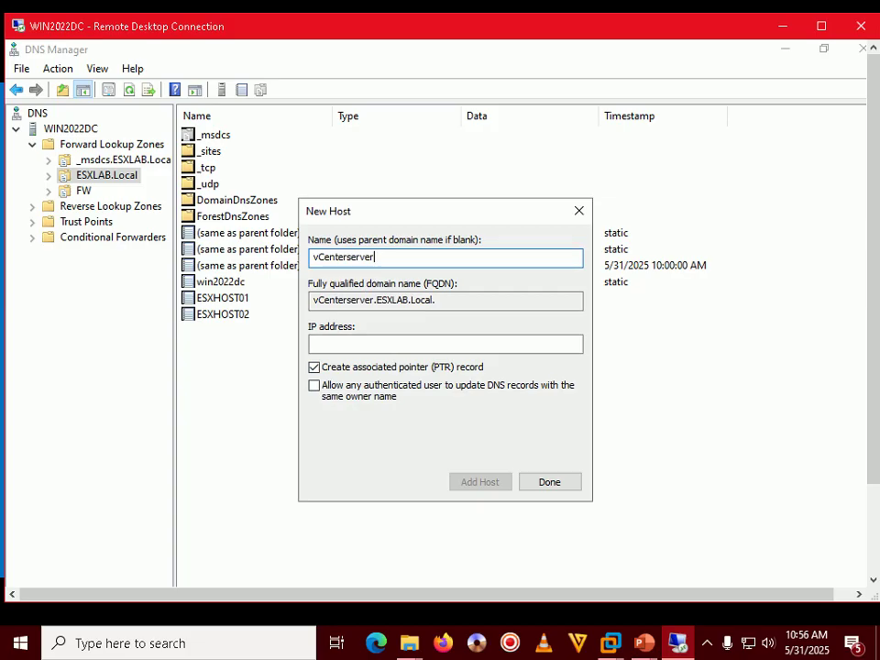
pyautogui.click(317, 344)
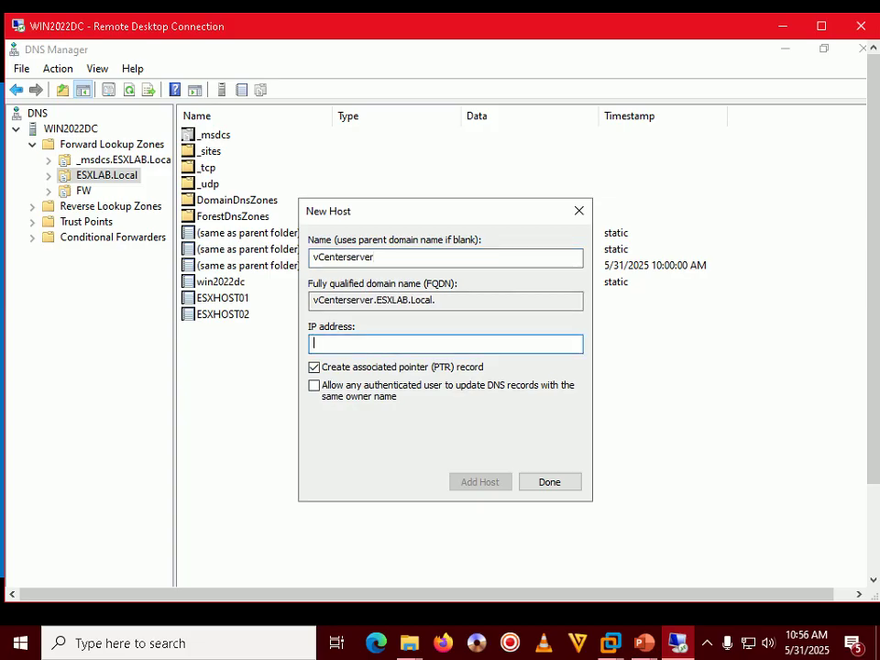
pyautogui.write('192.168.1.25')
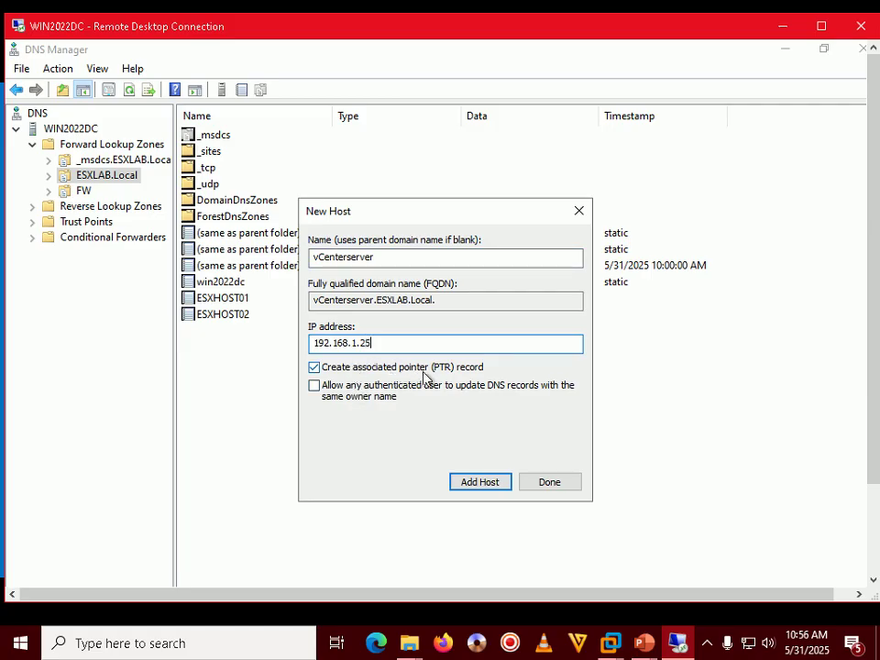
pyautogui.click(474, 481)
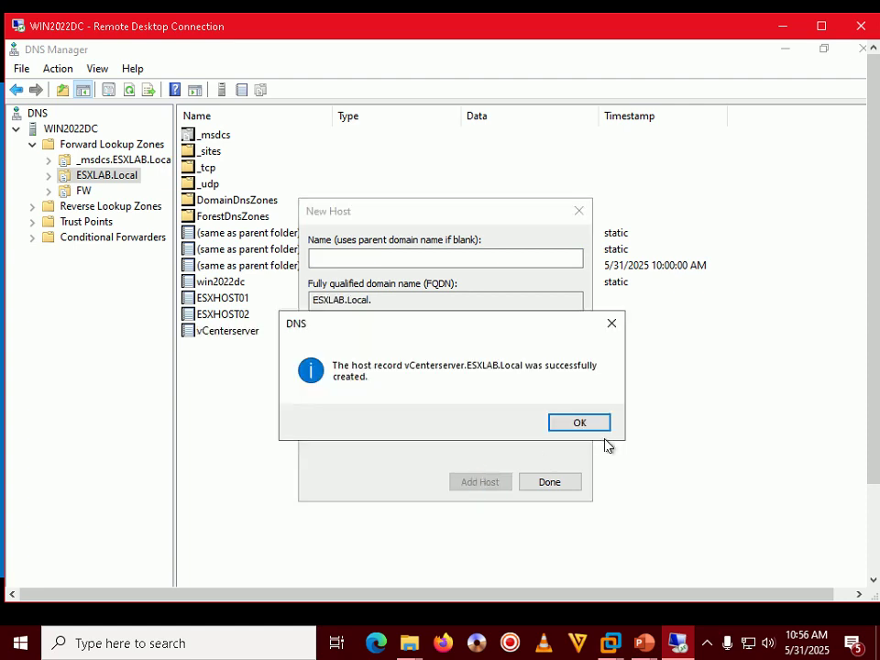
pyautogui.click(603, 428)
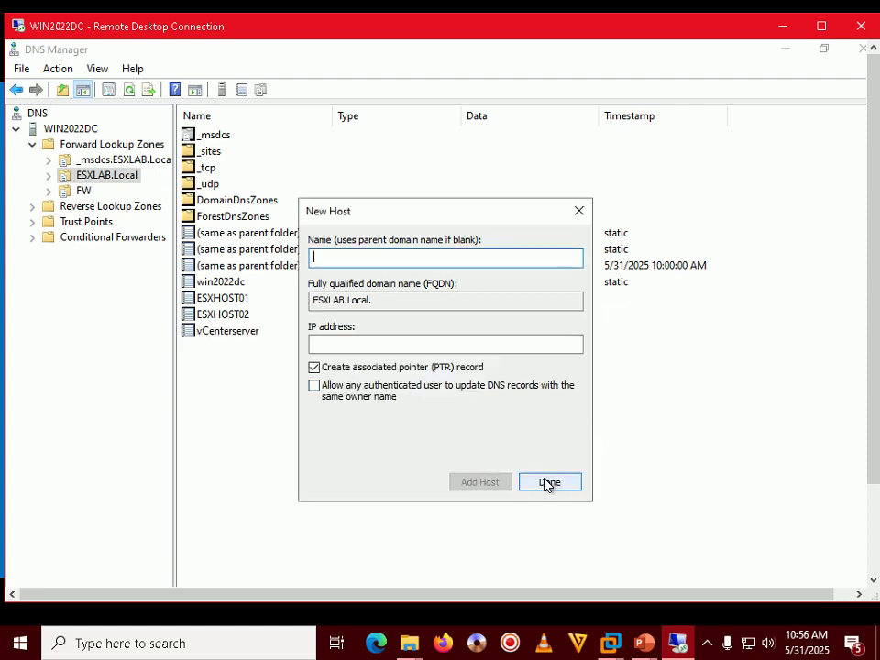
pyautogui.click(548, 484)
pyautogui.click(244, 302)
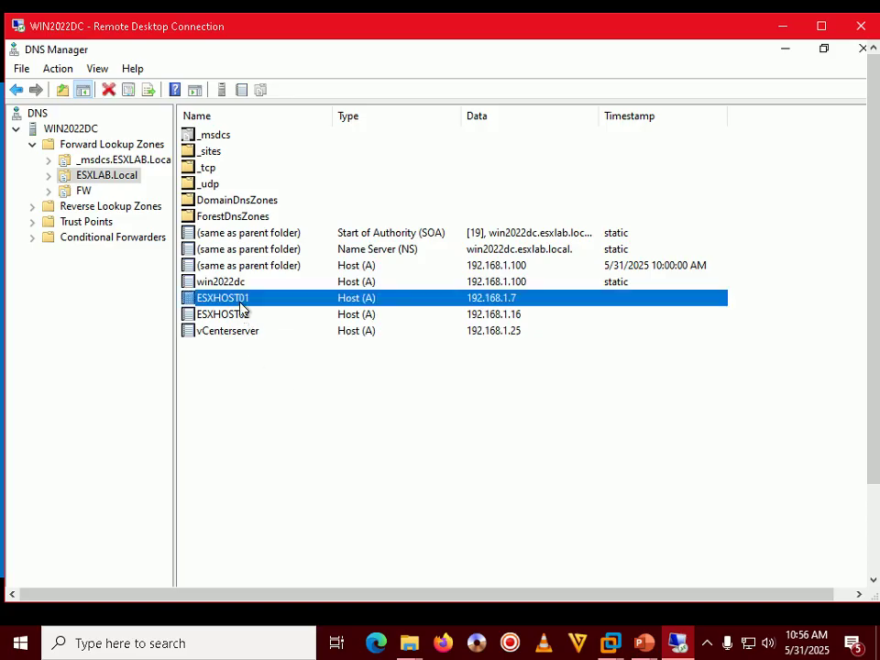
pyautogui.click(241, 317)
pyautogui.click(237, 331)
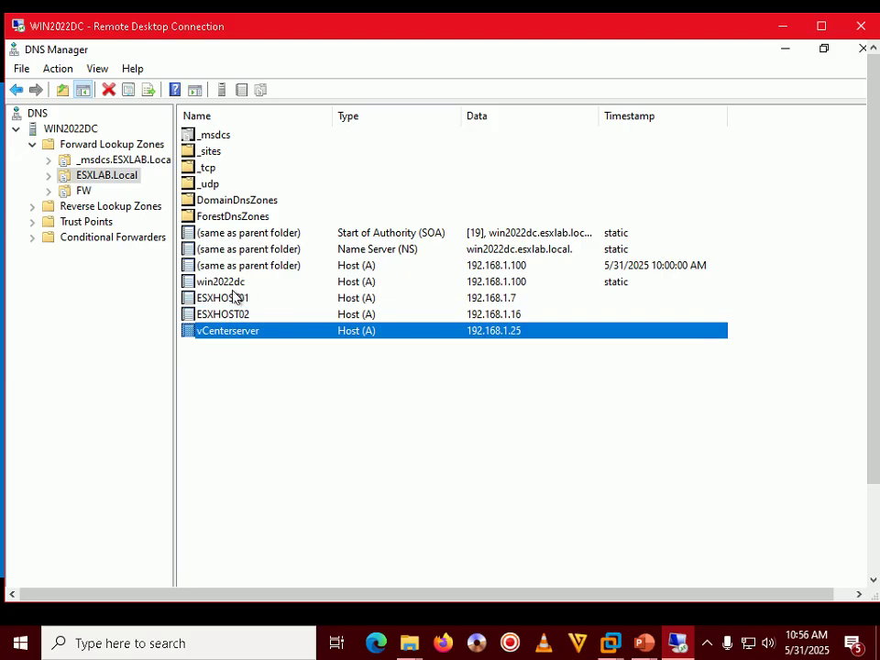
pyautogui.click(241, 299)
pyautogui.keyDown('shift'); pyautogui.click(232, 334); pyautogui.keyUp('shift')
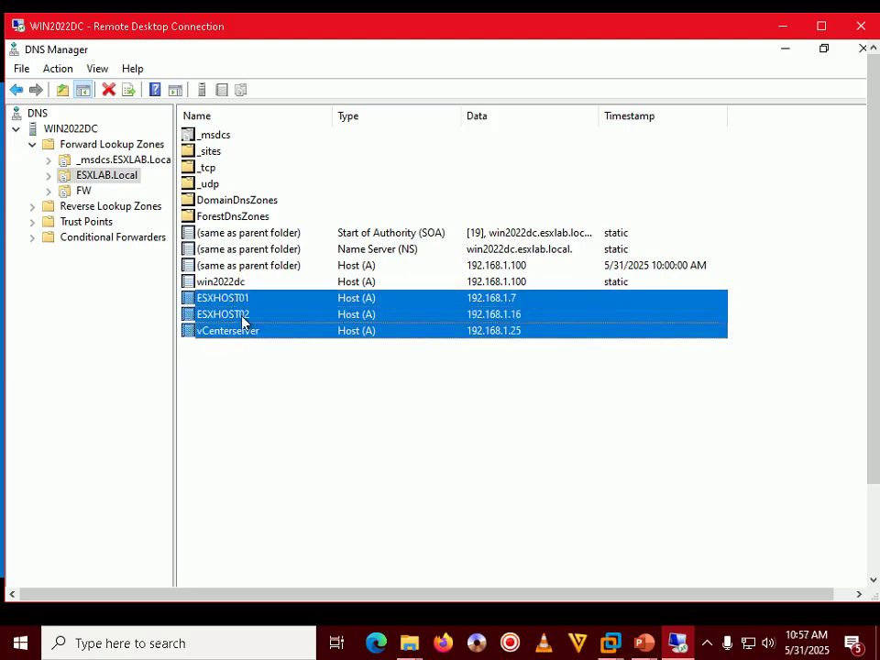
pyautogui.click(259, 362)
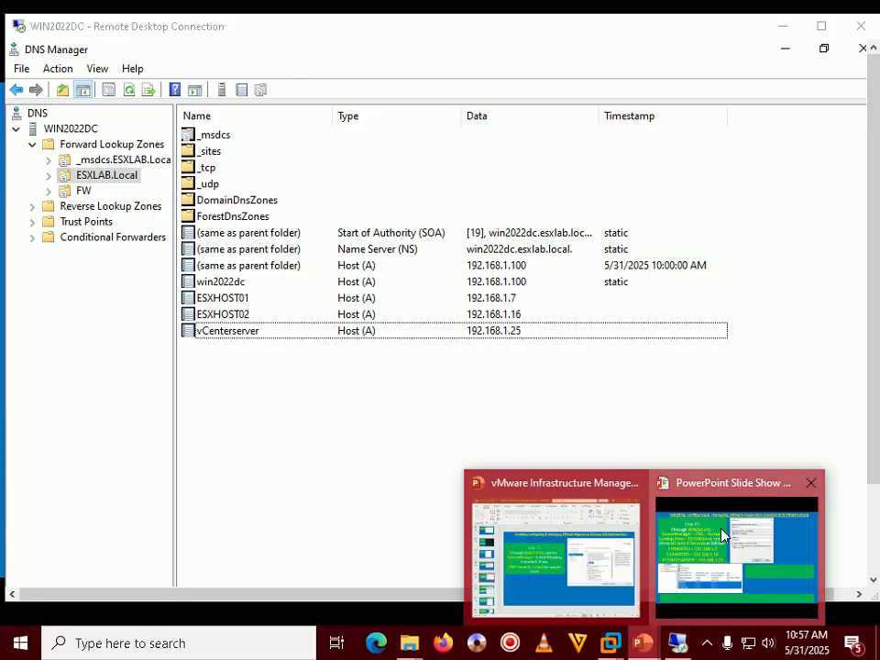
pyautogui.click(704, 557)
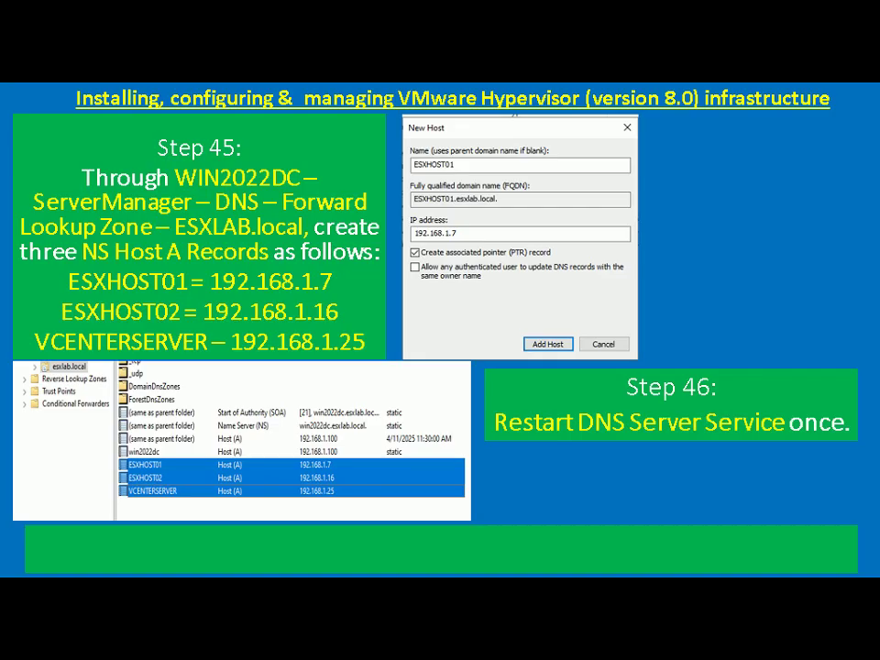
pyautogui.hotkey('alt', 'Tab')
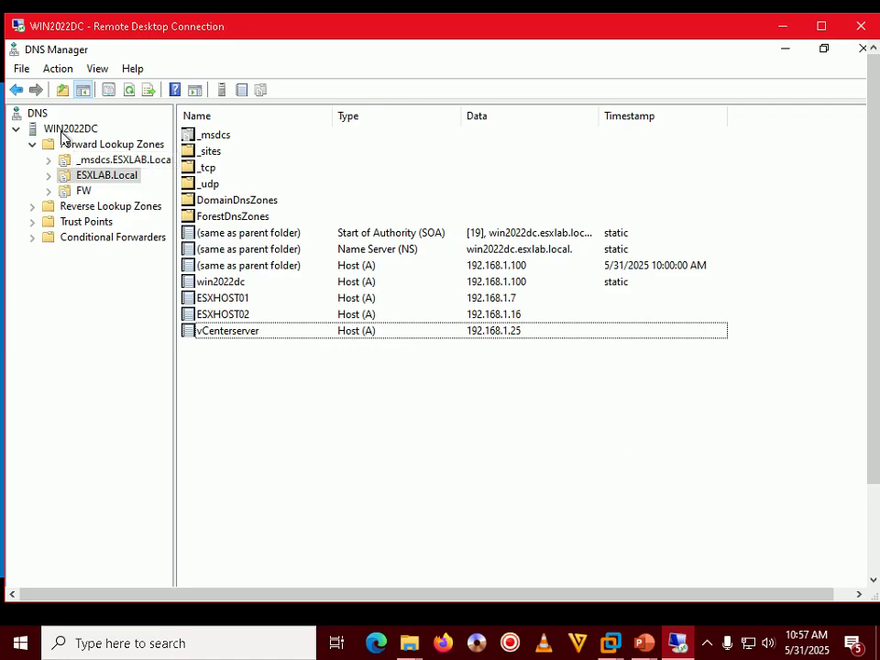
# Step: Restart the DNS Server service on WIN2022DC via All Tasks > Restart
pyautogui.click(66, 129)
pyautogui.rightClick(65, 136)
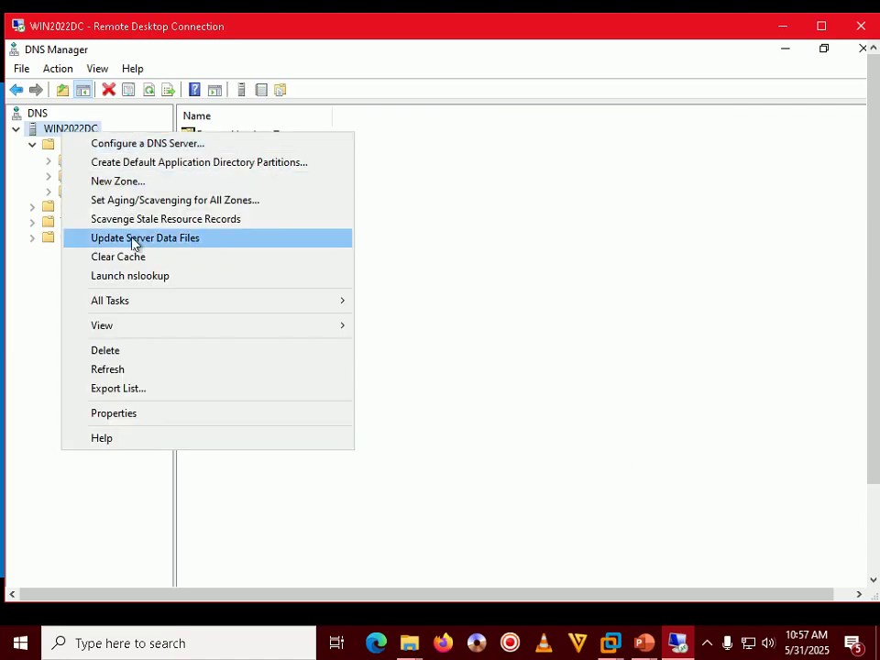
pyautogui.moveTo(134, 303)
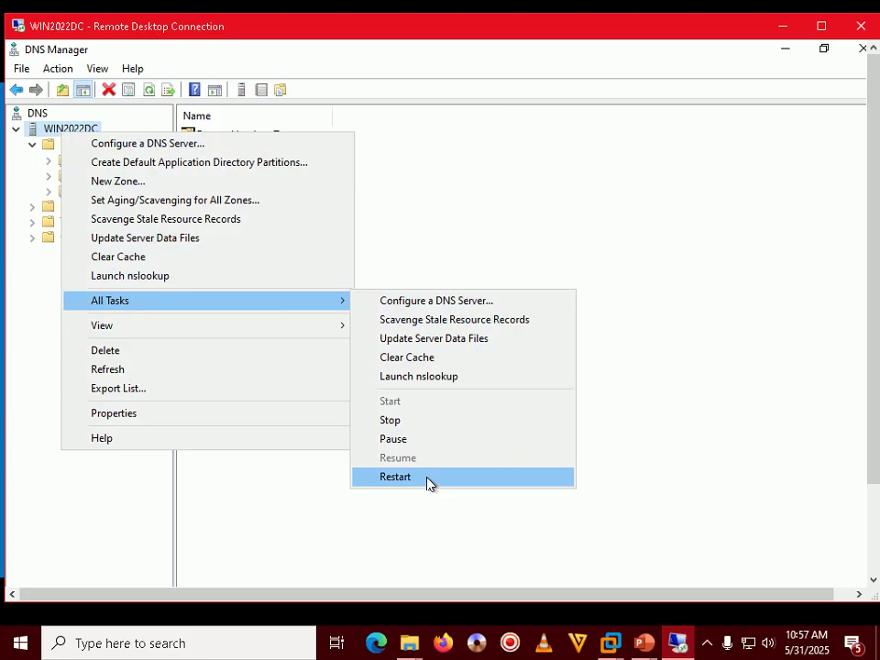
pyautogui.click(428, 479)
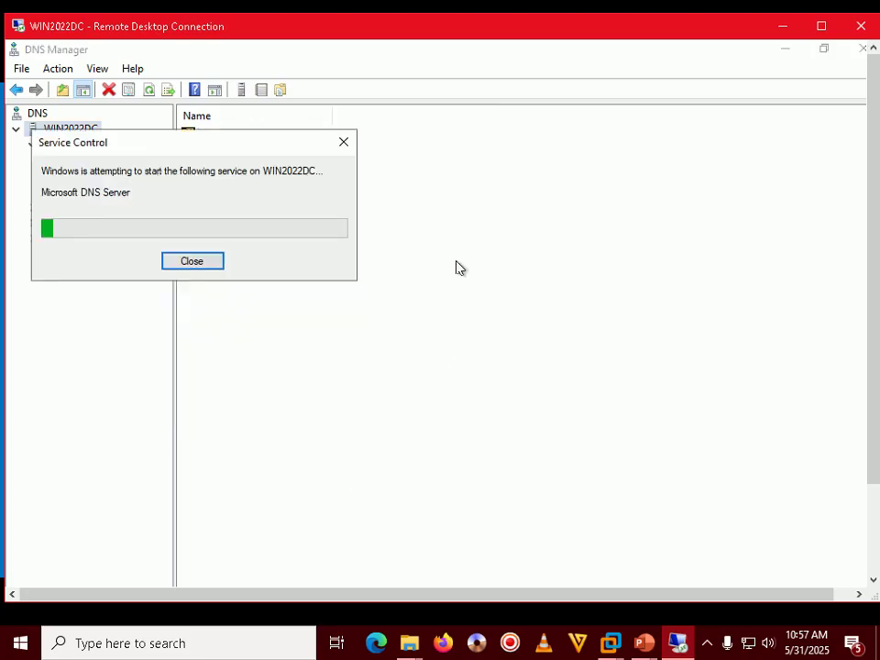
# Step: Bring the PowerPoint slide show for Steps 45 and 46 back to the front
pyautogui.click(705, 644)
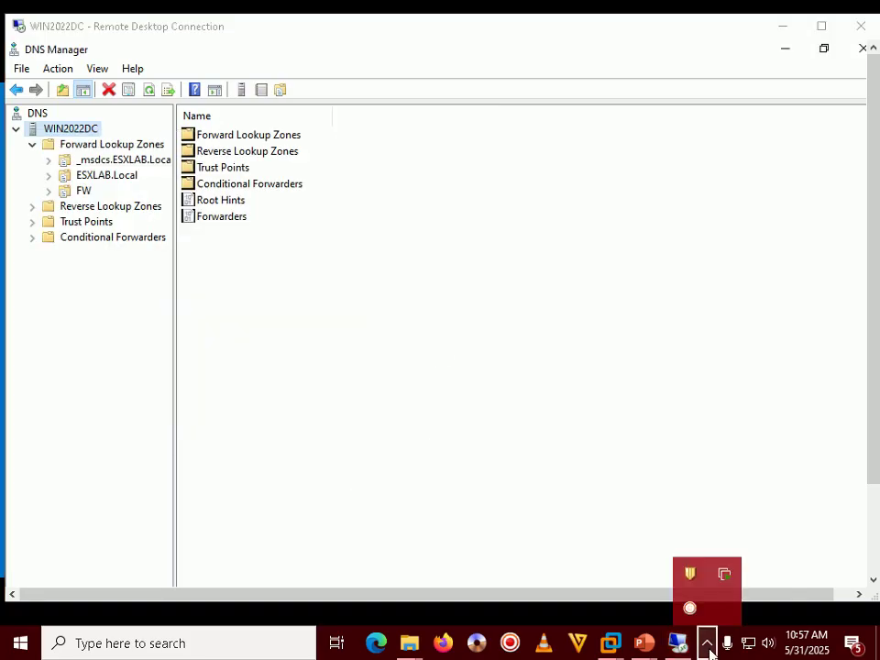
pyautogui.click(641, 644)
pyautogui.click(704, 550)
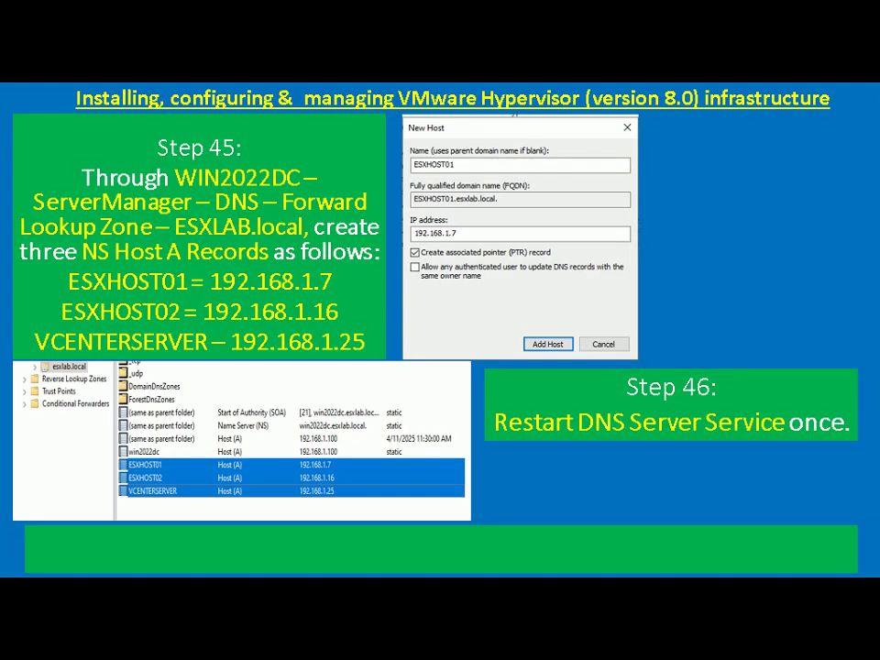